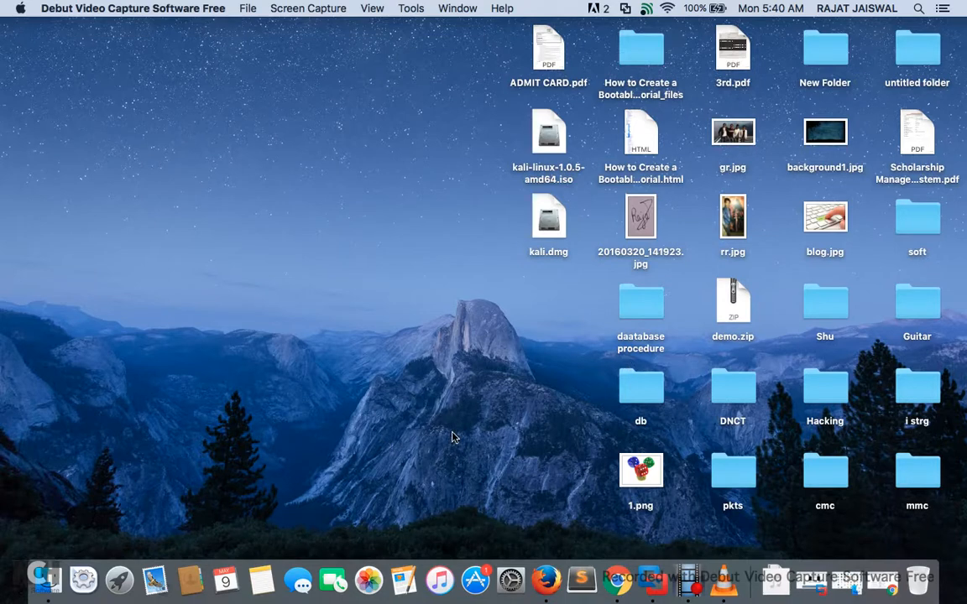
- Switch to the Windows 7 desktop and search its programs for "excel"
{"action": "key", "text": "ctrl+Right"}
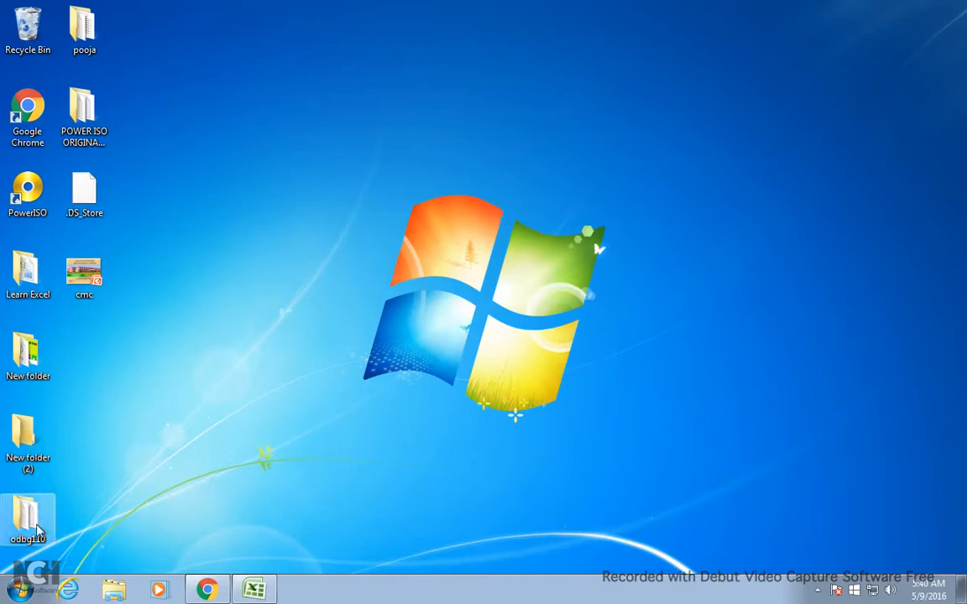
{"action": "left_click", "coordinate": [22, 588]}
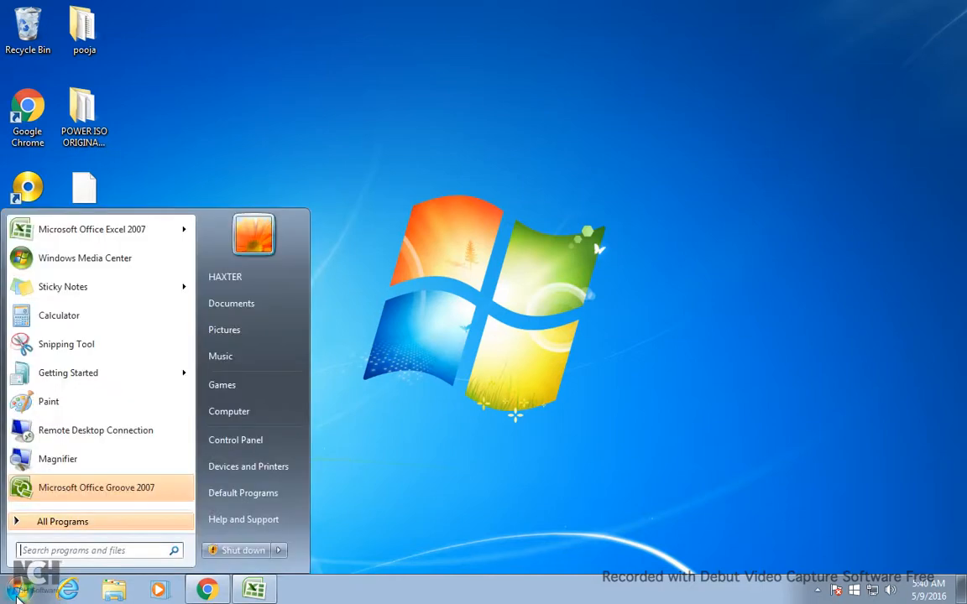
{"action": "left_click", "coordinate": [57, 552]}
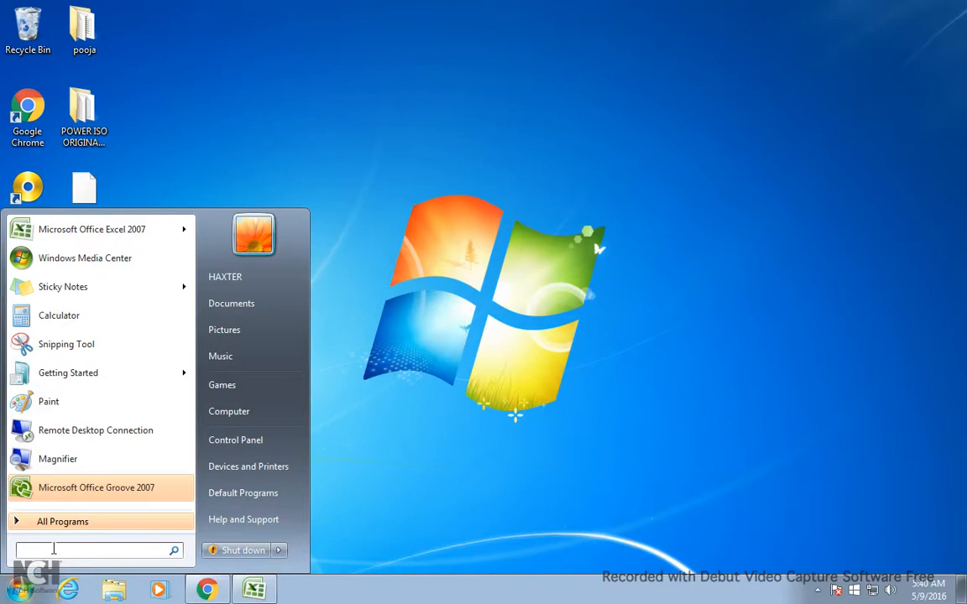
{"action": "type", "text": "exce"}
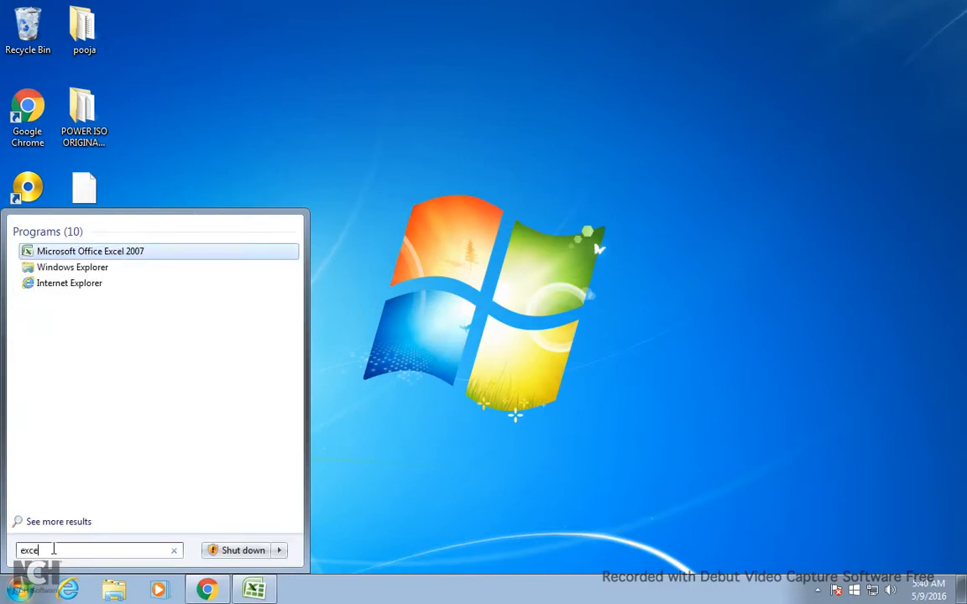
{"action": "type", "text": "l"}
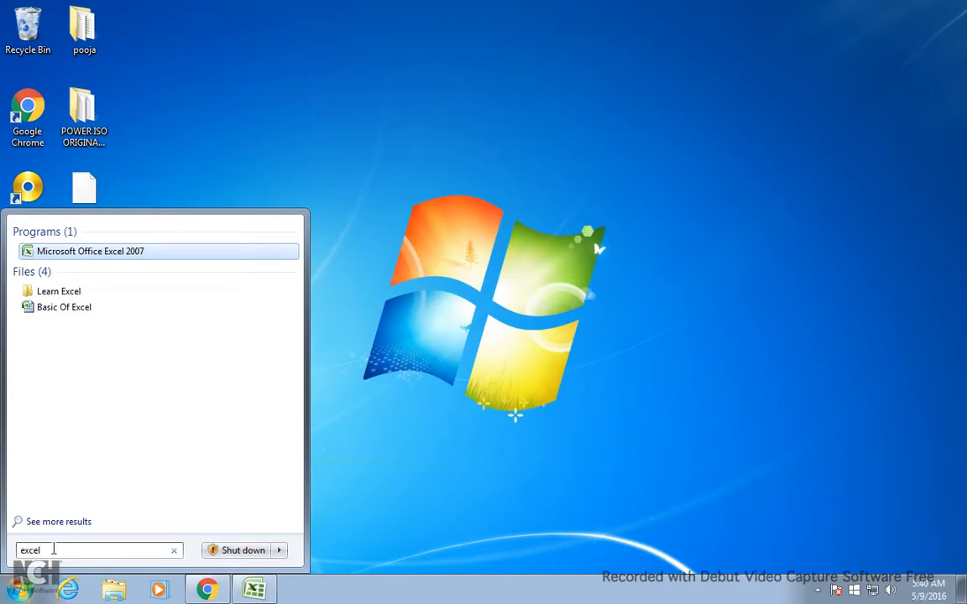
{"action": "key", "text": "BackSpace"}
{"action": "key", "text": "BackSpace"}
{"action": "key", "text": "BackSpace"}
{"action": "key", "text": "BackSpace"}
{"action": "key", "text": "BackSpace"}
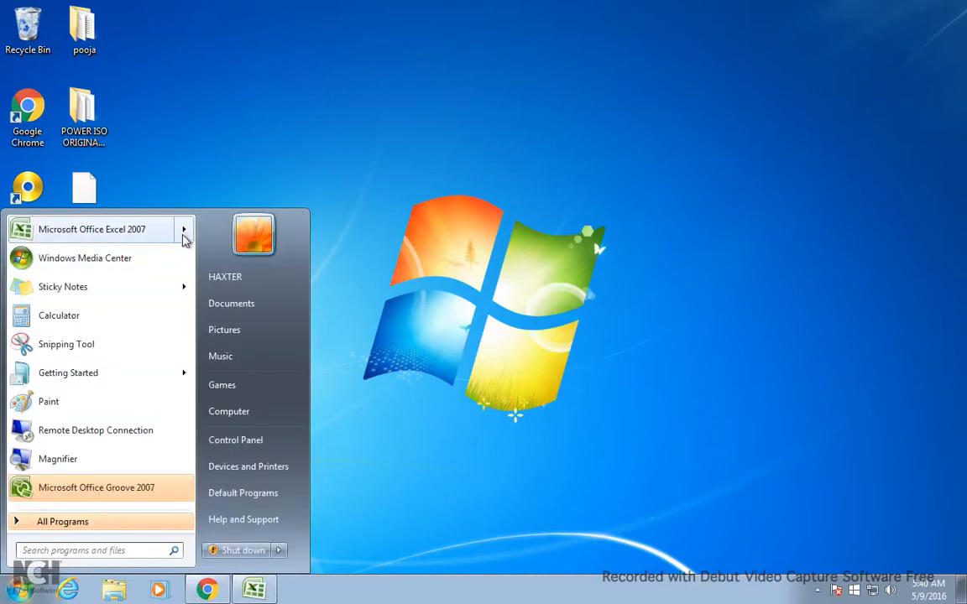
- Check the recent files of Microsoft Office Excel 2007 and bring the already open Basic Of Excel workbook to the front
{"action": "mouse_move", "coordinate": [185, 239]}
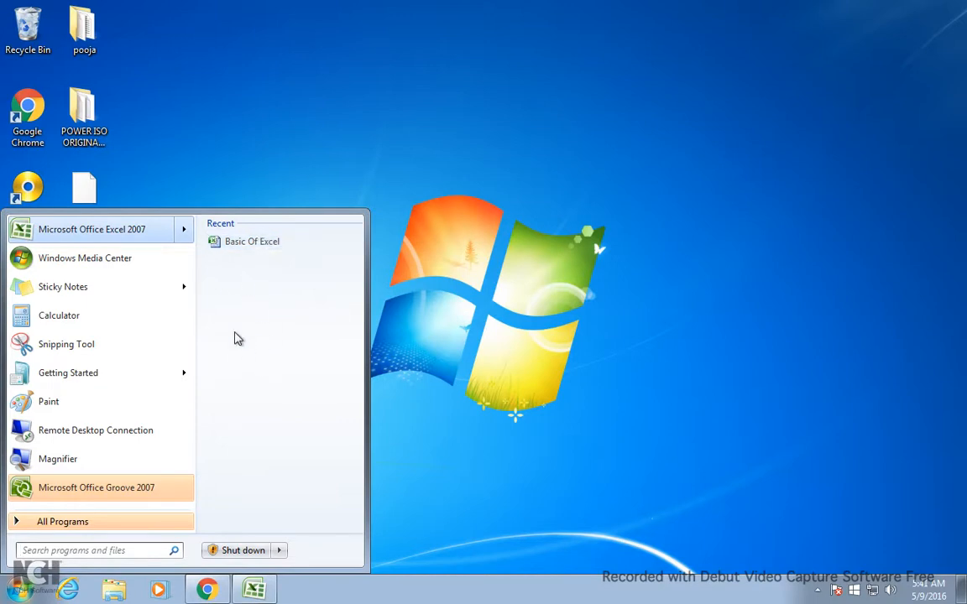
{"action": "left_click", "coordinate": [423, 359]}
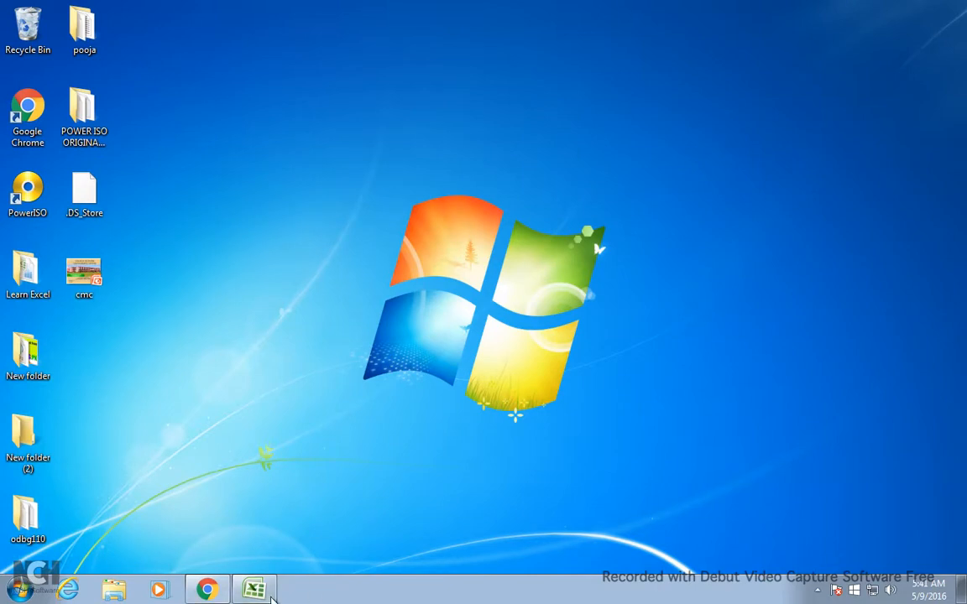
{"action": "mouse_move", "coordinate": [271, 594]}
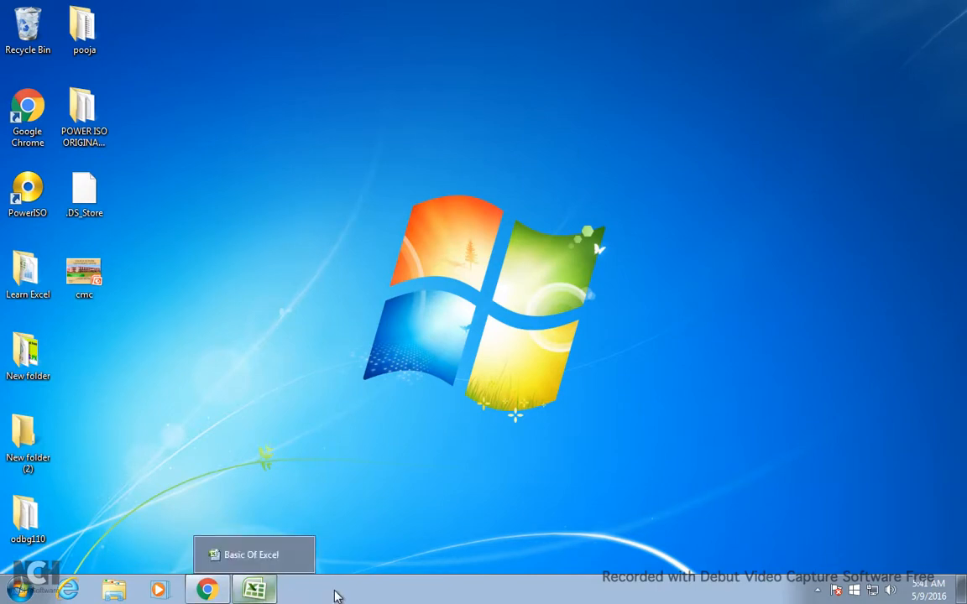
{"action": "left_click", "coordinate": [265, 594]}
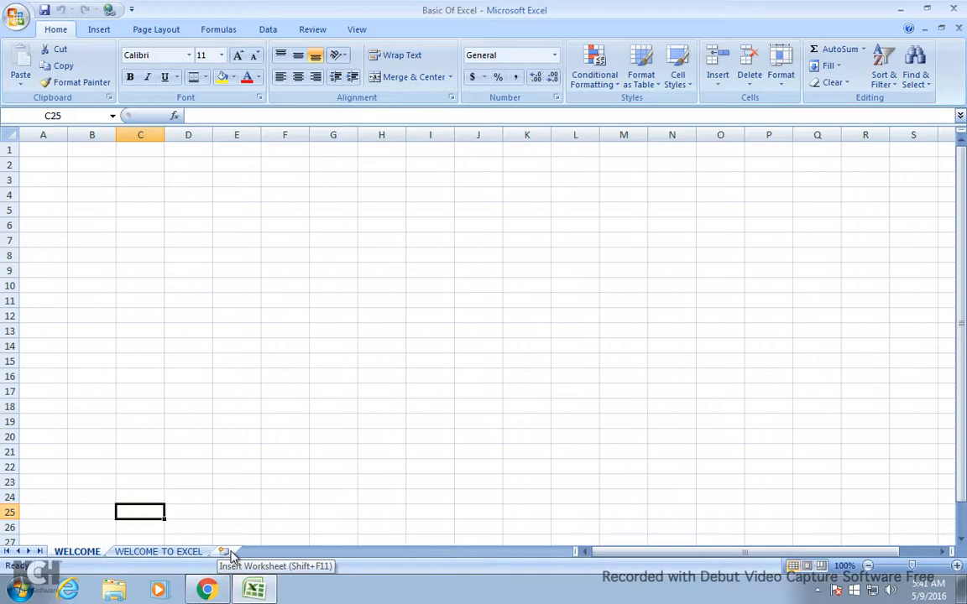
- Insert a new worksheet after WELCOME TO EXCEL and set its tab color to yellow
{"action": "left_click", "coordinate": [232, 555]}
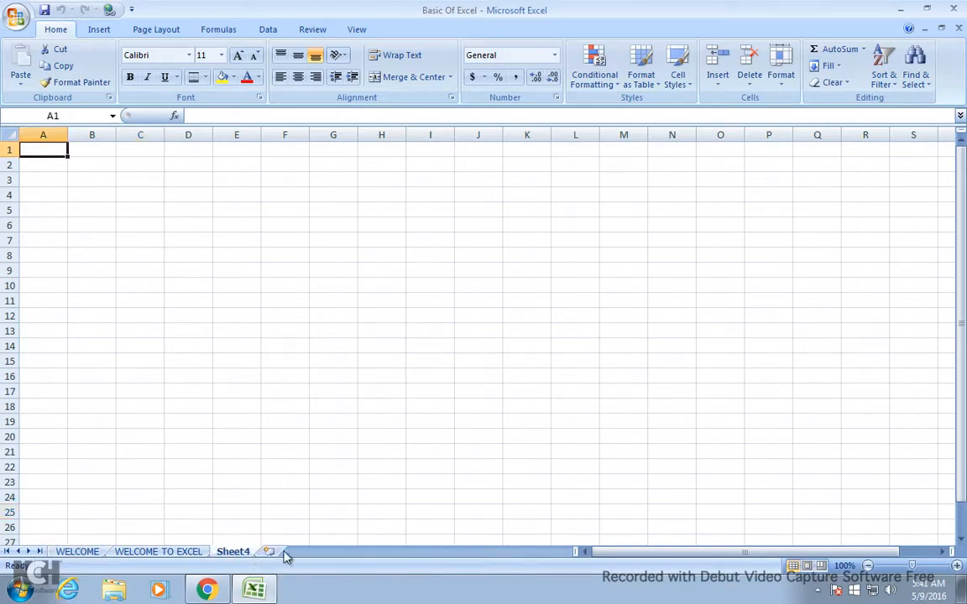
{"action": "right_click", "coordinate": [239, 553]}
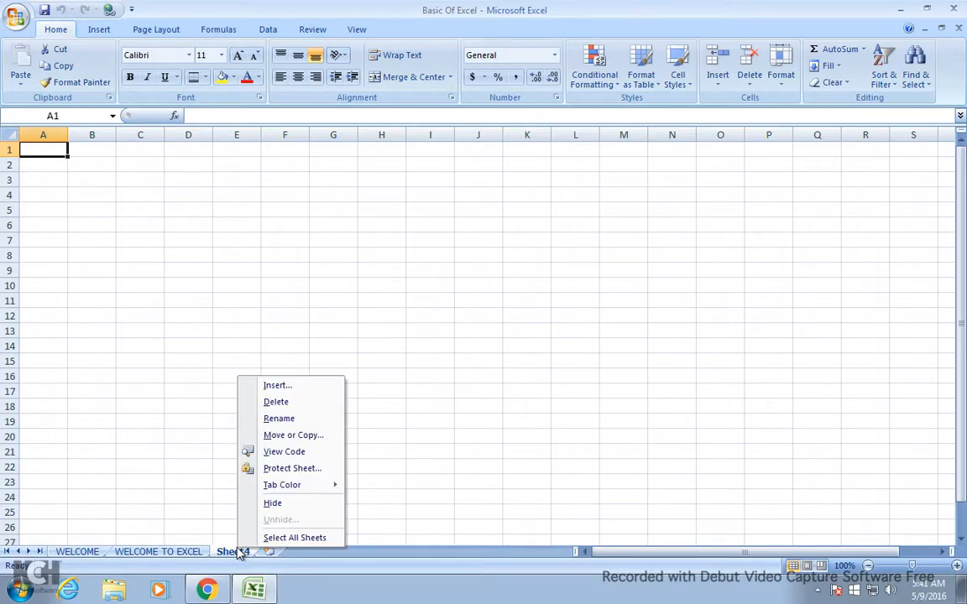
{"action": "mouse_move", "coordinate": [330, 486]}
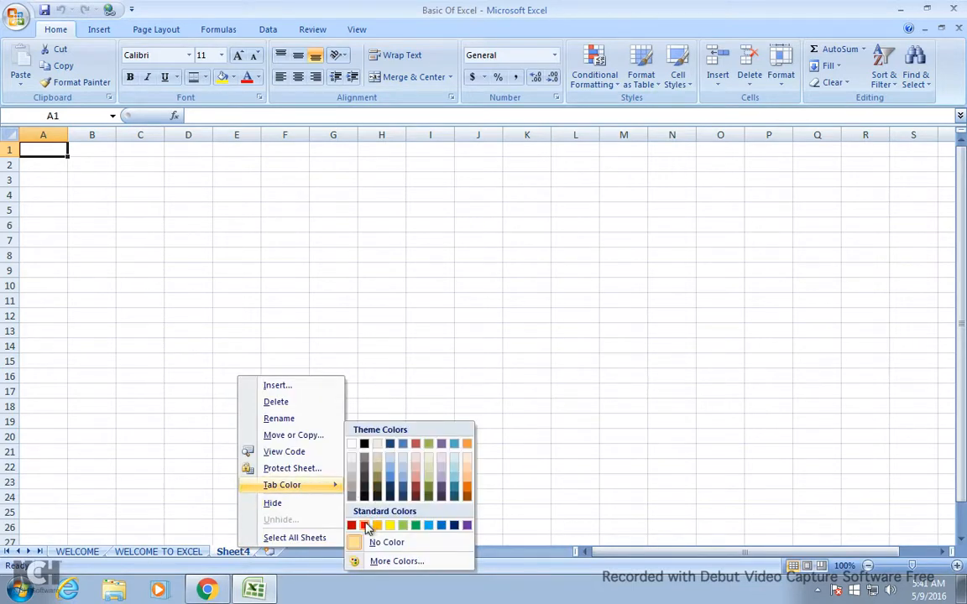
{"action": "left_click", "coordinate": [390, 525]}
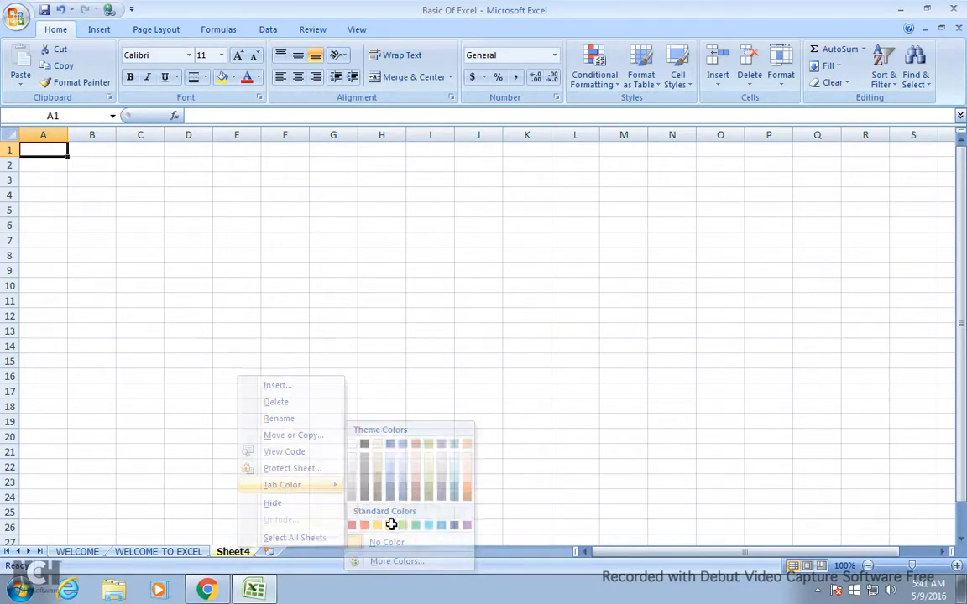
- Rename the new yellow worksheet as Budget
{"action": "double_click", "coordinate": [238, 553]}
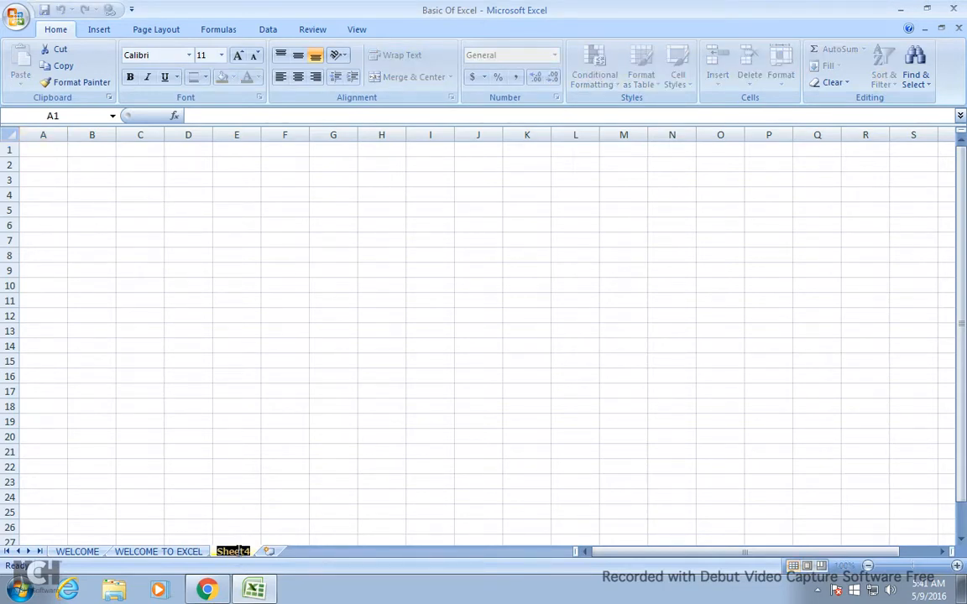
{"action": "type", "text": "Budget"}
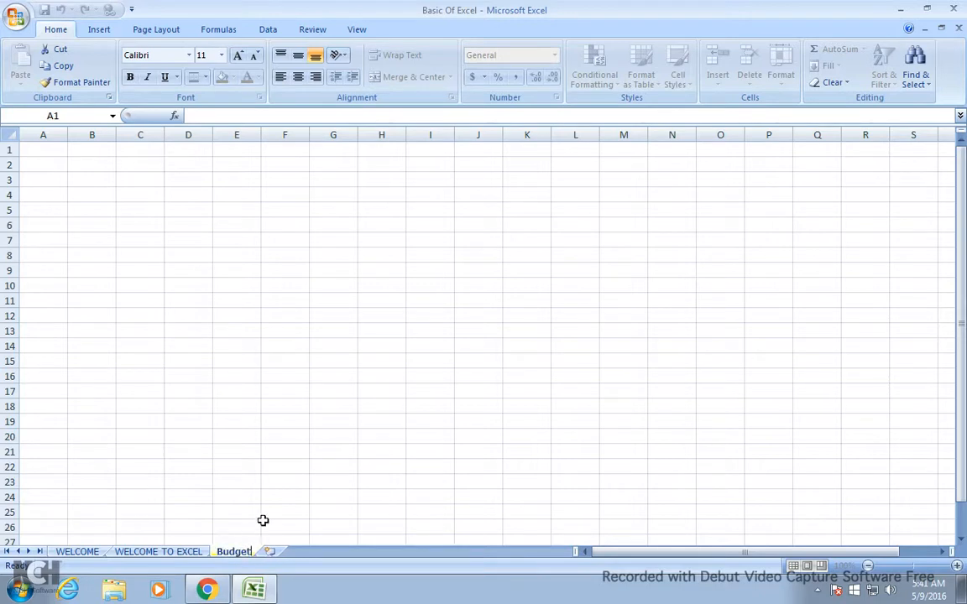
{"action": "left_click", "coordinate": [263, 523]}
- Delete the Budget worksheet from the workbook
{"action": "right_click", "coordinate": [235, 551]}
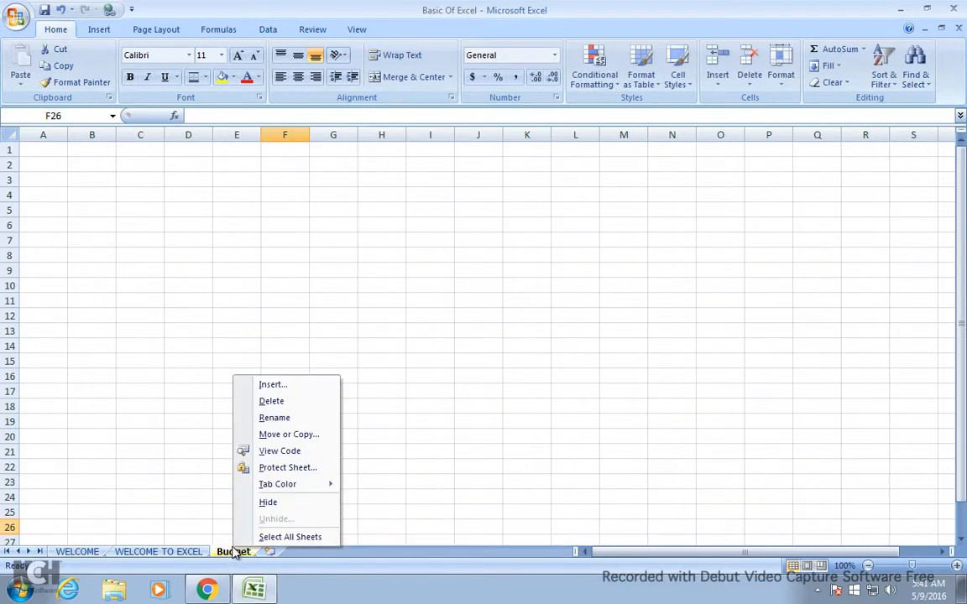
{"action": "key", "text": "Escape"}
{"action": "right_click", "coordinate": [235, 554]}
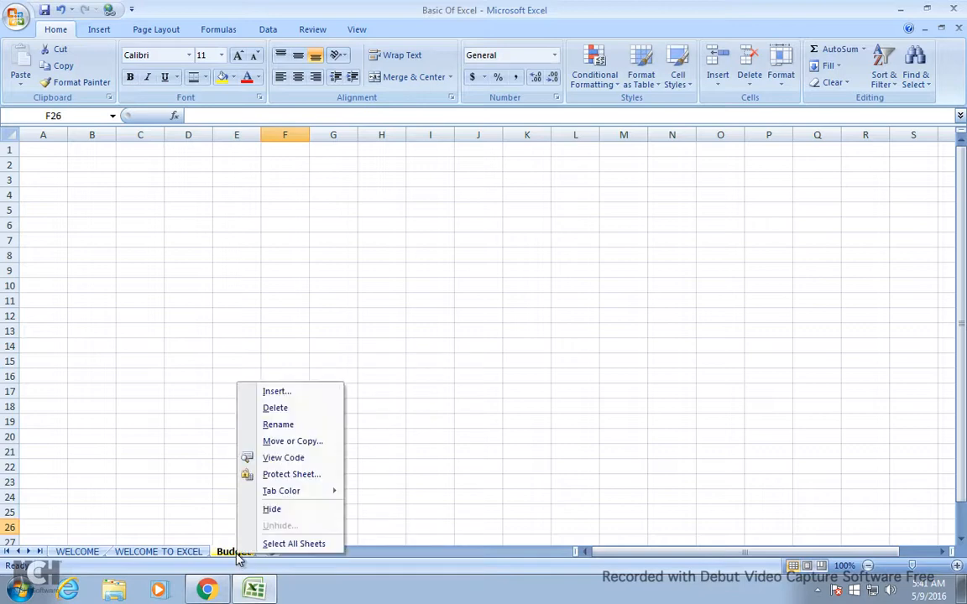
{"action": "left_click", "coordinate": [286, 408]}
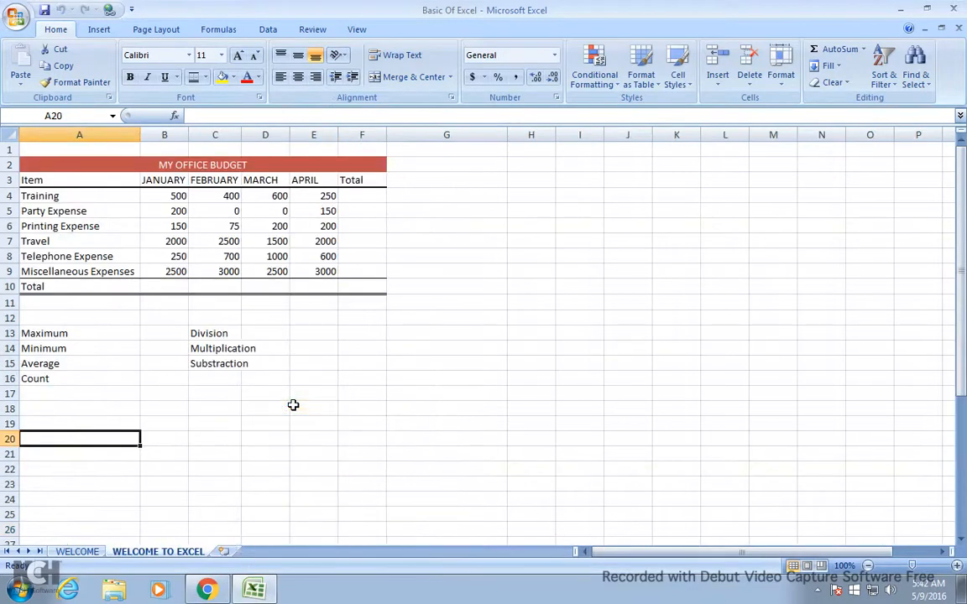
- Make cell A1 of the WELCOME sheet active and set the sheet zoom to 98%
{"action": "left_click", "coordinate": [89, 555]}
{"action": "left_click", "coordinate": [66, 166]}
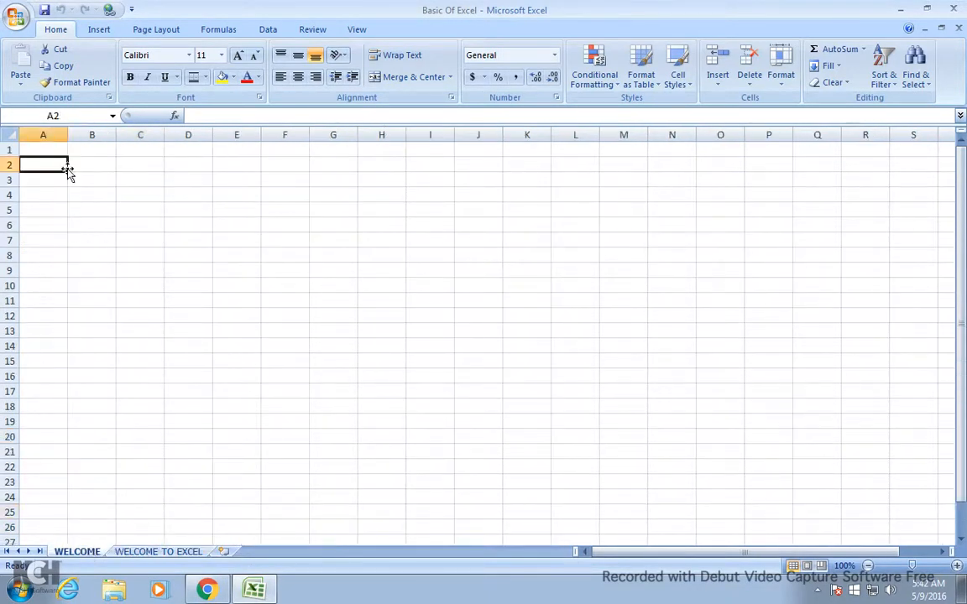
{"action": "key", "text": "Up"}
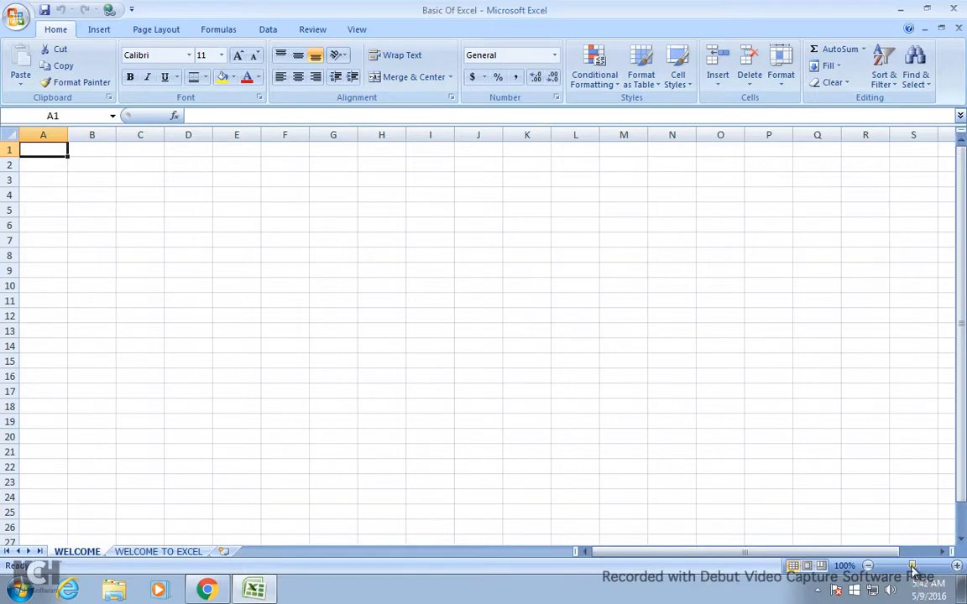
{"action": "mouse_move", "coordinate": [913, 571]}
{"action": "left_mouse_down"}
{"action": "mouse_move", "coordinate": [931, 569]}
{"action": "mouse_move", "coordinate": [914, 572]}
{"action": "left_mouse_up"}
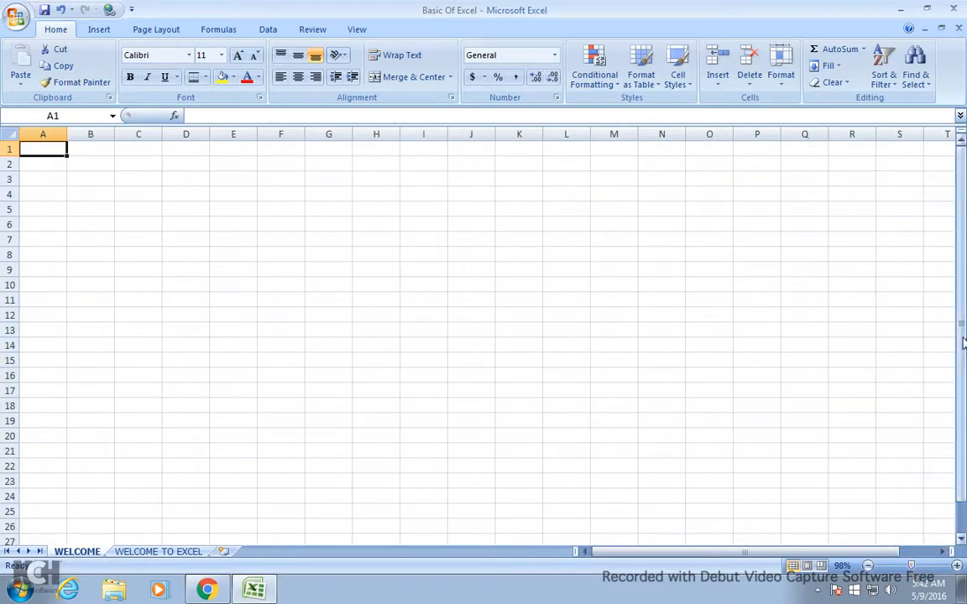
- Select the whole columns A, B and C one after another on the WELCOME sheet
{"action": "left_click", "coordinate": [962, 541]}
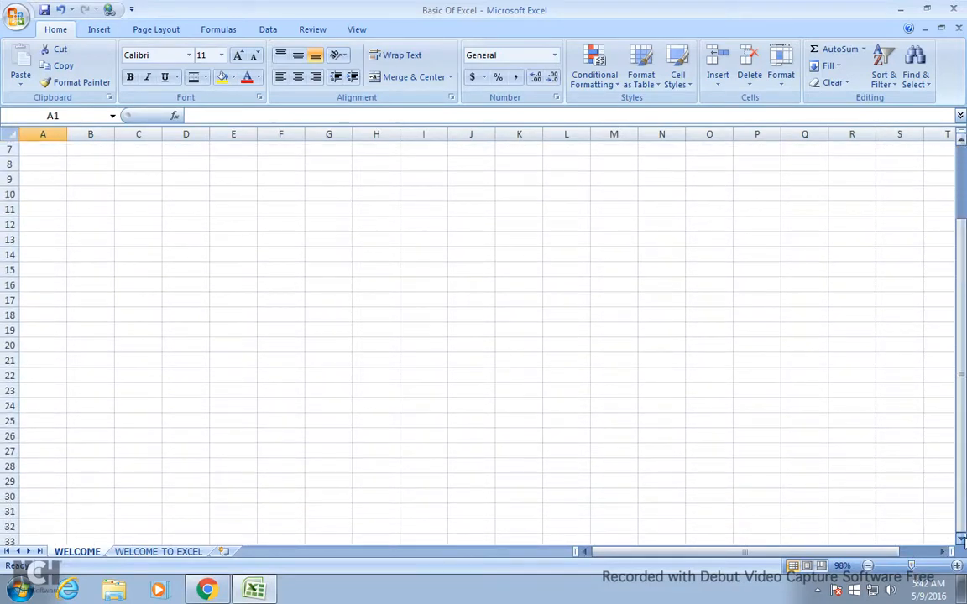
{"action": "left_click", "coordinate": [962, 140]}
{"action": "left_click", "coordinate": [962, 141]}
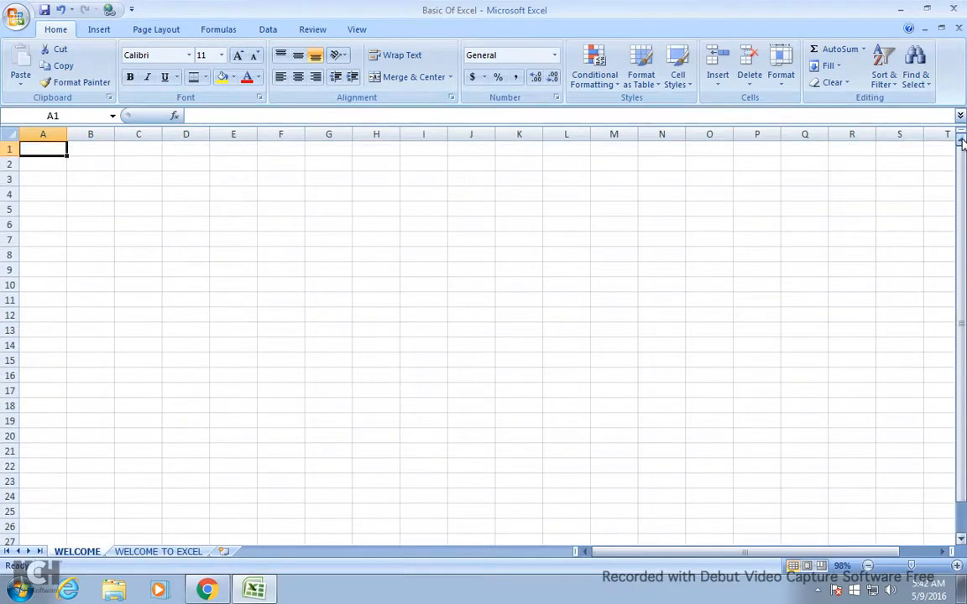
{"action": "left_click", "coordinate": [942, 553]}
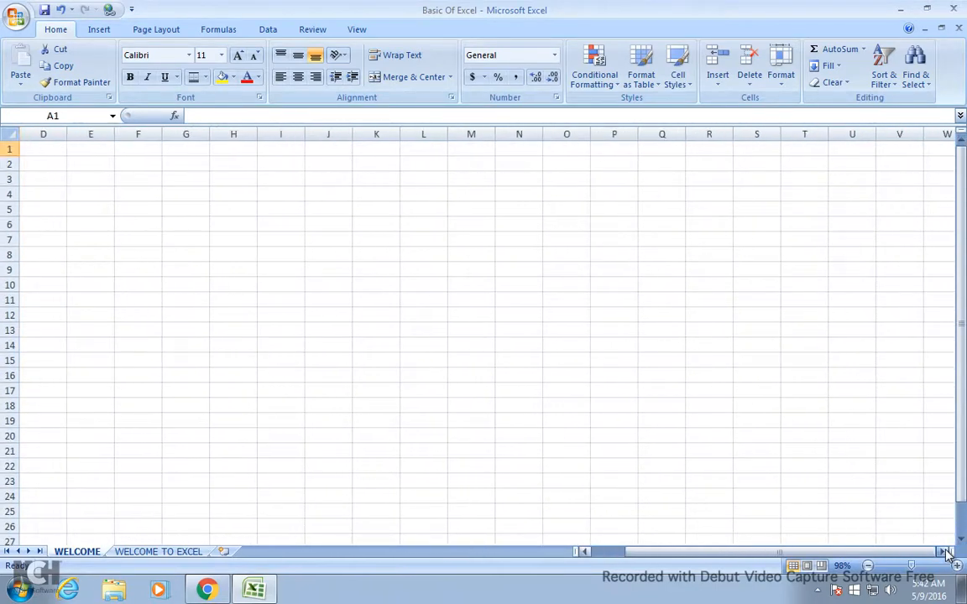
{"action": "left_click", "coordinate": [583, 553]}
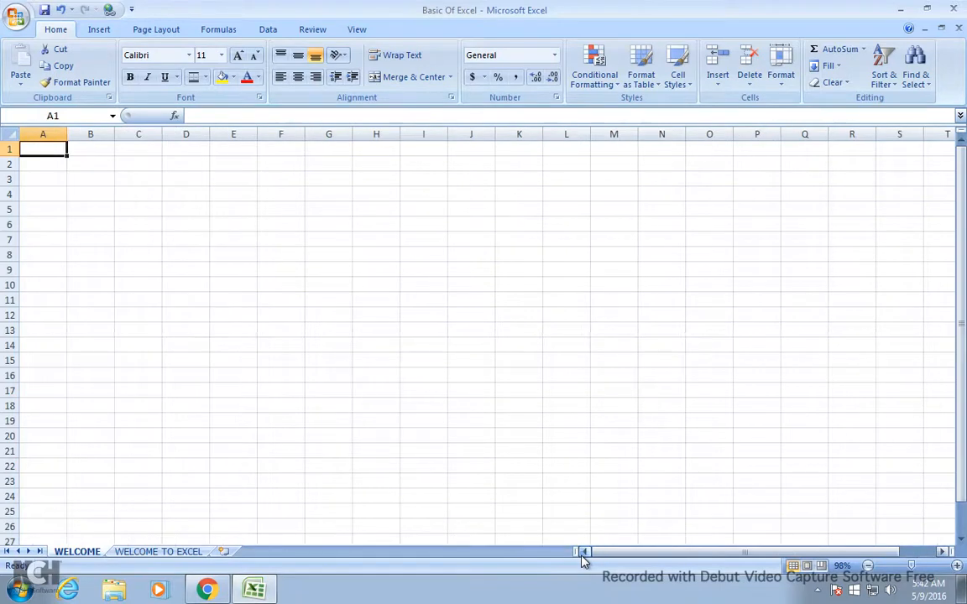
{"action": "left_click", "coordinate": [42, 134]}
{"action": "left_click", "coordinate": [95, 134]}
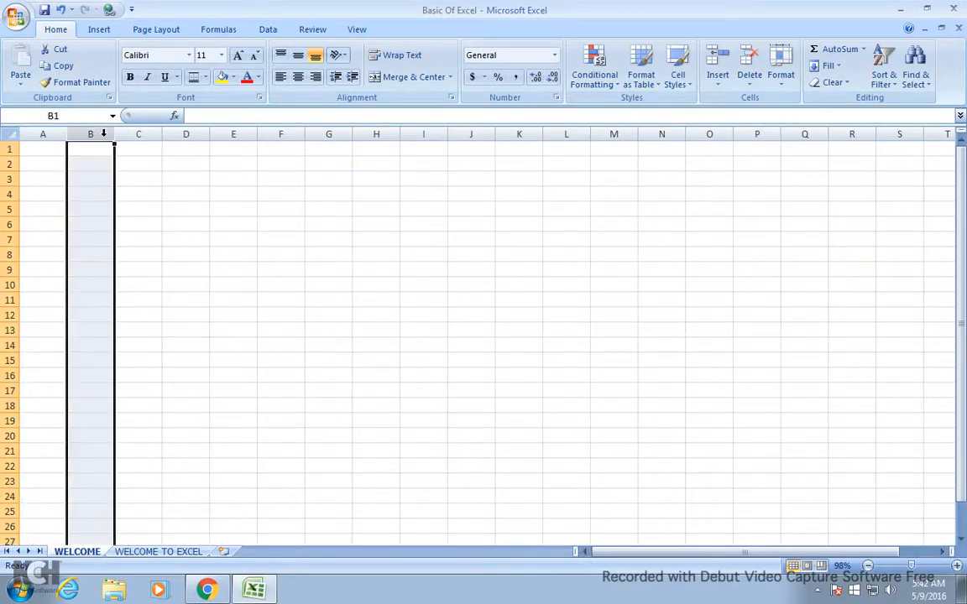
{"action": "left_click", "coordinate": [139, 134]}
- Select the whole rows 1, 2 and 3 one after another and go back up to row 1
{"action": "left_click", "coordinate": [4, 149]}
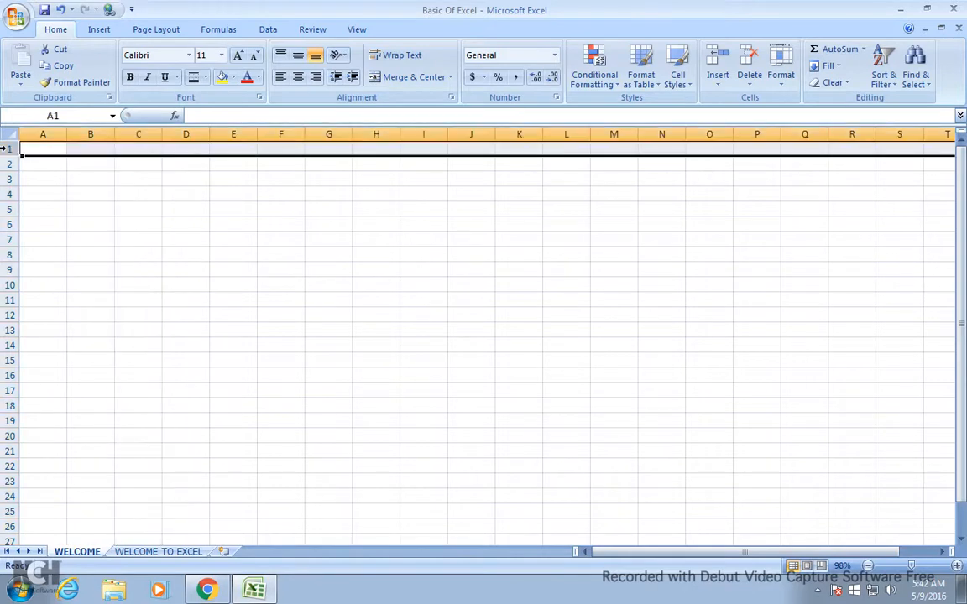
{"action": "left_click", "coordinate": [5, 163]}
{"action": "left_click", "coordinate": [5, 178]}
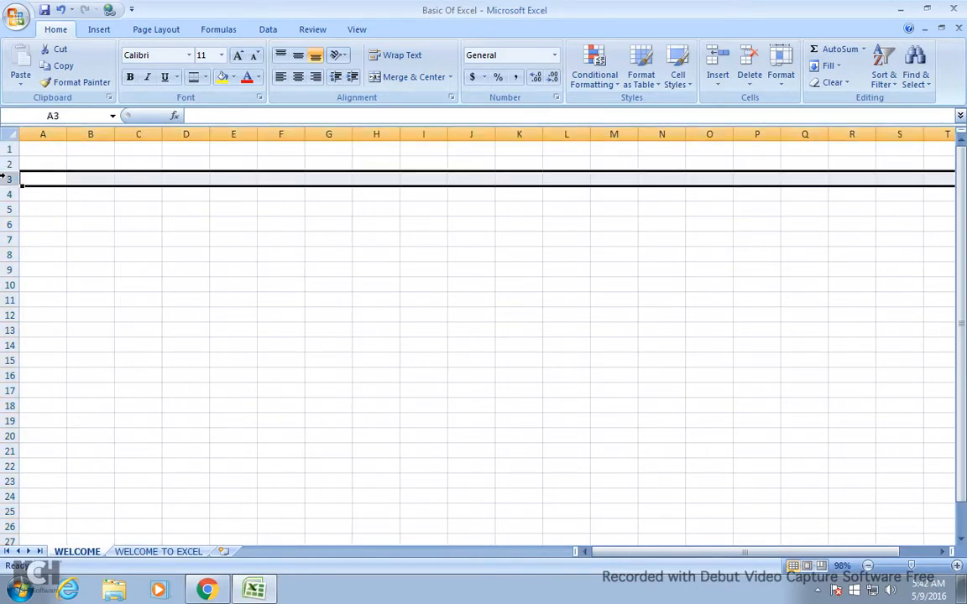
{"action": "left_click", "coordinate": [5, 164]}
{"action": "left_click", "coordinate": [4, 149]}
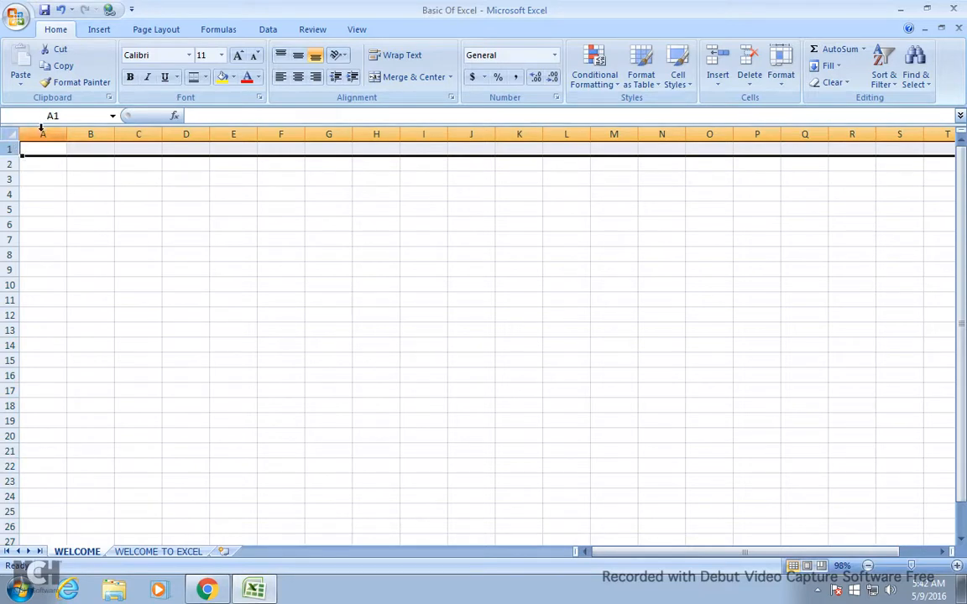
- Select columns A and B in turn, and jump from cell A1 to the last column of row 1
{"action": "left_click", "coordinate": [38, 133]}
{"action": "left_click", "coordinate": [93, 131]}
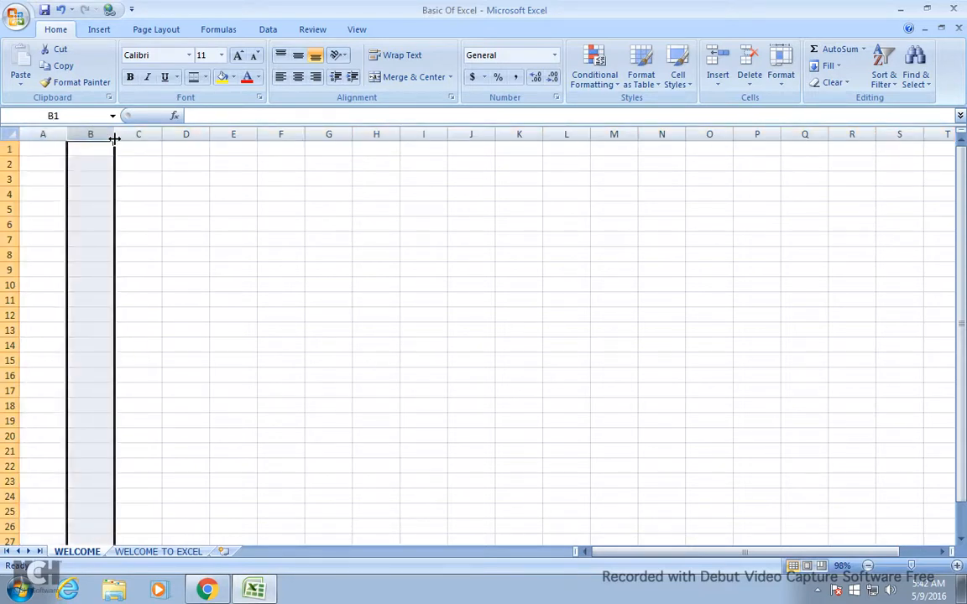
{"action": "left_click", "coordinate": [47, 150]}
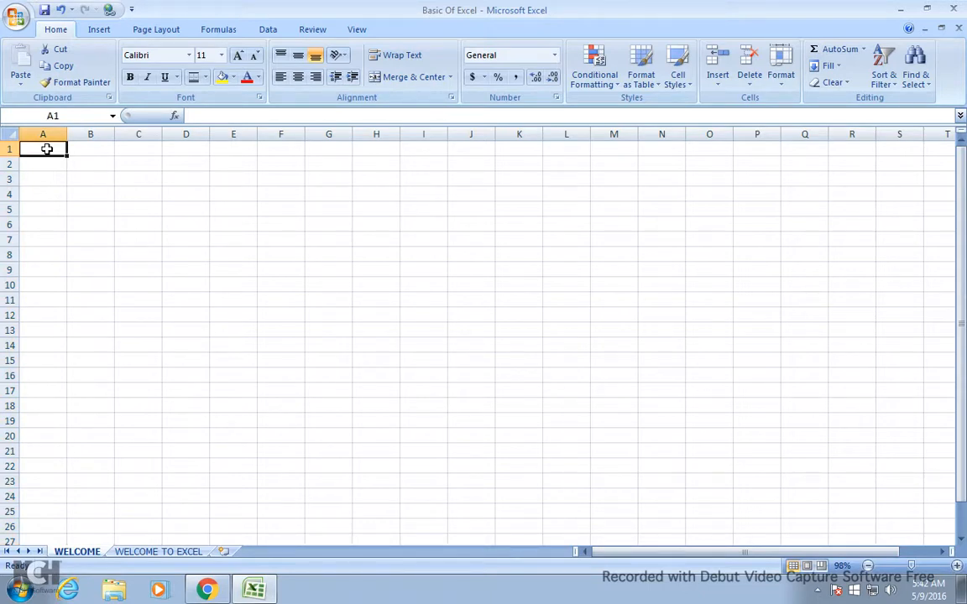
{"action": "key", "text": "ctrl+Right"}
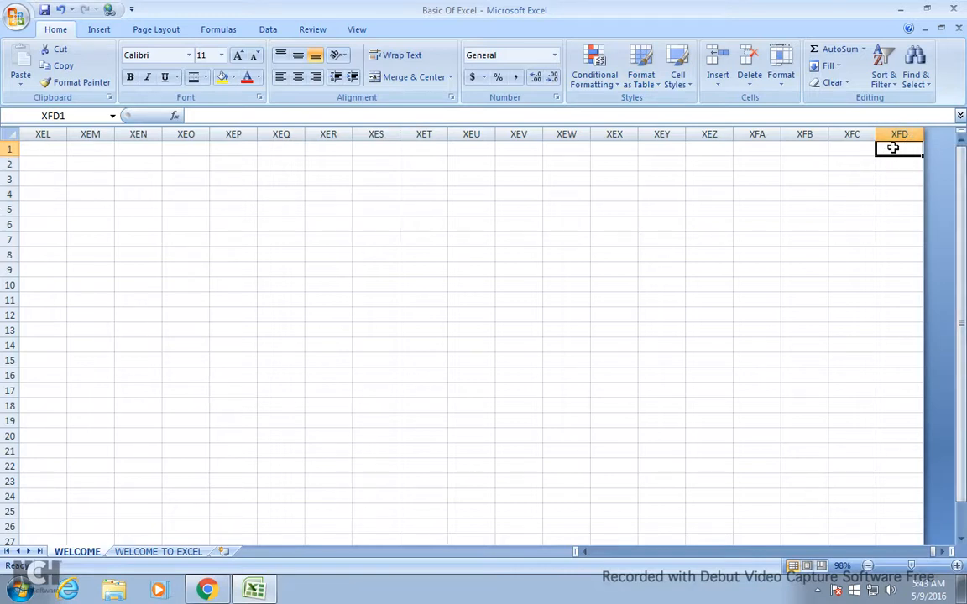
- Enter the test text efjj in cell XFD1 and clear the cell again
{"action": "type", "text": "efjj"}
{"action": "key", "text": "Return"}
{"action": "left_click", "coordinate": [895, 148]}
{"action": "key", "text": "Return"}
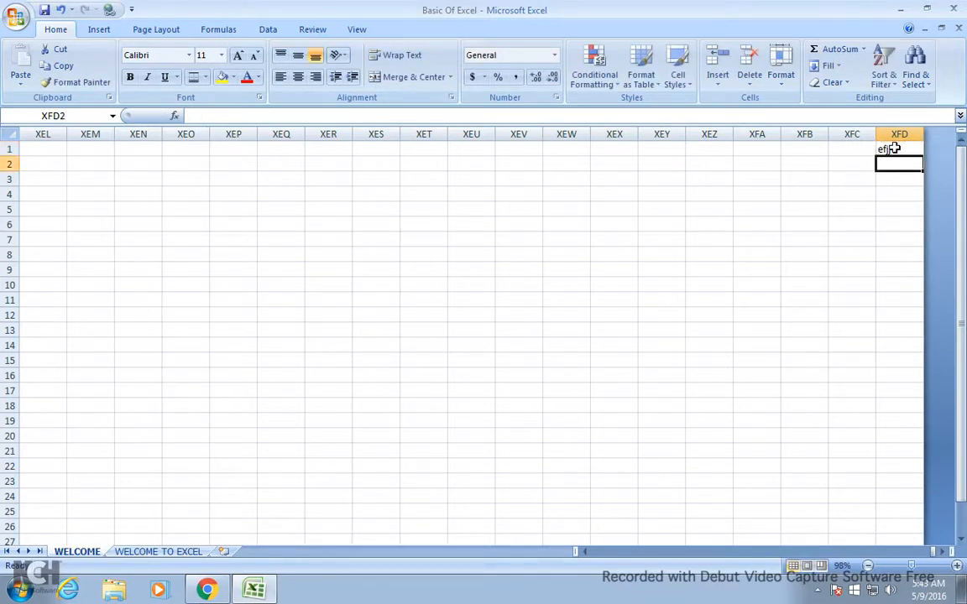
{"action": "left_click", "coordinate": [894, 148]}
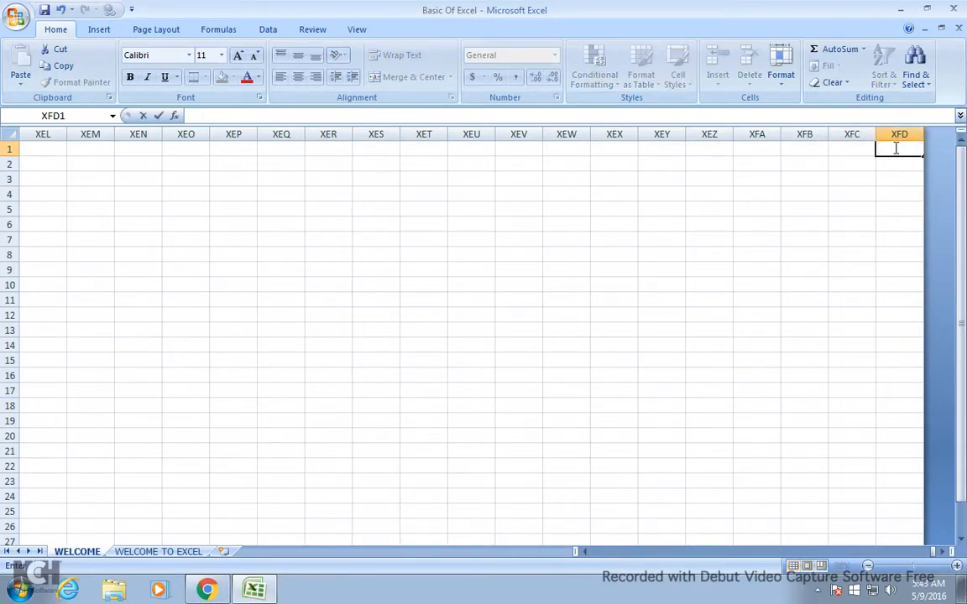
- Return to cell A1, jump to the last row of column A and go back up to A1
{"action": "key", "text": "ctrl+Home"}
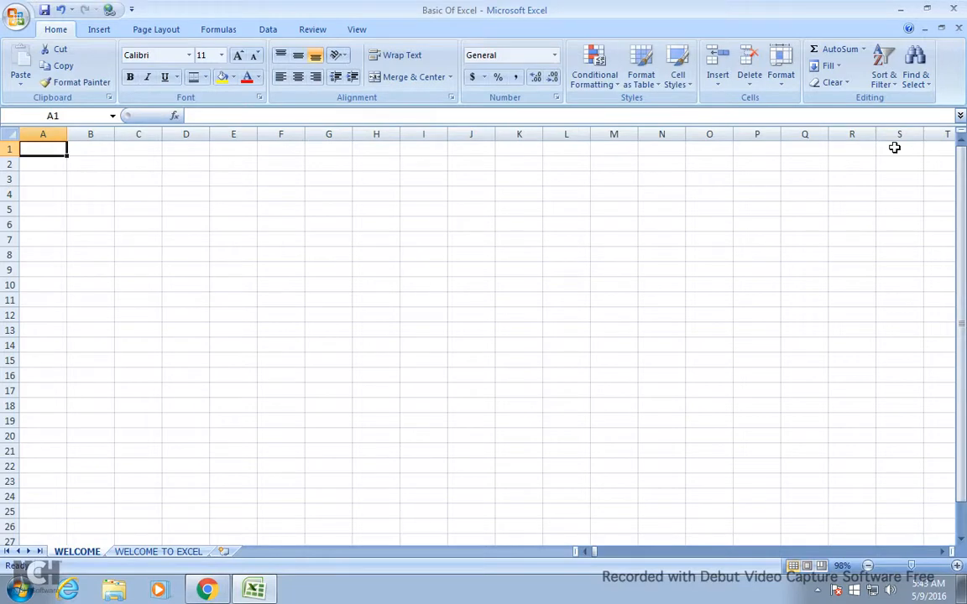
{"action": "key", "text": "ctrl+Down"}
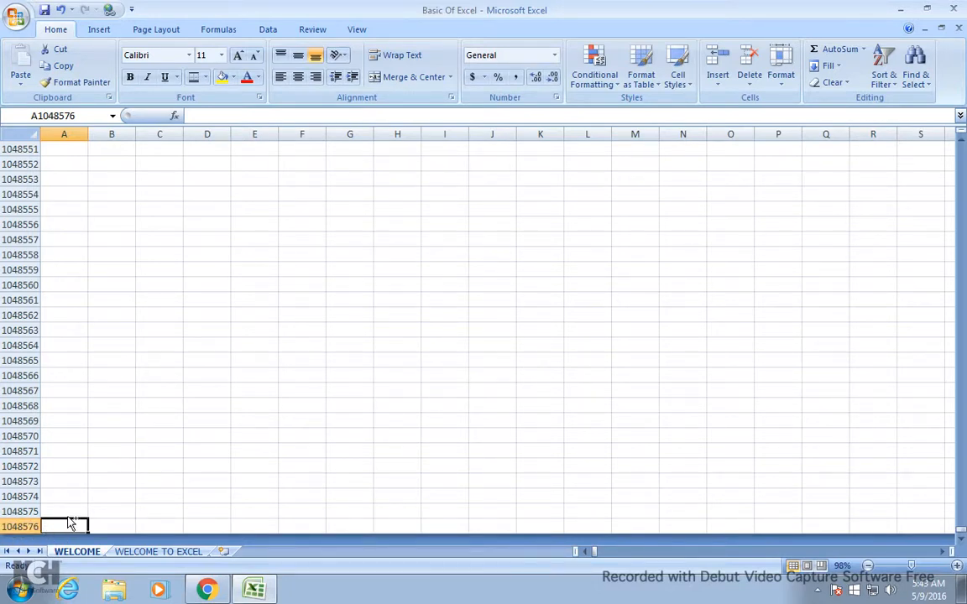
{"action": "key", "text": "ctrl+Up"}
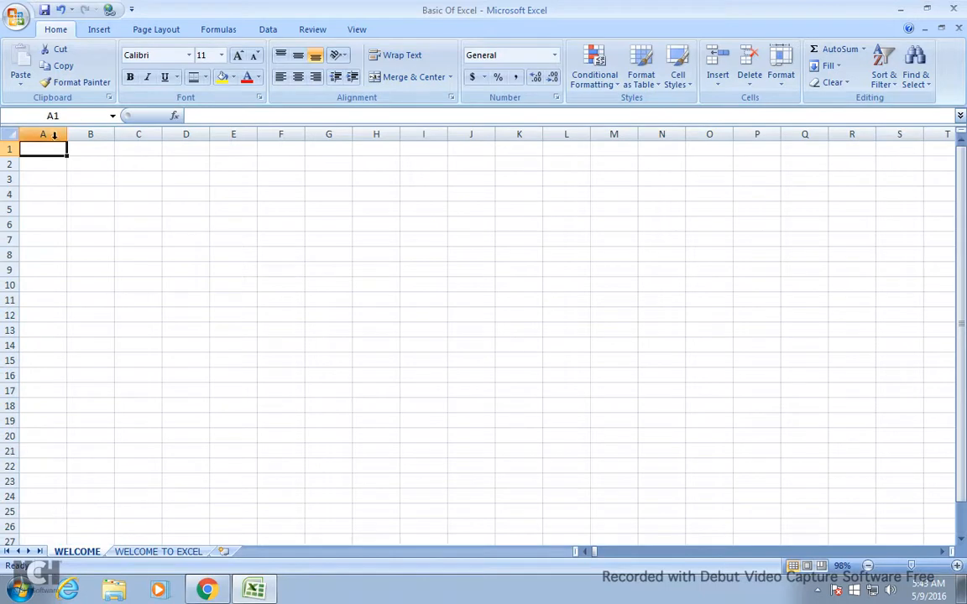
- Look through the Insert, Page Layout, Formulas, Data, Review and View commands, and return to the Home commands
{"action": "left_click", "coordinate": [92, 32]}
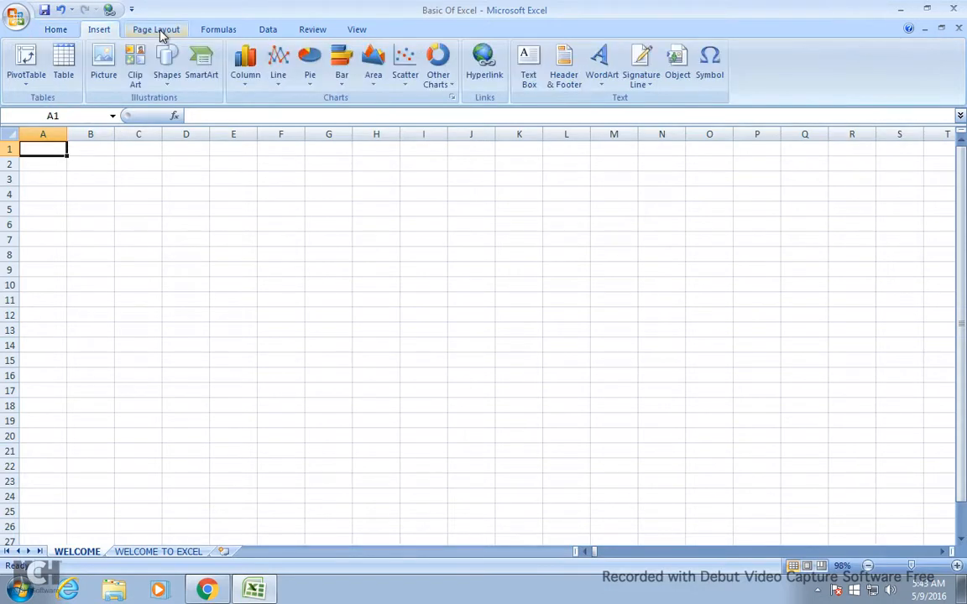
{"action": "left_click", "coordinate": [168, 32]}
{"action": "left_click", "coordinate": [229, 30]}
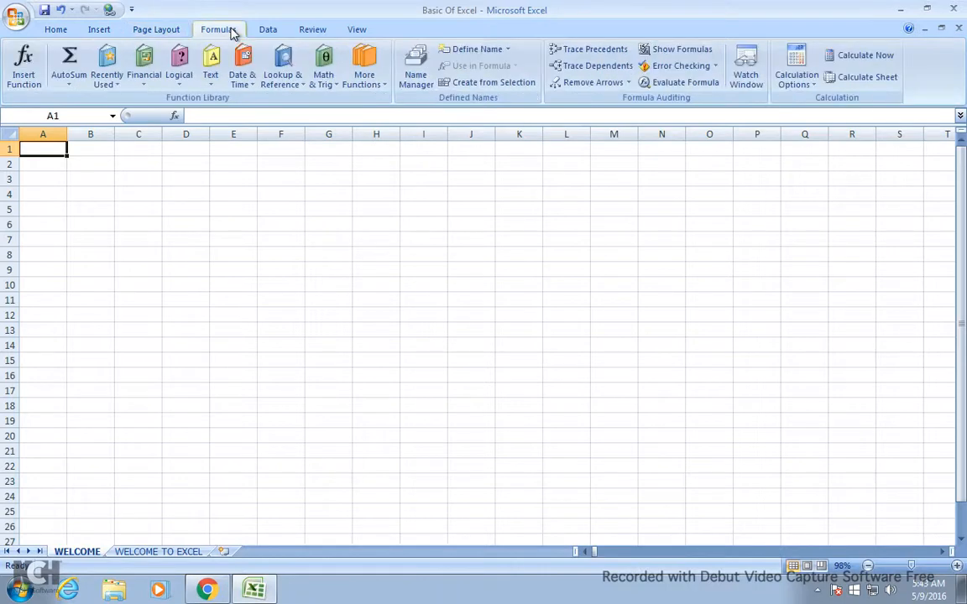
{"action": "left_click", "coordinate": [269, 32]}
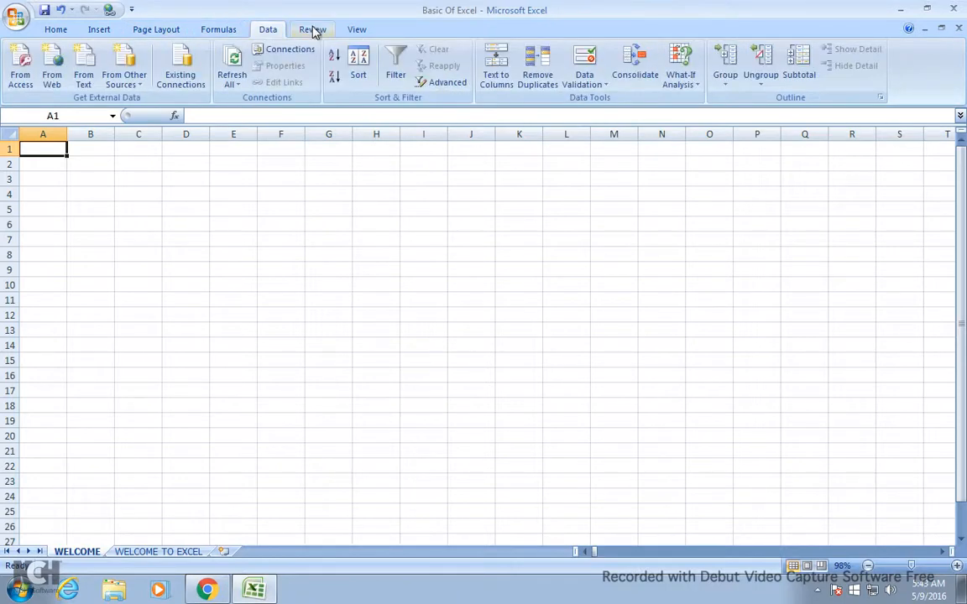
{"action": "left_click", "coordinate": [311, 32]}
{"action": "left_click", "coordinate": [352, 34]}
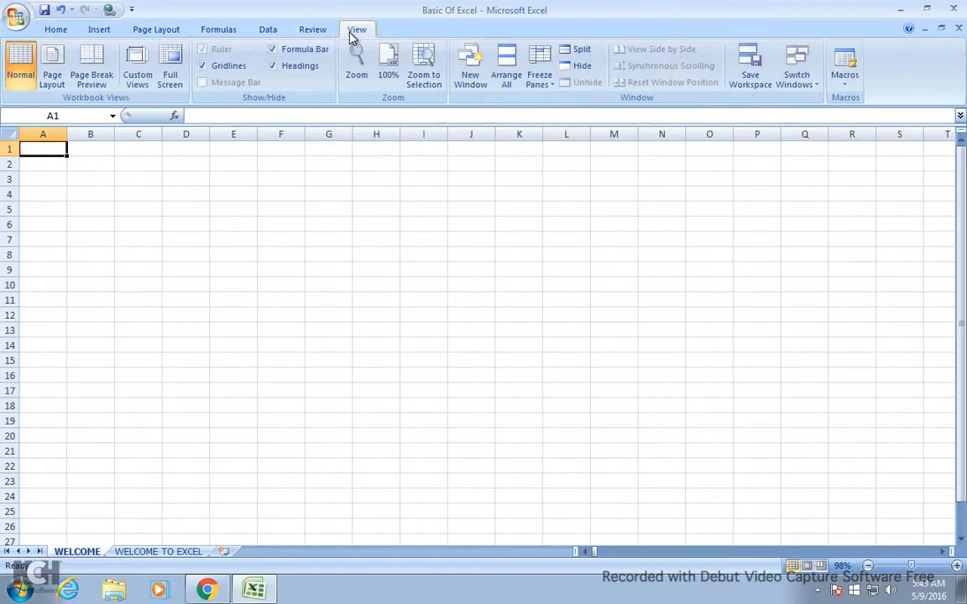
{"action": "left_click", "coordinate": [61, 32]}
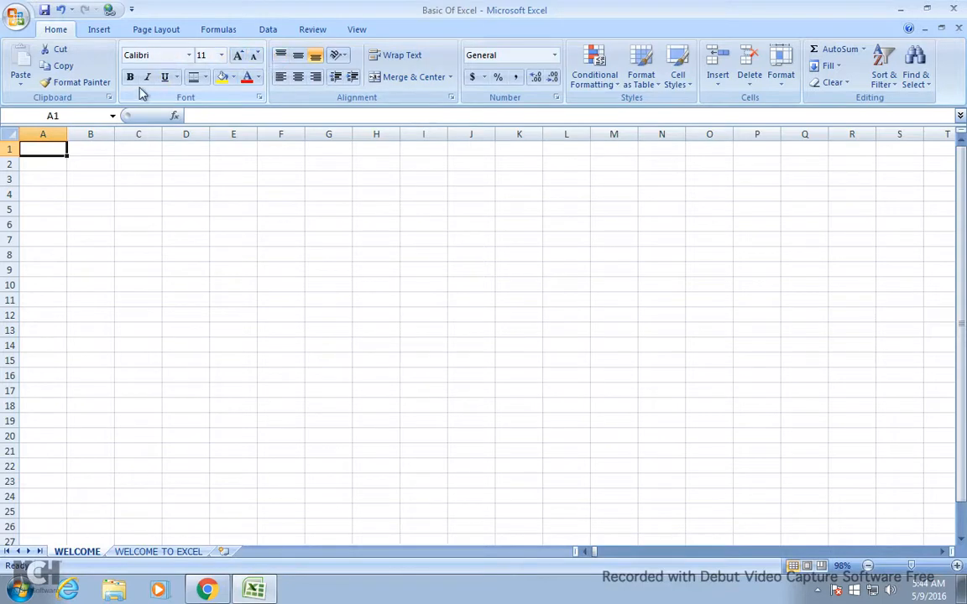
- Look over the available cell border styles and fill colors without applying any to cell A1
{"action": "left_click", "coordinate": [205, 78]}
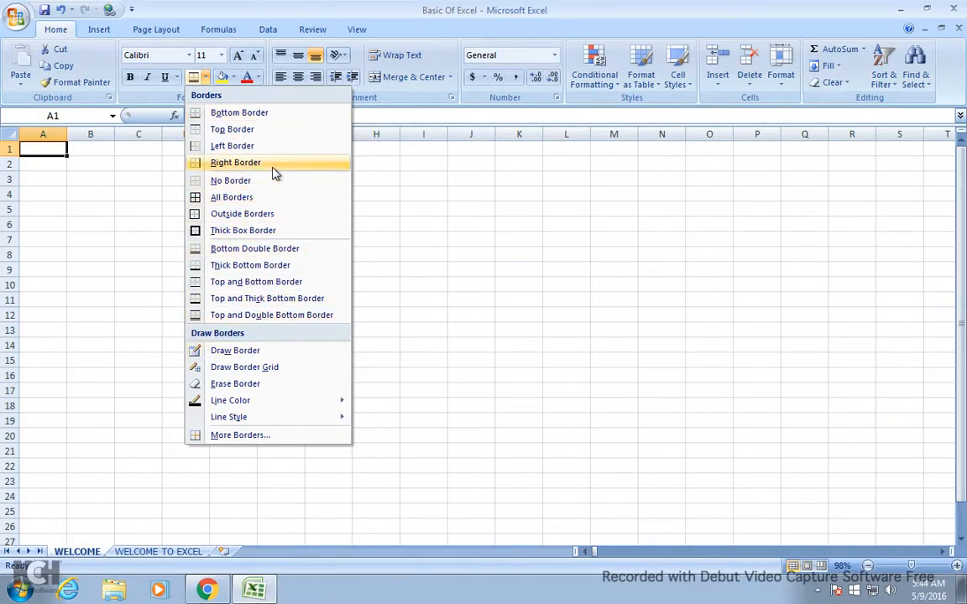
{"action": "left_click", "coordinate": [266, 71]}
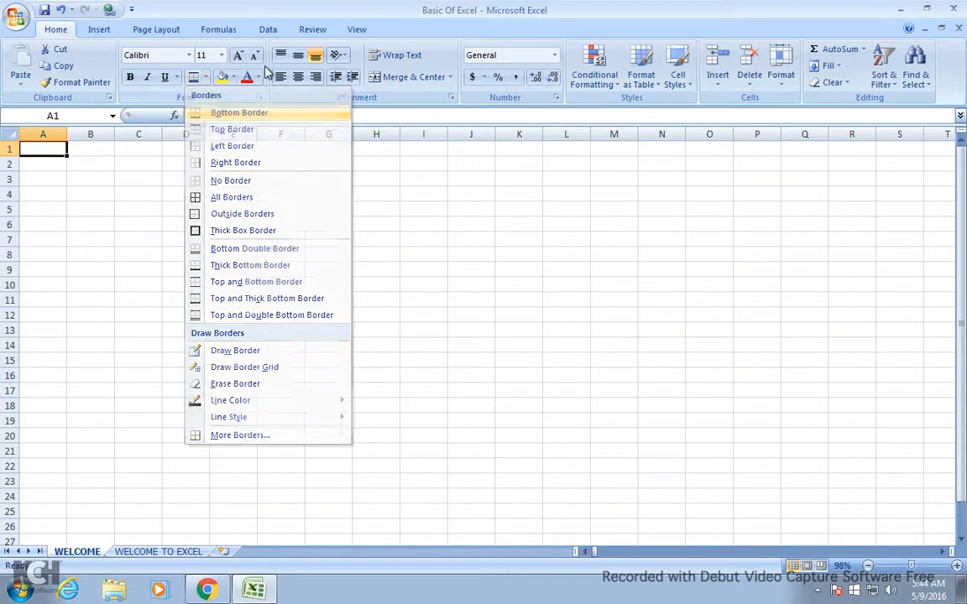
{"action": "left_click", "coordinate": [233, 77]}
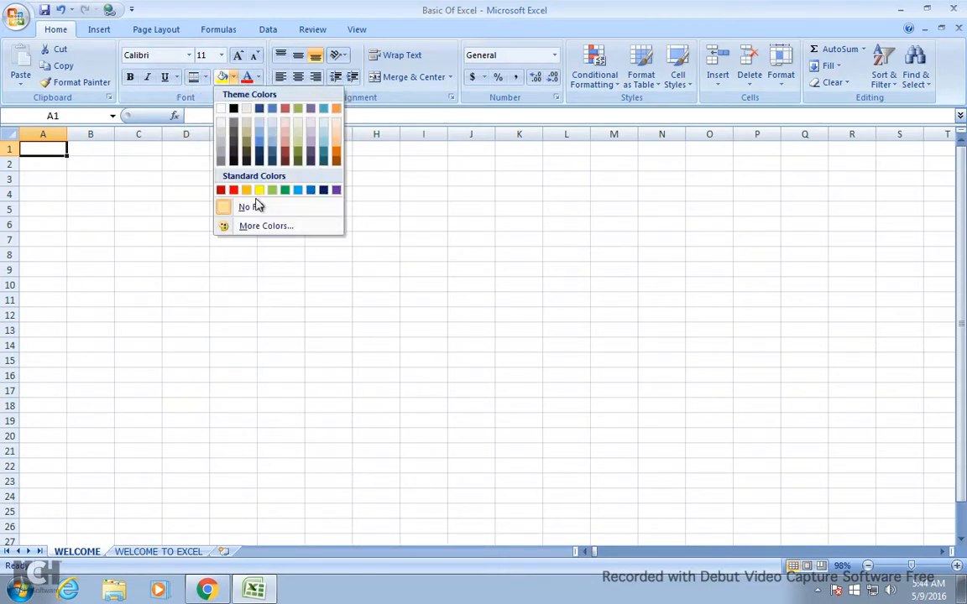
{"action": "left_click", "coordinate": [268, 57]}
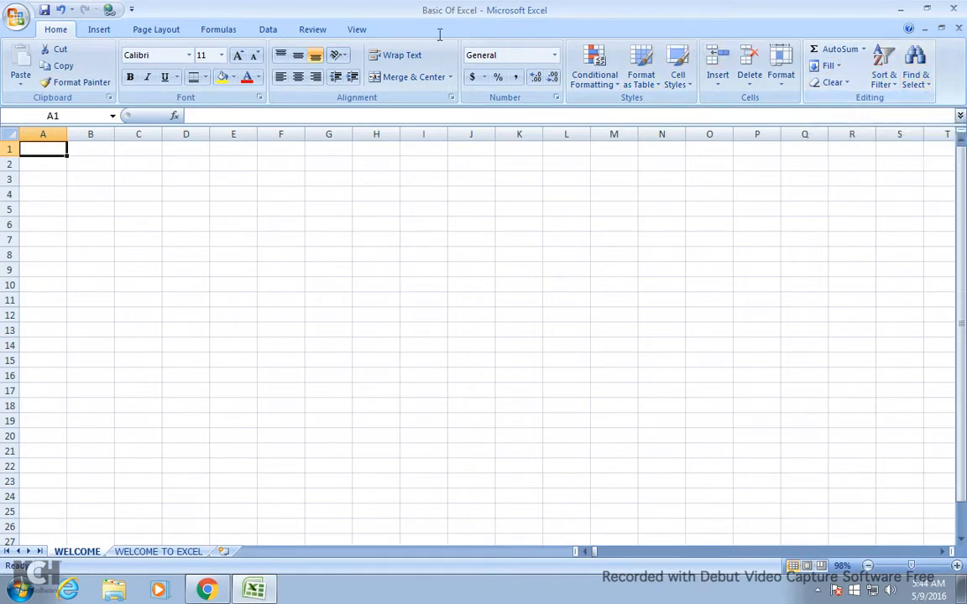
{"action": "left_click", "coordinate": [97, 30]}
{"action": "left_click", "coordinate": [158, 29]}
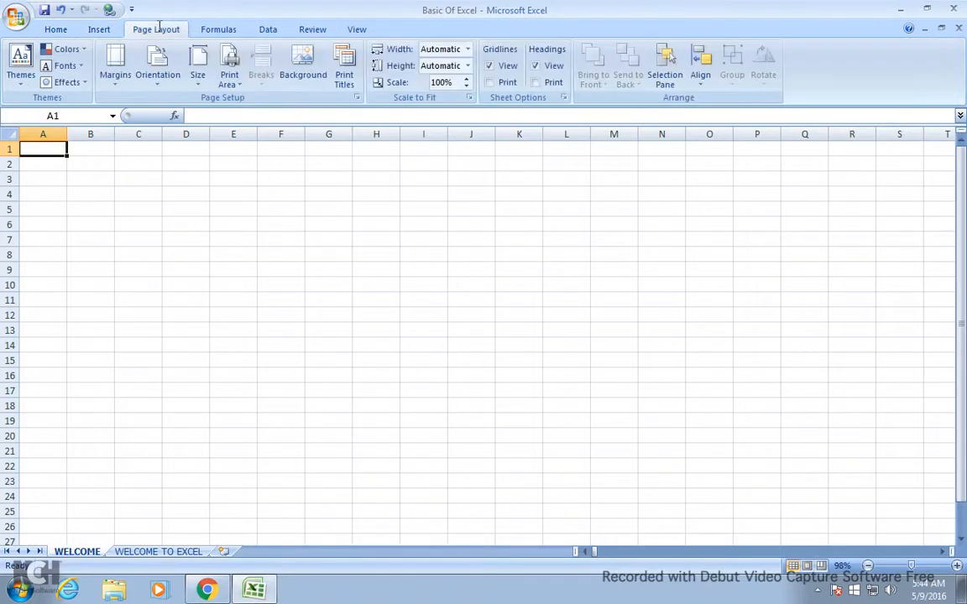
{"action": "left_click", "coordinate": [54, 29]}
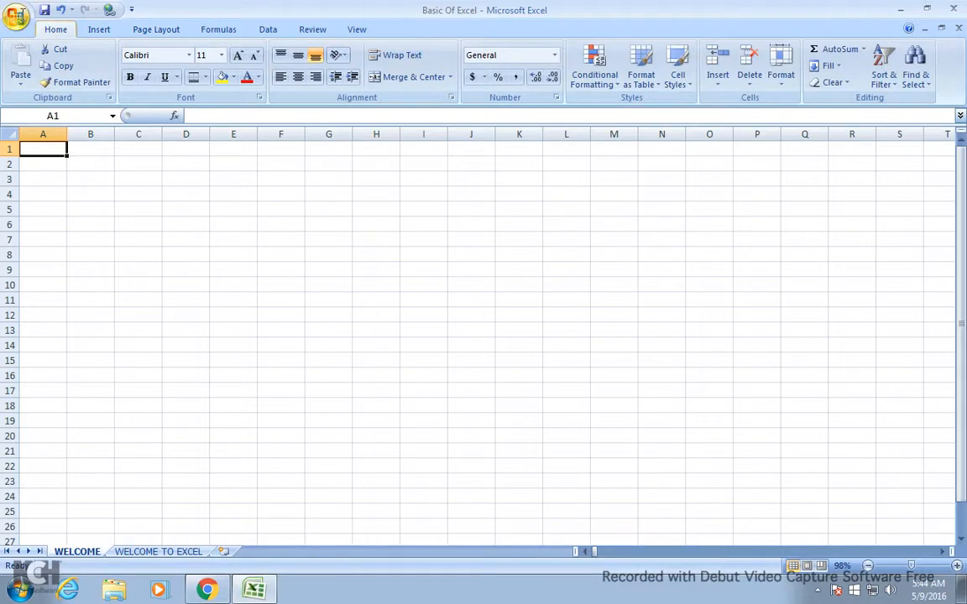
- Turn on the Show Developer tab in the Ribbon option and set the color scheme to Silver in Excel Options
{"action": "left_click", "coordinate": [18, 17]}
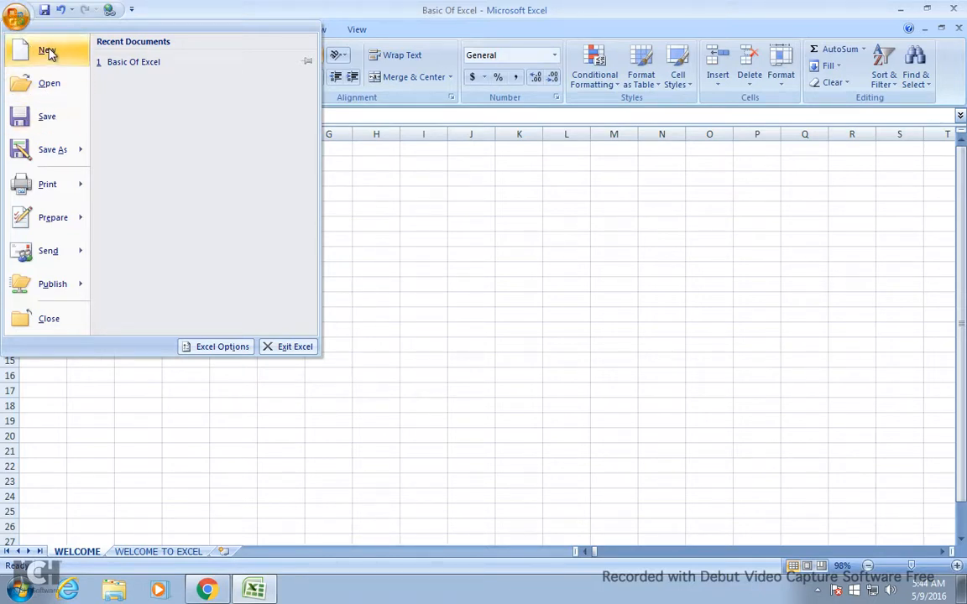
{"action": "mouse_move", "coordinate": [61, 156]}
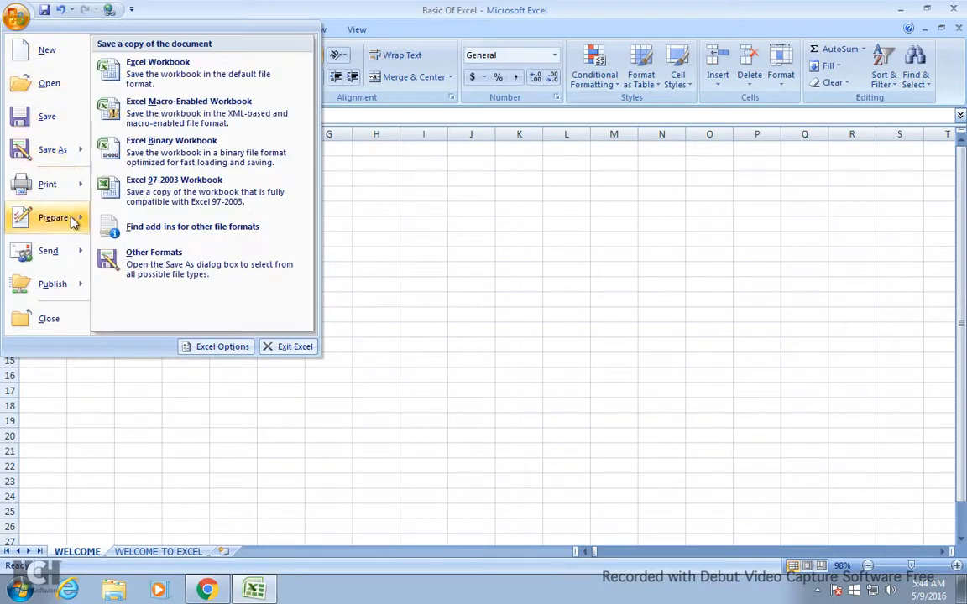
{"action": "mouse_move", "coordinate": [69, 285]}
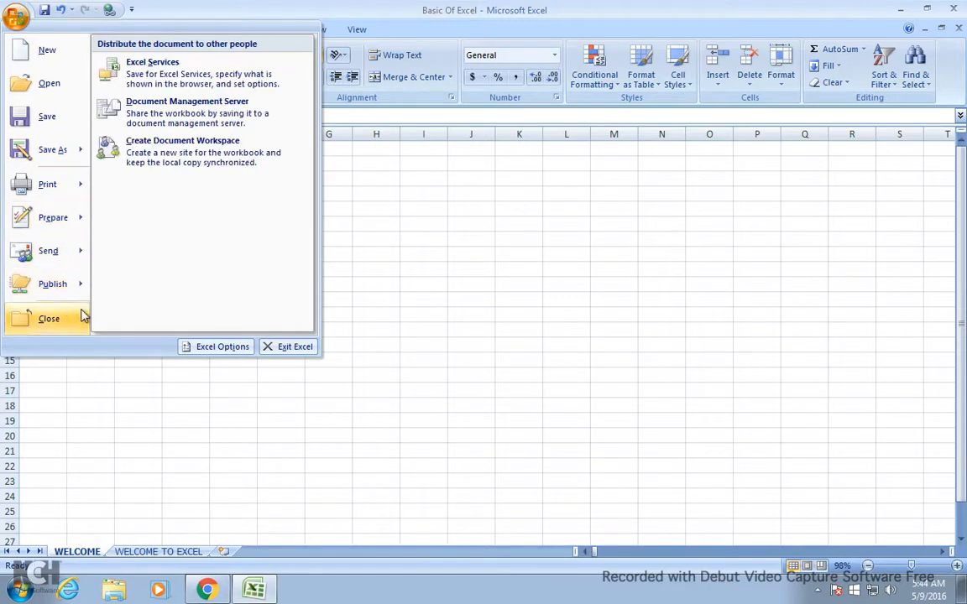
{"action": "left_click", "coordinate": [200, 349]}
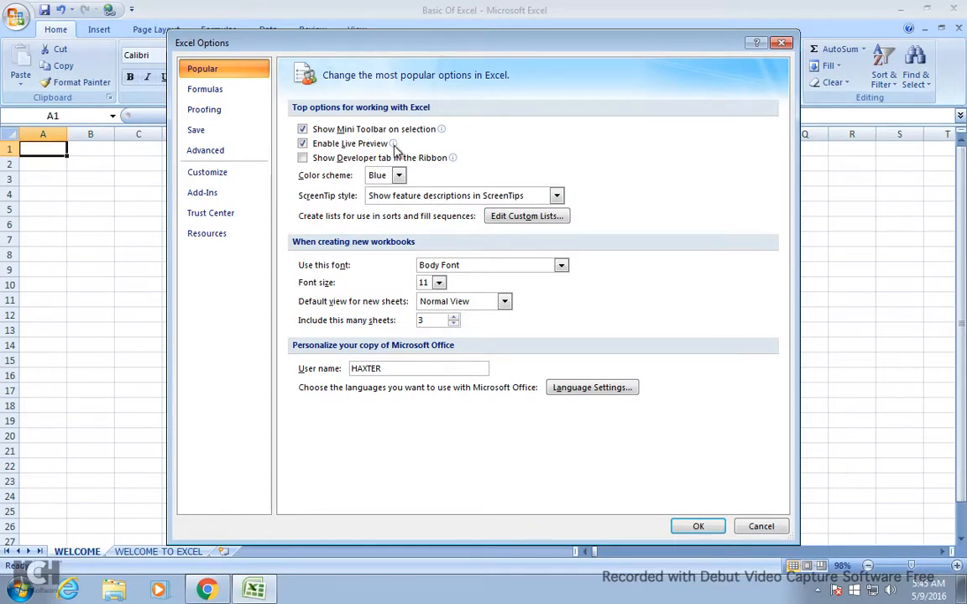
{"action": "mouse_move", "coordinate": [393, 145]}
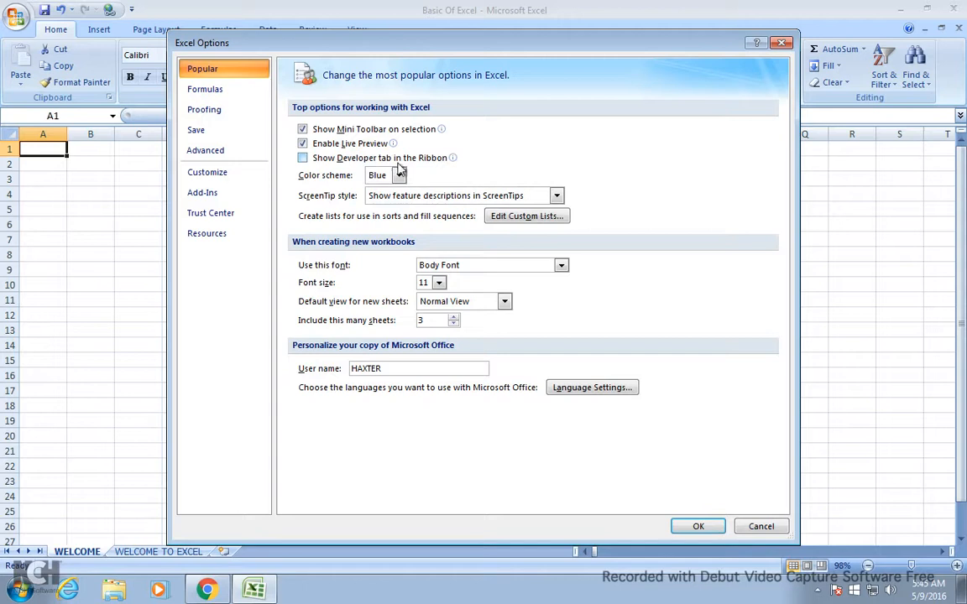
{"action": "left_click", "coordinate": [350, 161]}
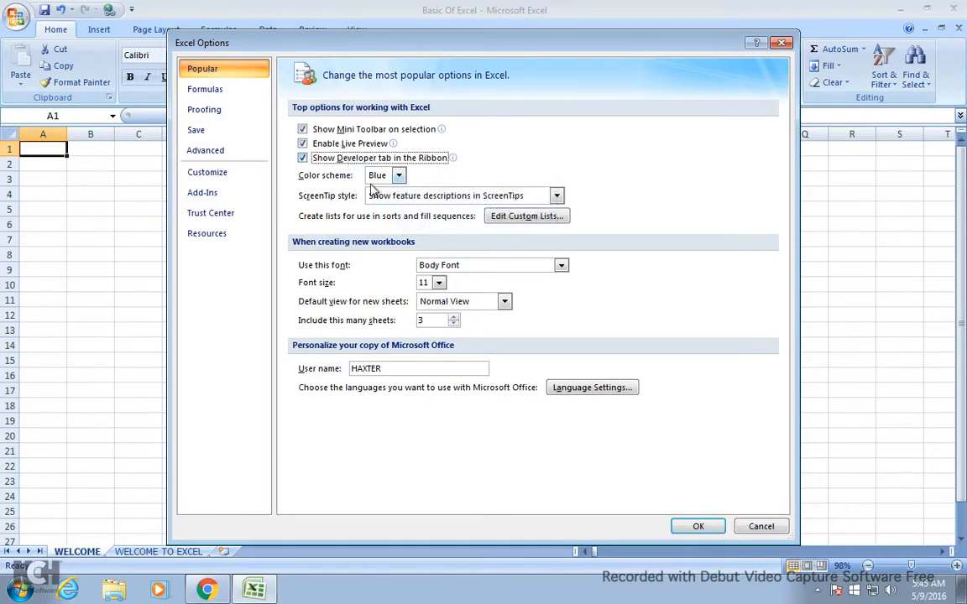
{"action": "left_click", "coordinate": [398, 175]}
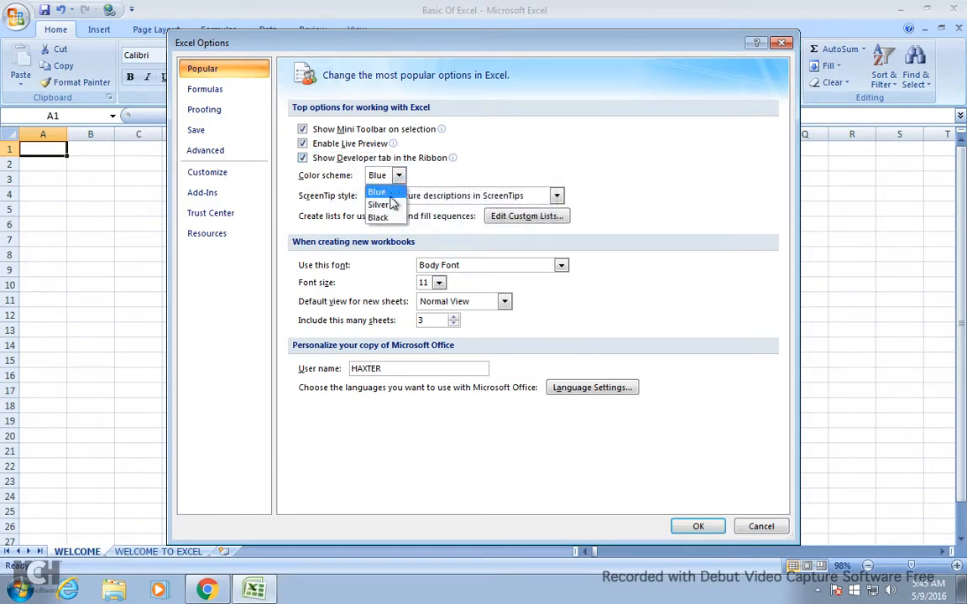
{"action": "left_click", "coordinate": [379, 203]}
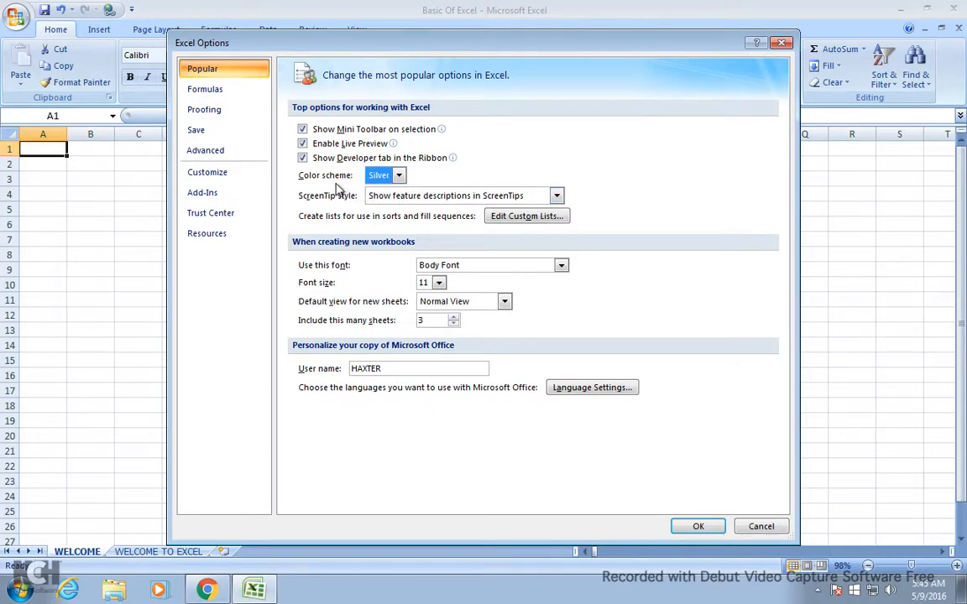
{"action": "left_click", "coordinate": [695, 527]}
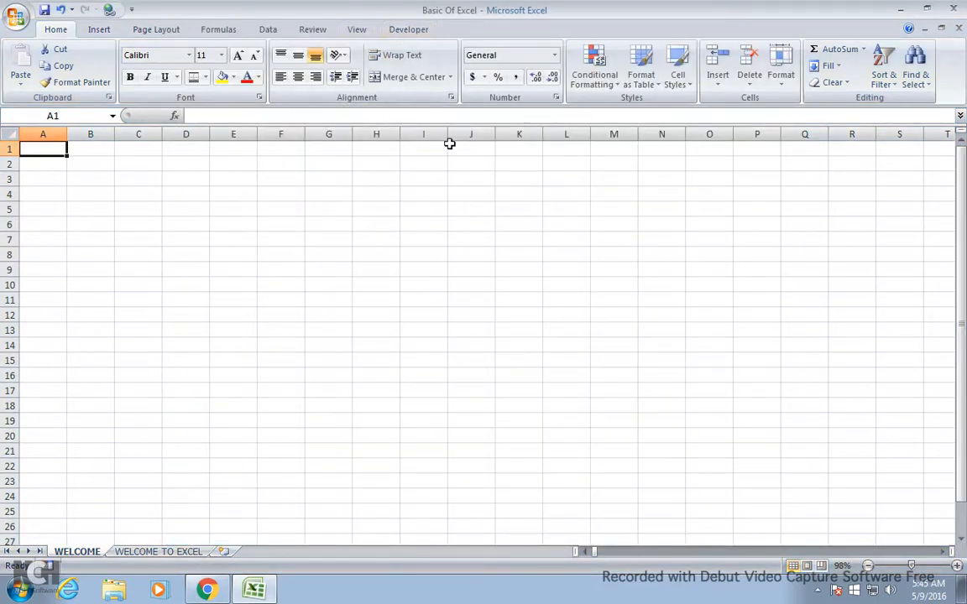
- Display the Developer commands and select cell C2
{"action": "left_click", "coordinate": [396, 30]}
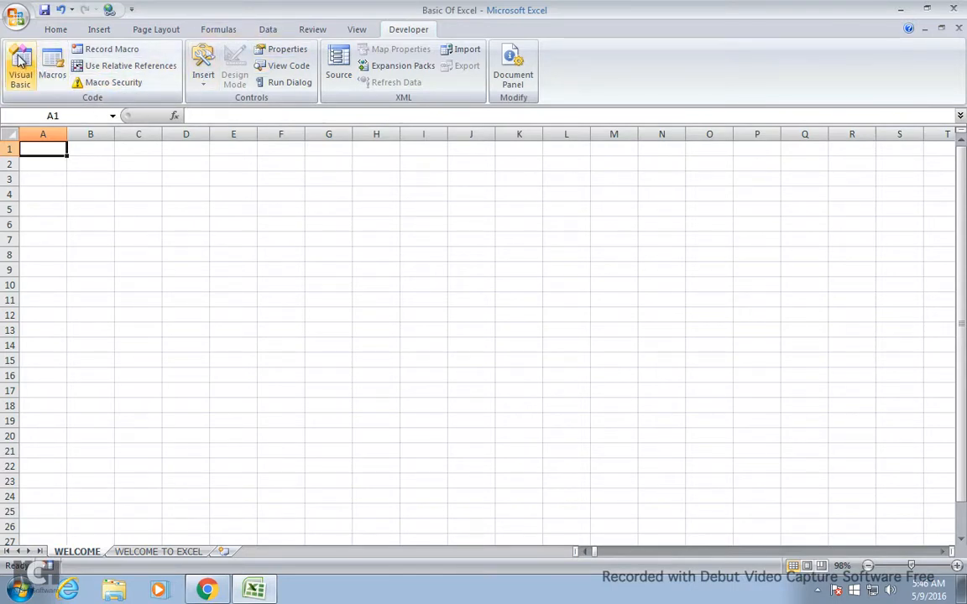
{"action": "left_click", "coordinate": [136, 161]}
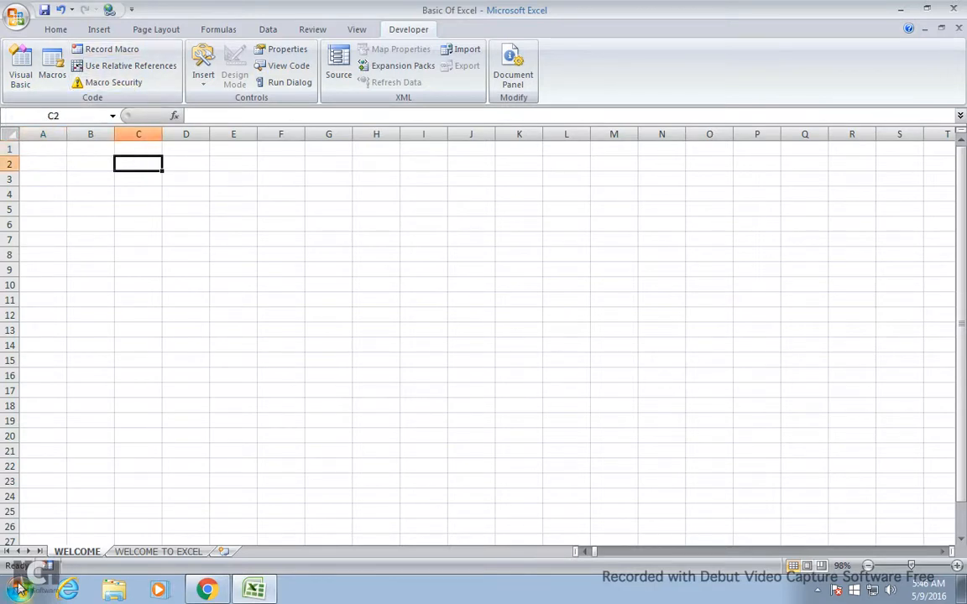
- Search Windows for Access and launch Microsoft Office Access 2007
{"action": "key", "text": "super"}
{"action": "left_click", "coordinate": [53, 550]}
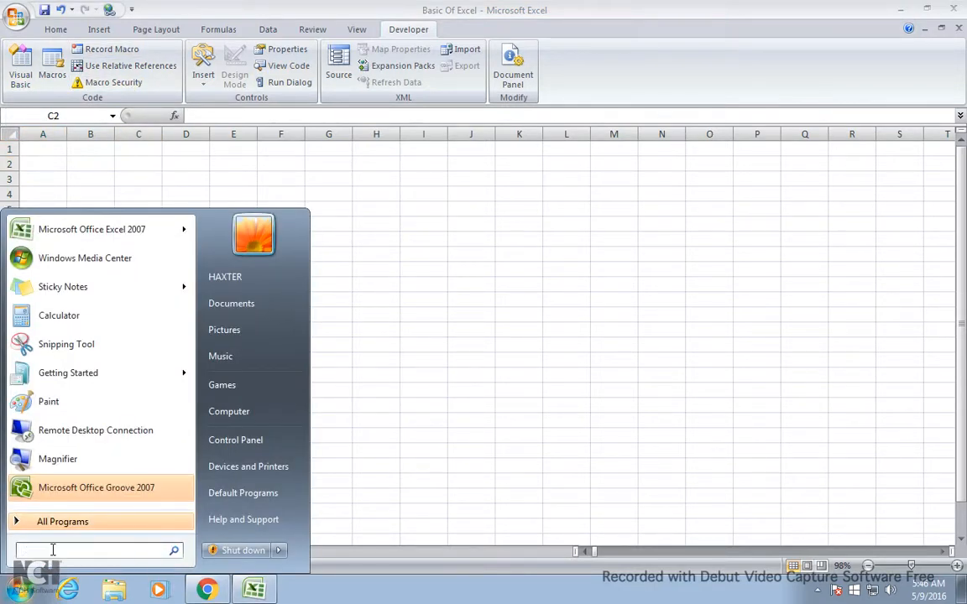
{"action": "type", "text": "acess"}
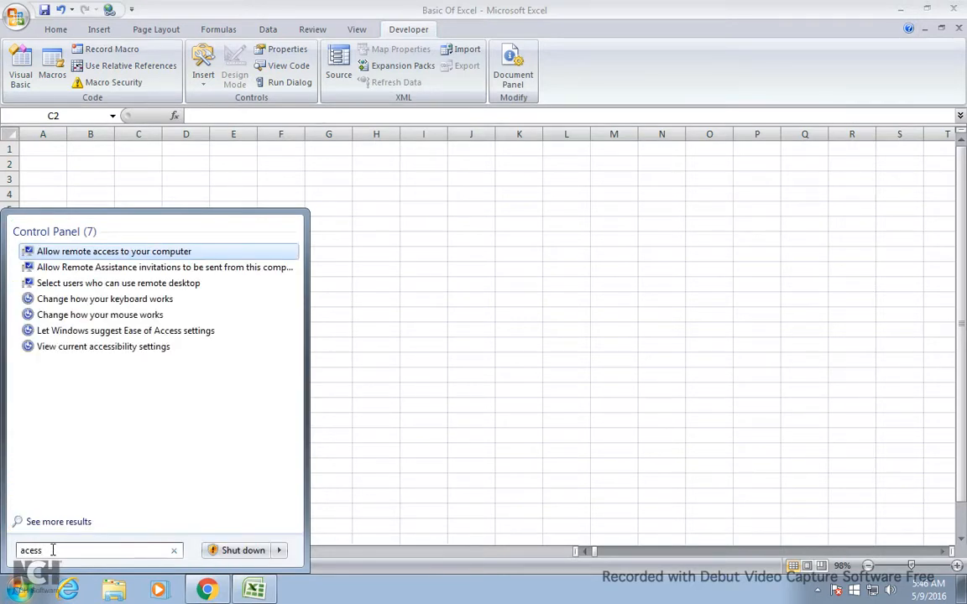
{"action": "key", "text": "BackSpace"}
{"action": "key", "text": "BackSpace"}
{"action": "key", "text": "BackSpace"}
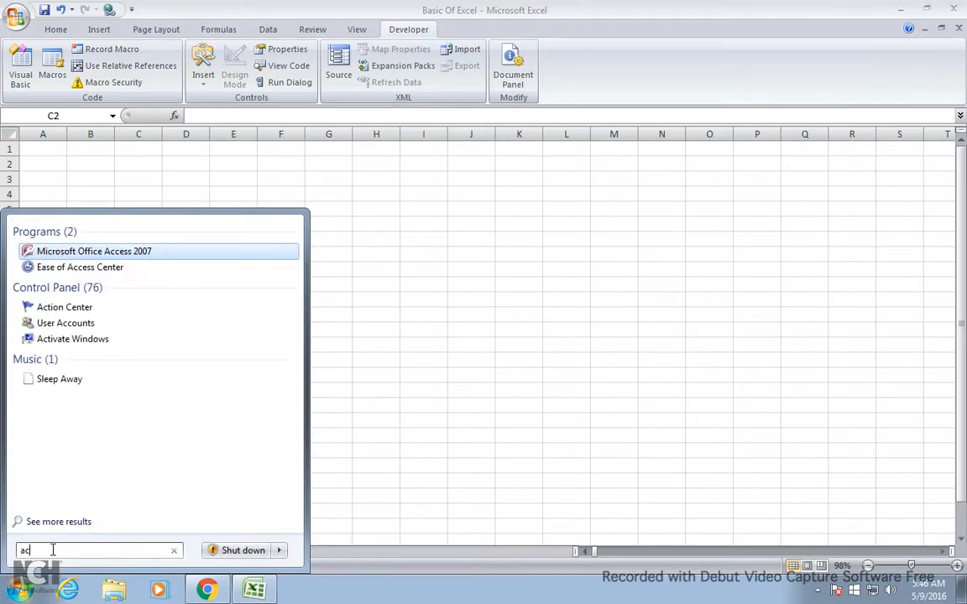
{"action": "key", "text": "Escape"}
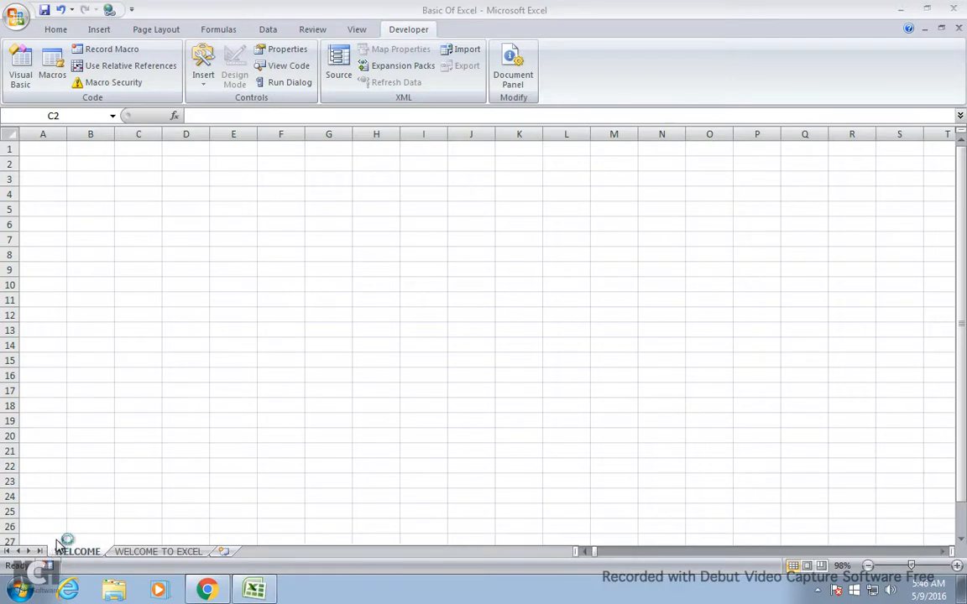
- Select cell F16 and review the popular settings in Excel Options, including the sheet count for new workbooks
{"action": "left_click", "coordinate": [260, 379]}
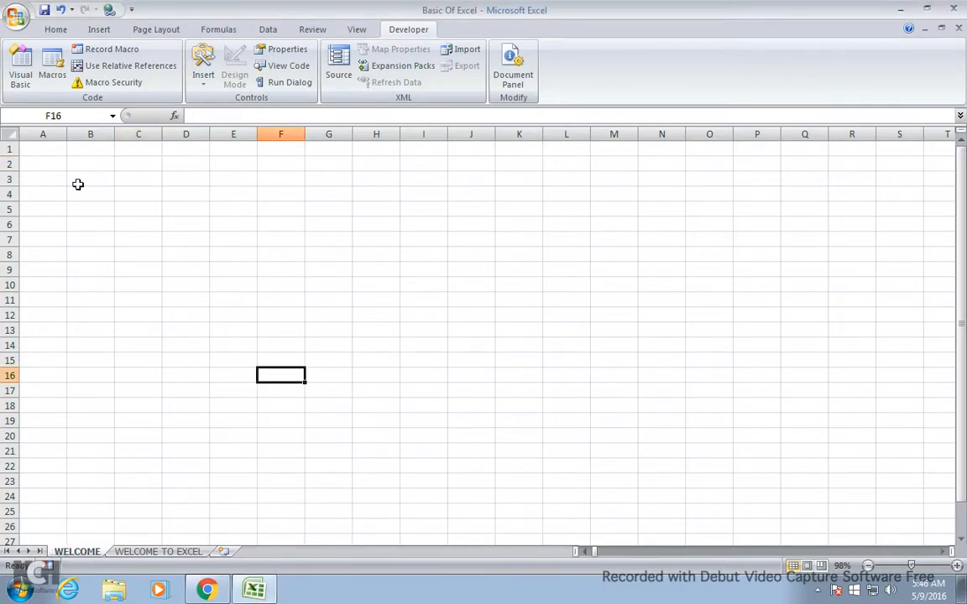
{"action": "left_click", "coordinate": [12, 15]}
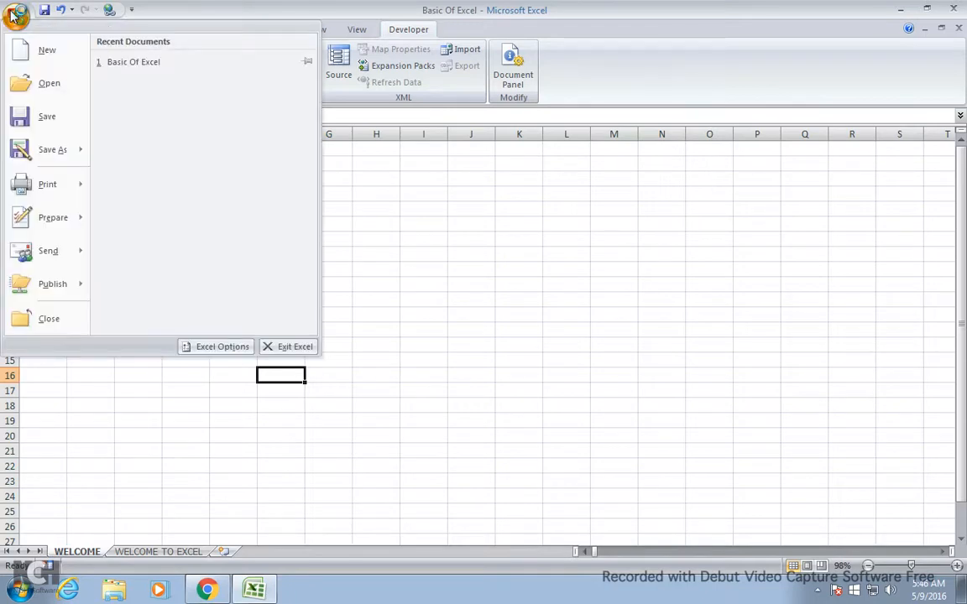
{"action": "left_click", "coordinate": [216, 345]}
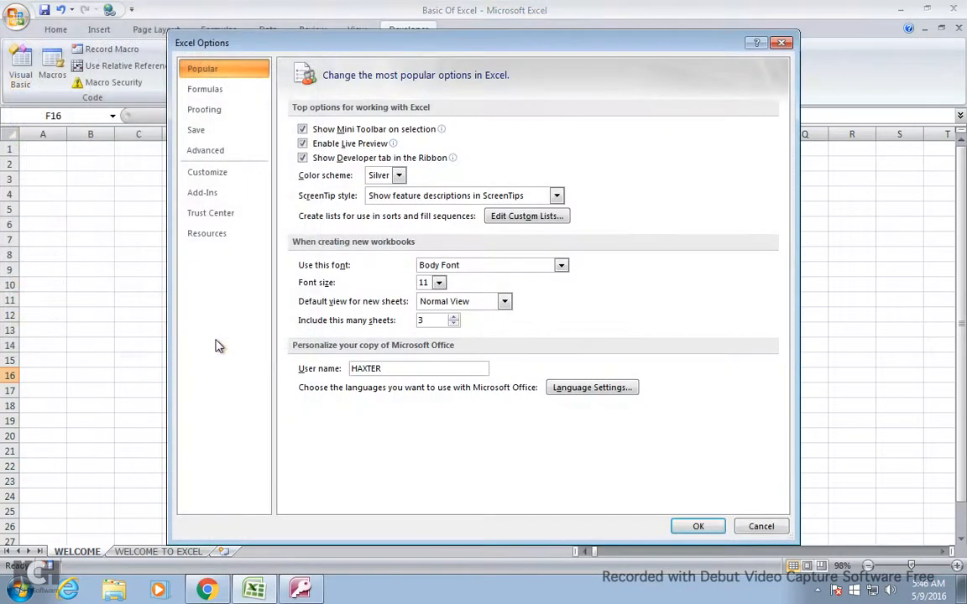
{"action": "left_click", "coordinate": [239, 94]}
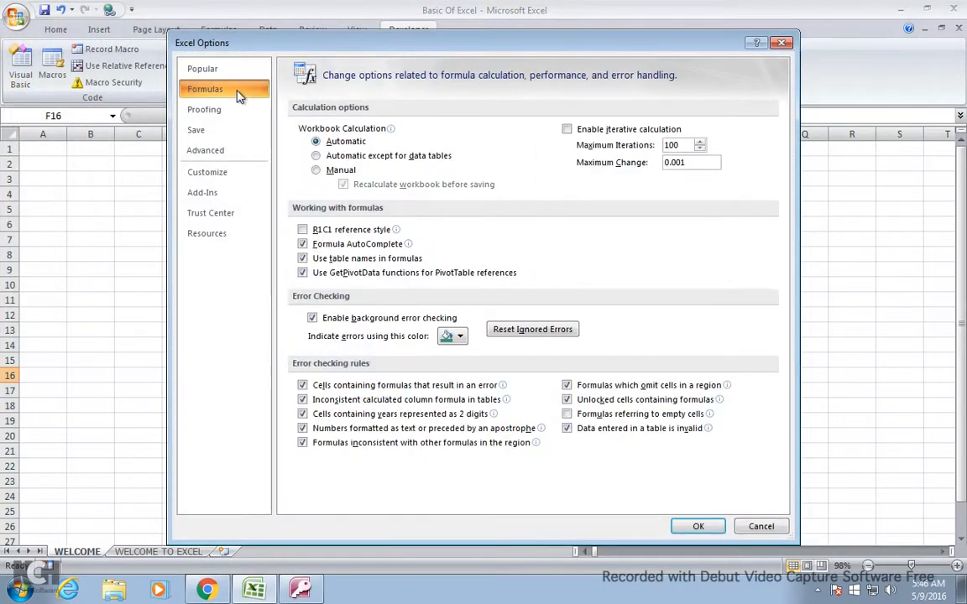
{"action": "left_click", "coordinate": [217, 67]}
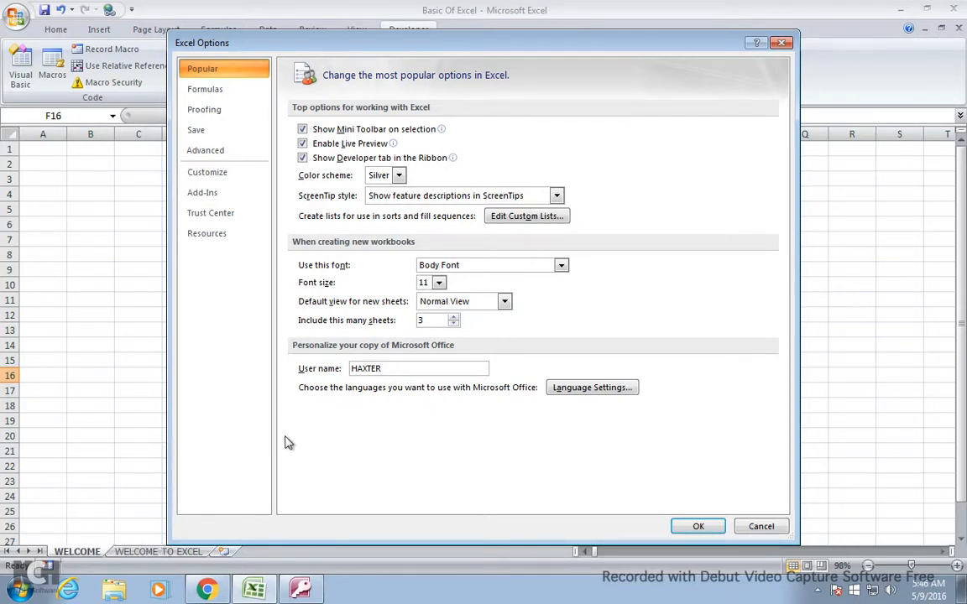
{"action": "left_click", "coordinate": [453, 317]}
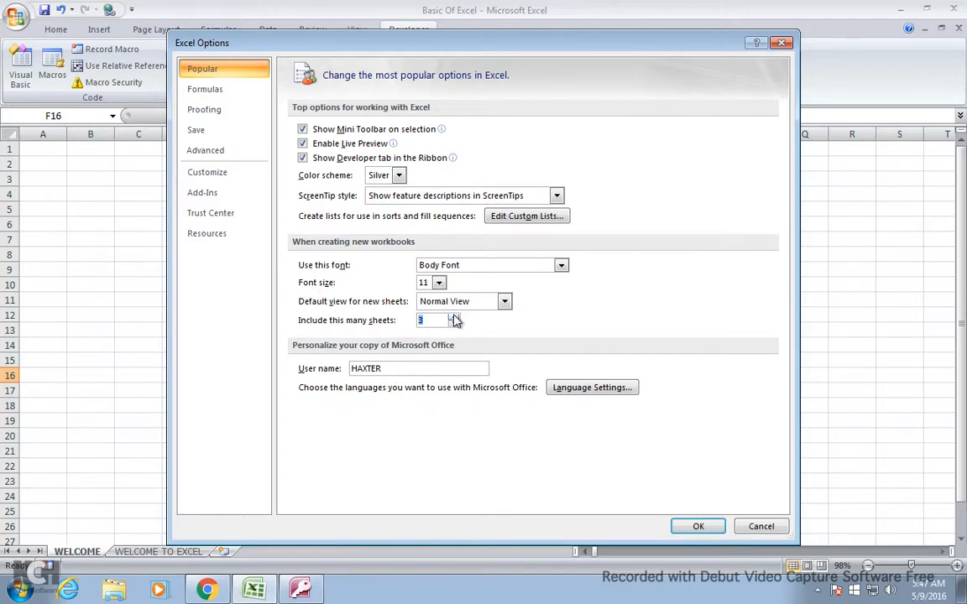
- Examine the formula calculation options and pick the preselected teal-green color for indicating errors
{"action": "left_click", "coordinate": [217, 99]}
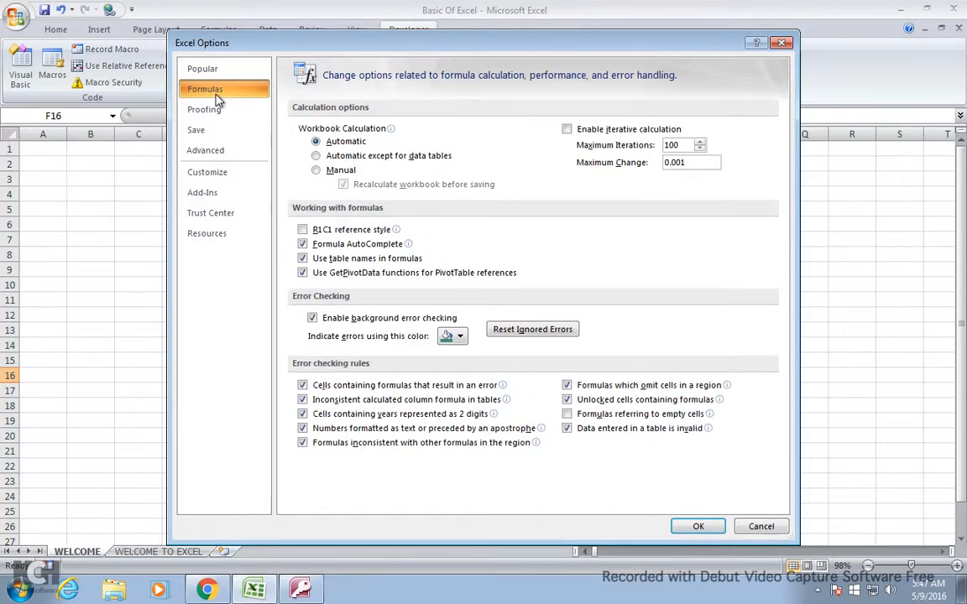
{"action": "mouse_move", "coordinate": [383, 144]}
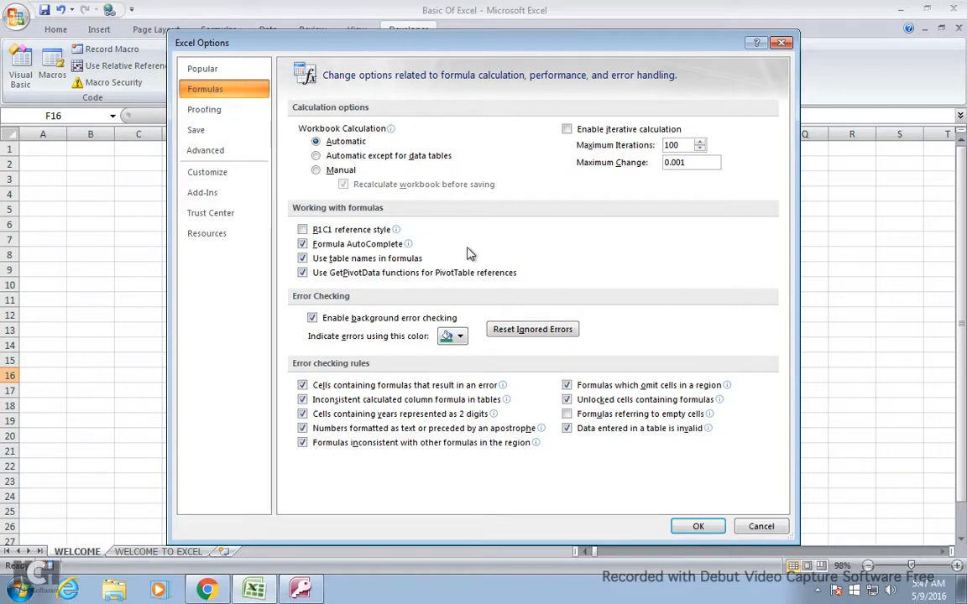
{"action": "left_click", "coordinate": [460, 337]}
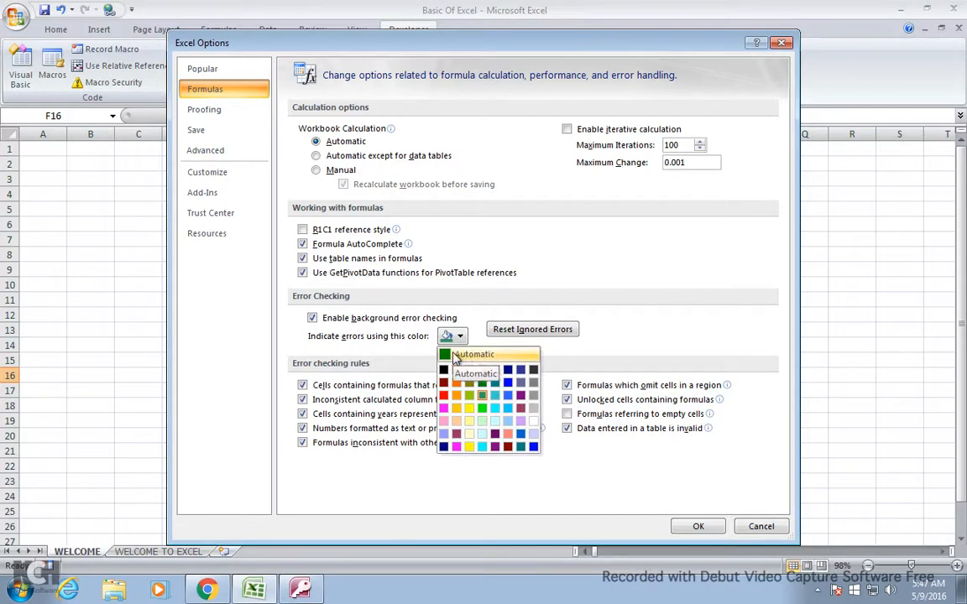
{"action": "left_click", "coordinate": [486, 399]}
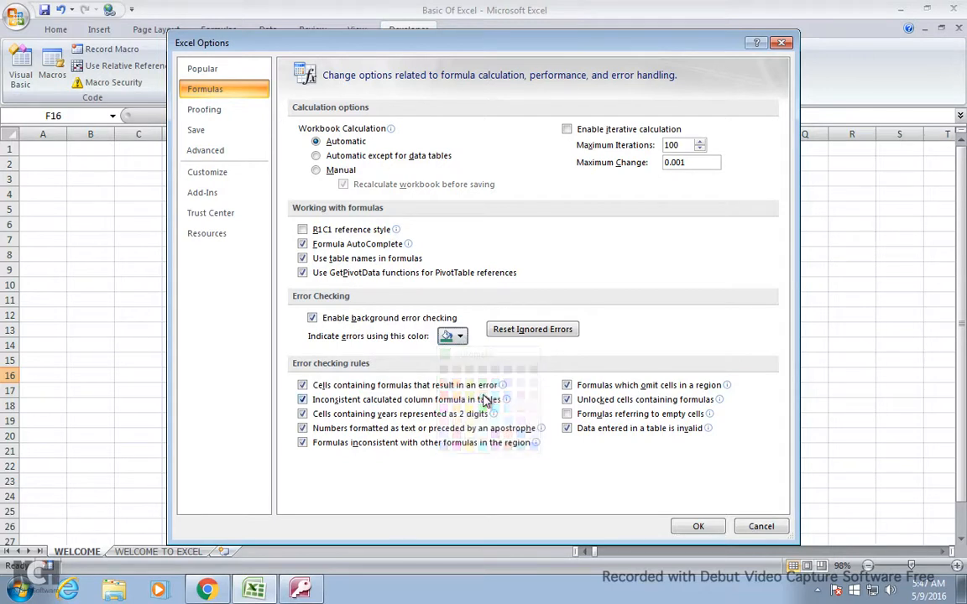
- Review the proofing and save options, and view the folder chooser for the server drafts location without picking a folder
{"action": "left_click", "coordinate": [199, 113]}
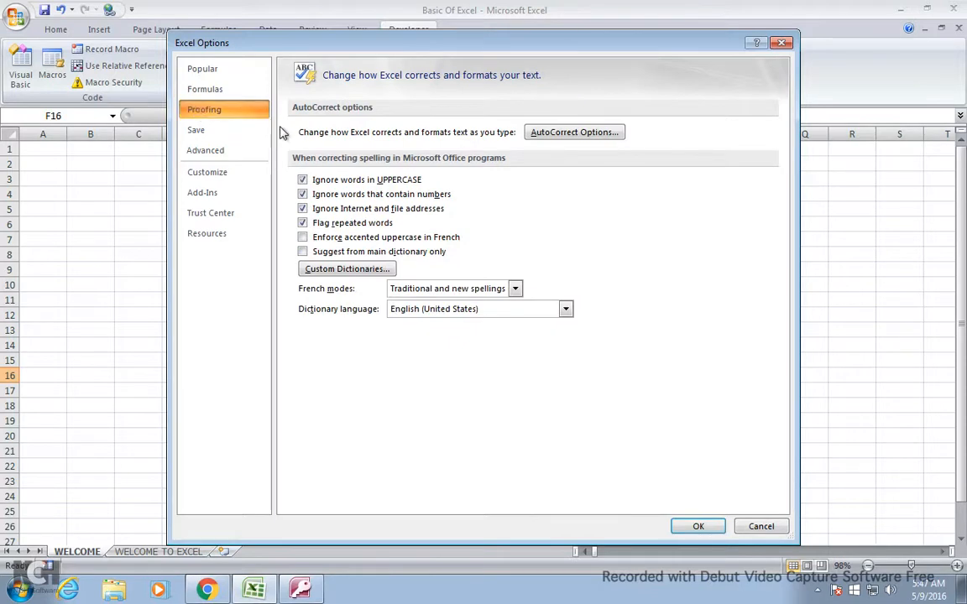
{"action": "left_click", "coordinate": [217, 135]}
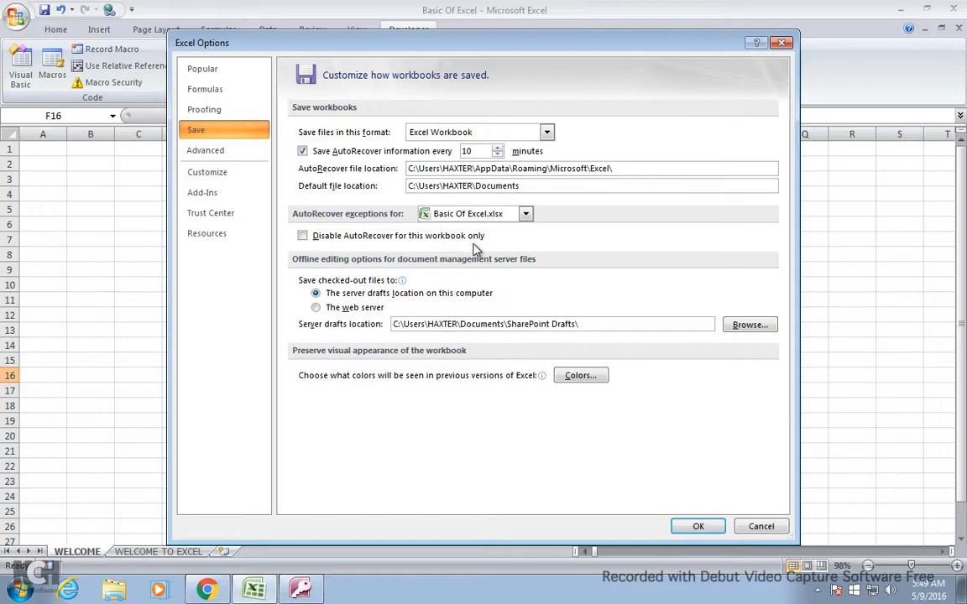
{"action": "mouse_move", "coordinate": [314, 288]}
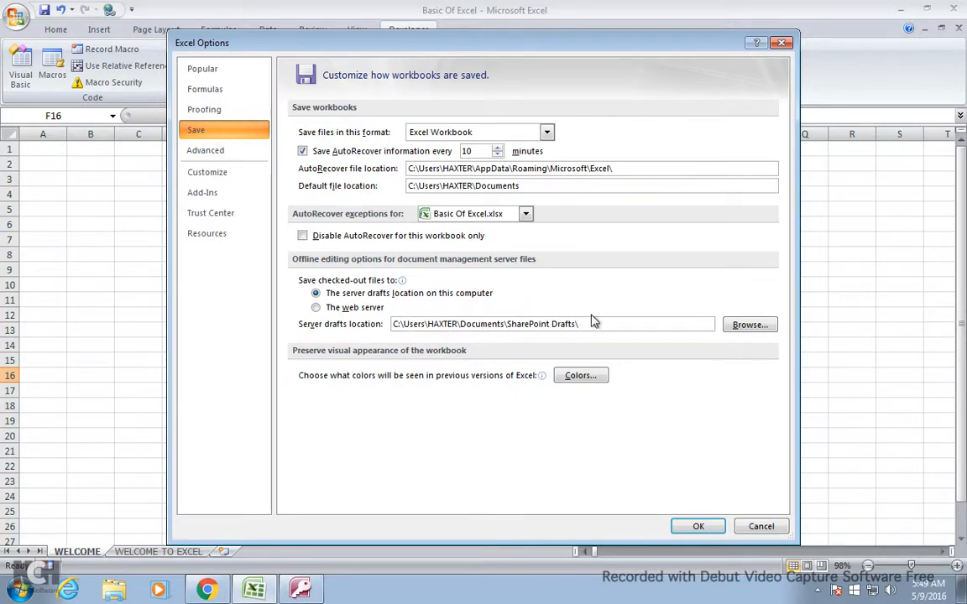
{"action": "left_click", "coordinate": [236, 157]}
{"action": "left_click", "coordinate": [210, 130]}
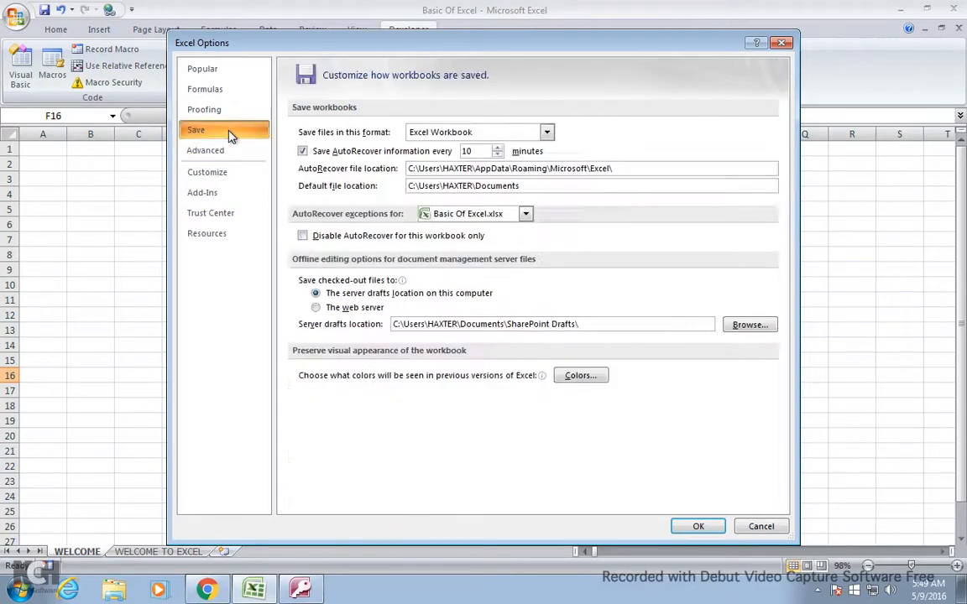
{"action": "left_click", "coordinate": [742, 328]}
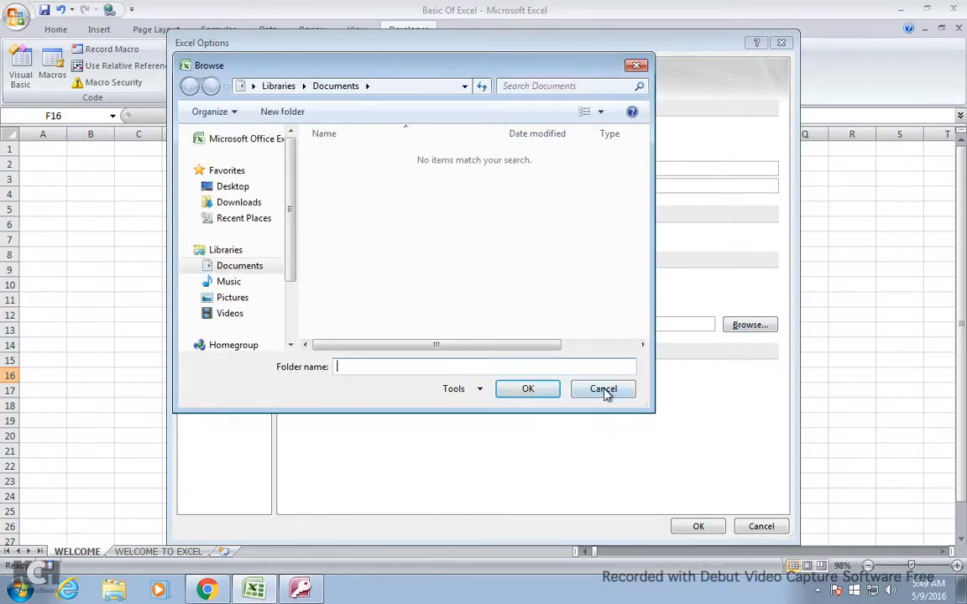
{"action": "left_click", "coordinate": [605, 390]}
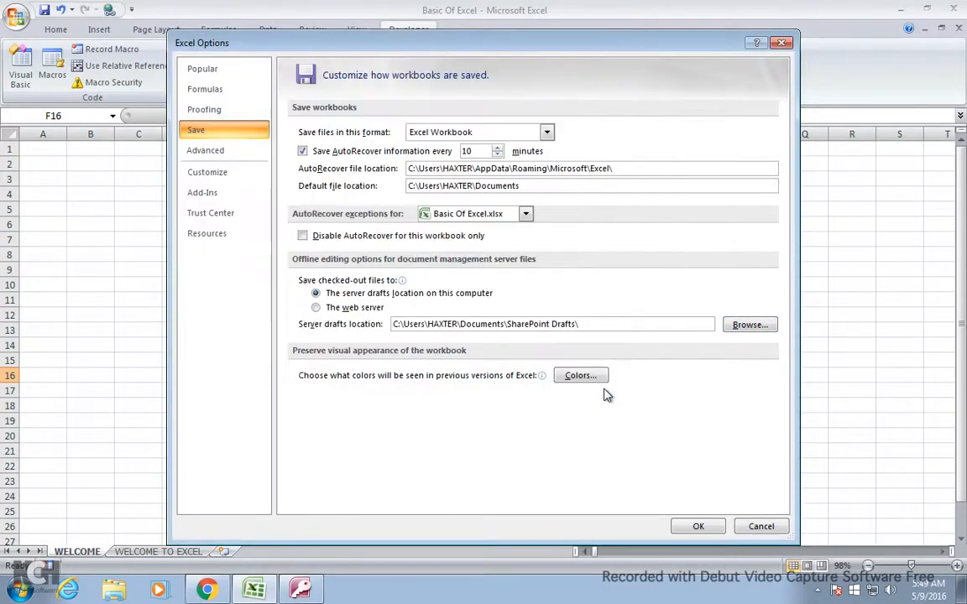
- Look over the advanced options from editing through the workbook and worksheet display settings
{"action": "left_click", "coordinate": [223, 152]}
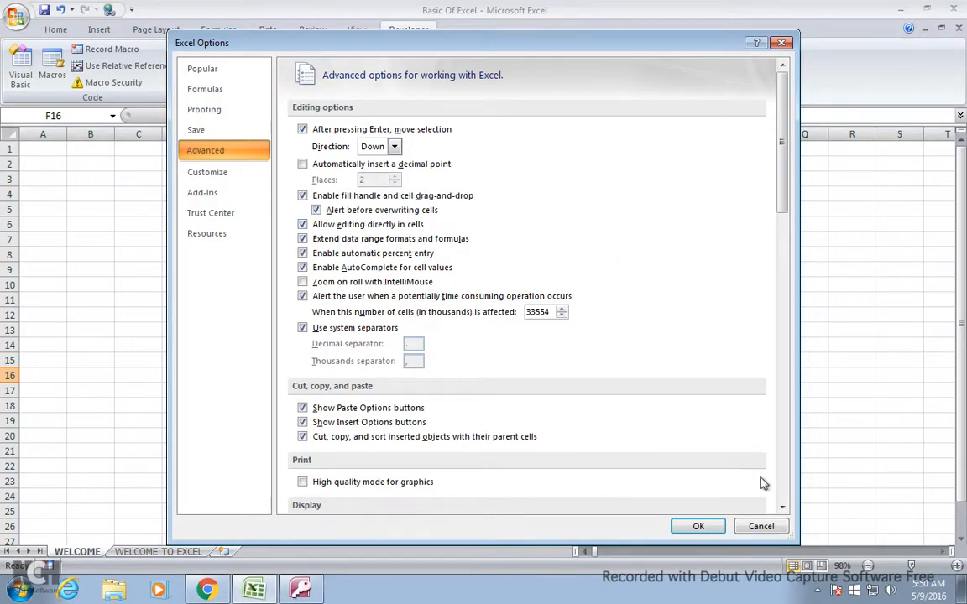
{"action": "left_click", "coordinate": [782, 508]}
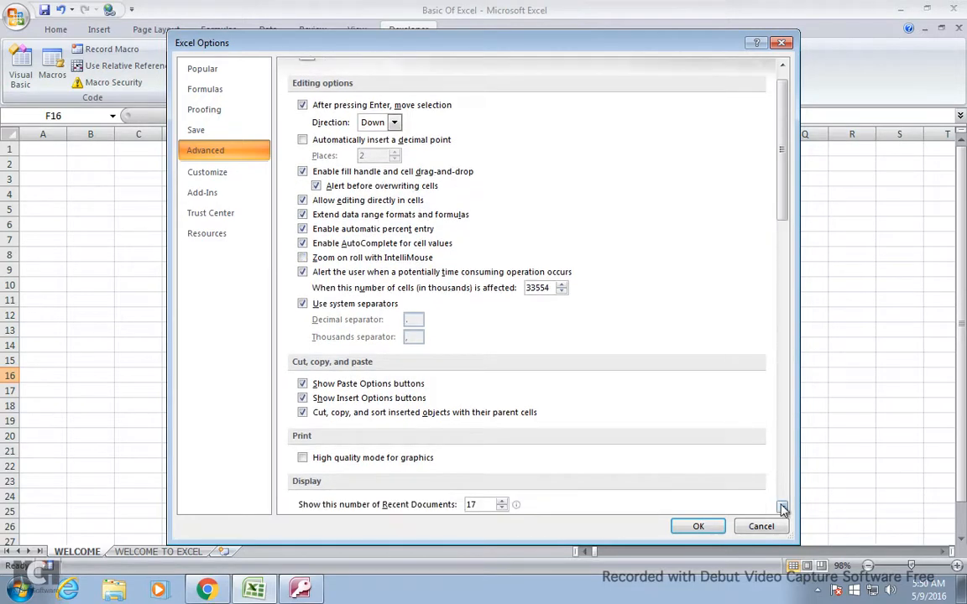
{"action": "left_click_drag", "start_coordinate": [782, 508], "coordinate": [782, 508]}
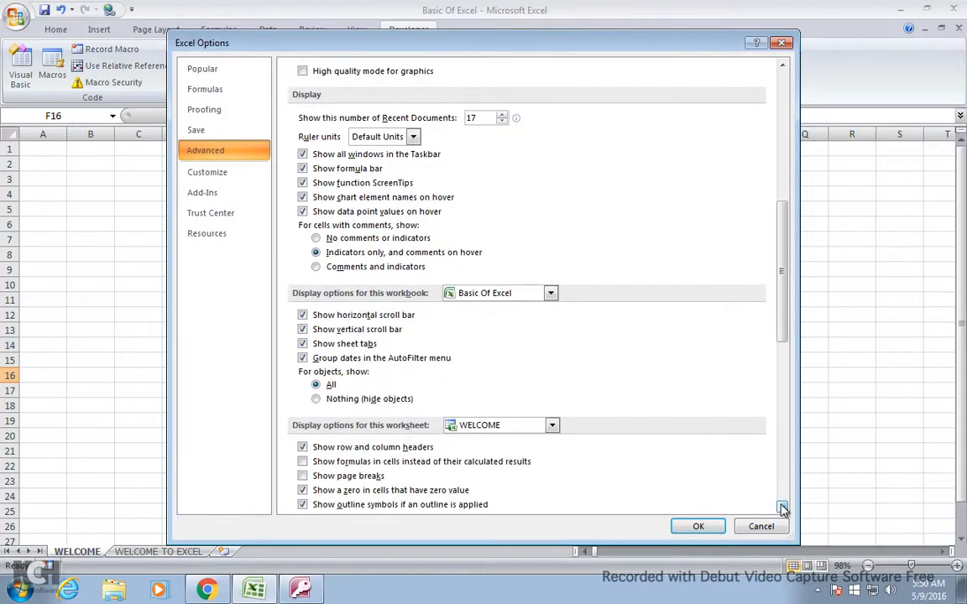
- Replace the Insert Hyperlink command with Open on the Quick Access Toolbar for all documents
{"action": "left_click", "coordinate": [233, 184]}
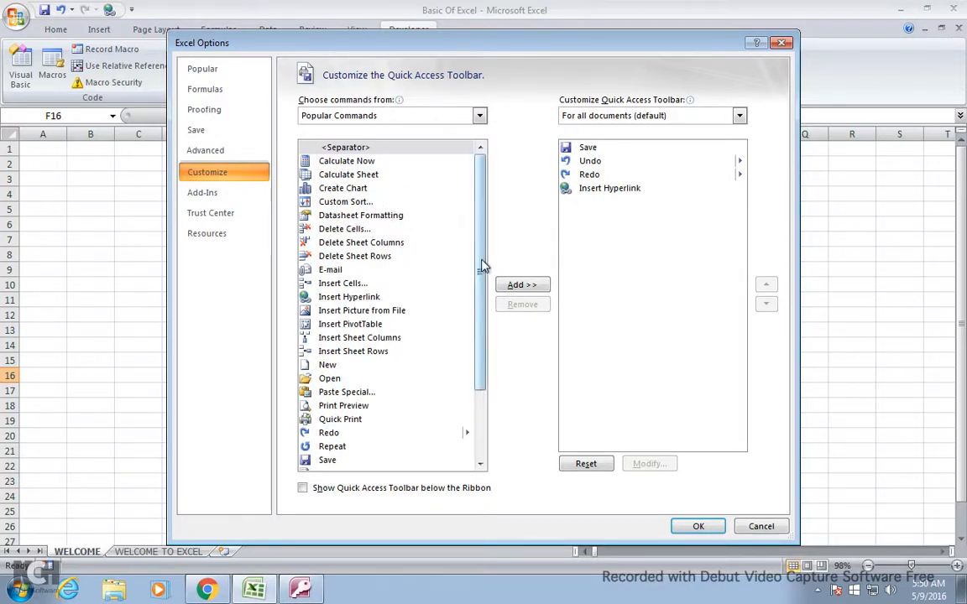
{"action": "left_click", "coordinate": [480, 464]}
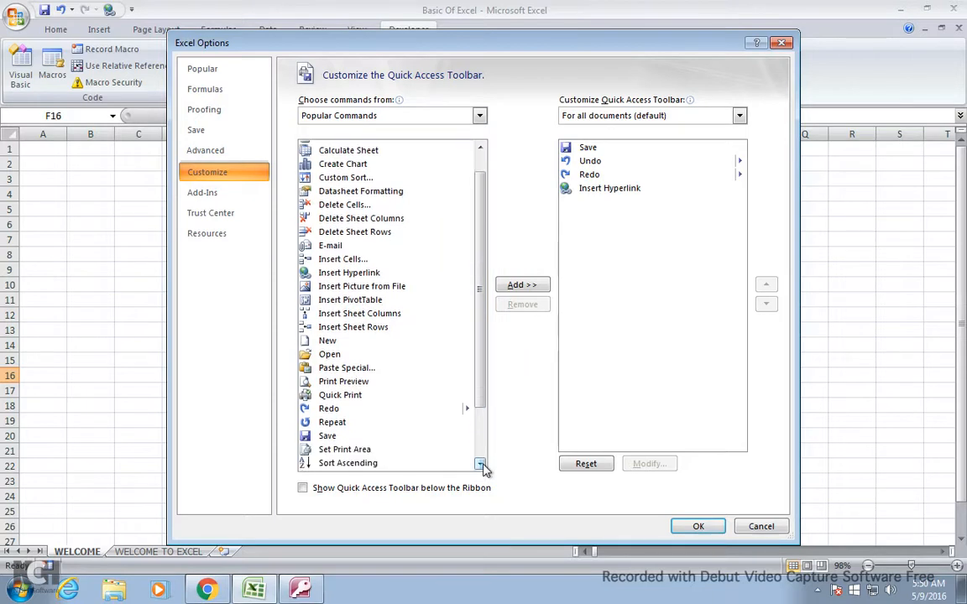
{"action": "left_click", "coordinate": [350, 277]}
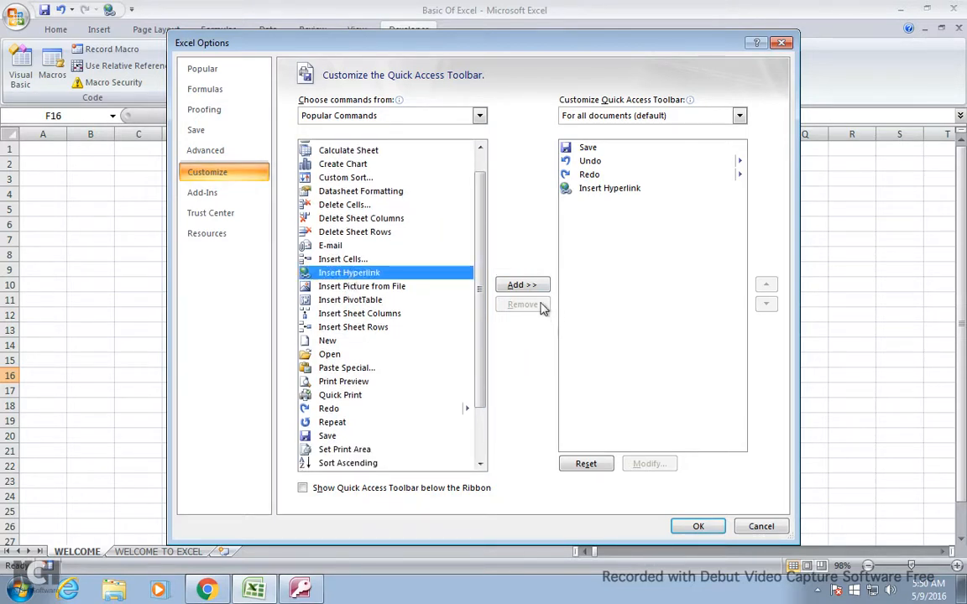
{"action": "left_click", "coordinate": [596, 193]}
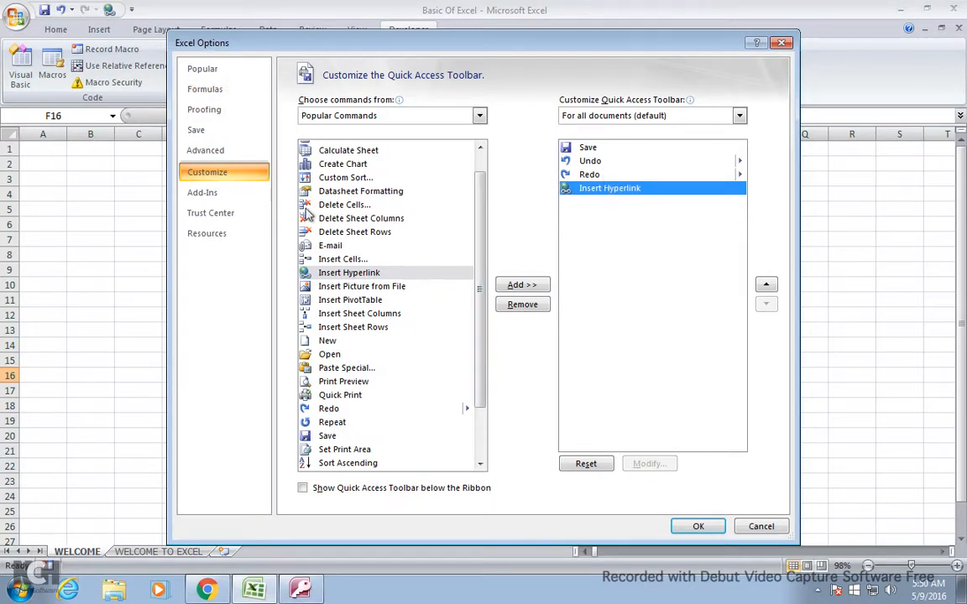
{"action": "left_click", "coordinate": [520, 304]}
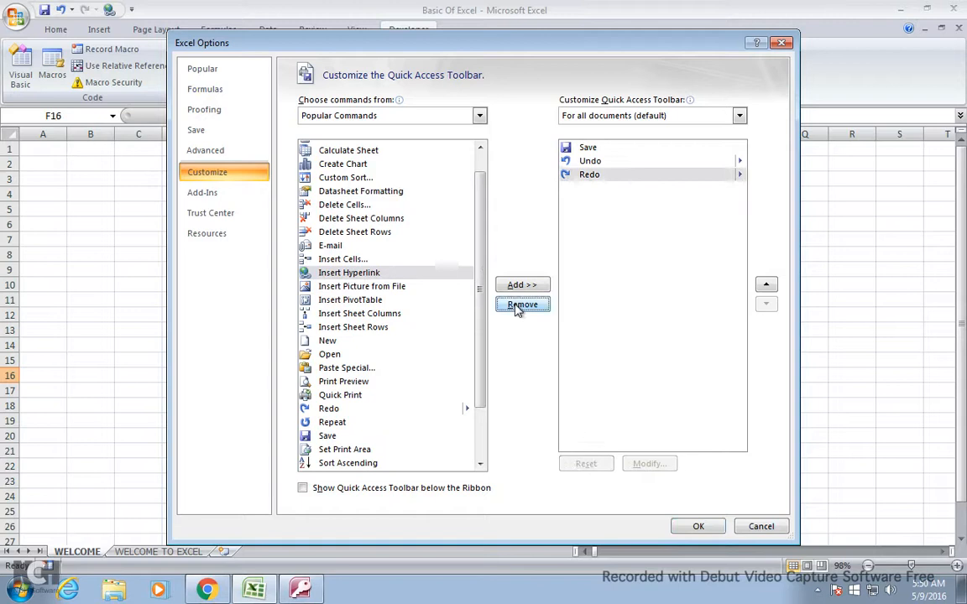
{"action": "left_click", "coordinate": [331, 354]}
{"action": "left_click", "coordinate": [522, 286]}
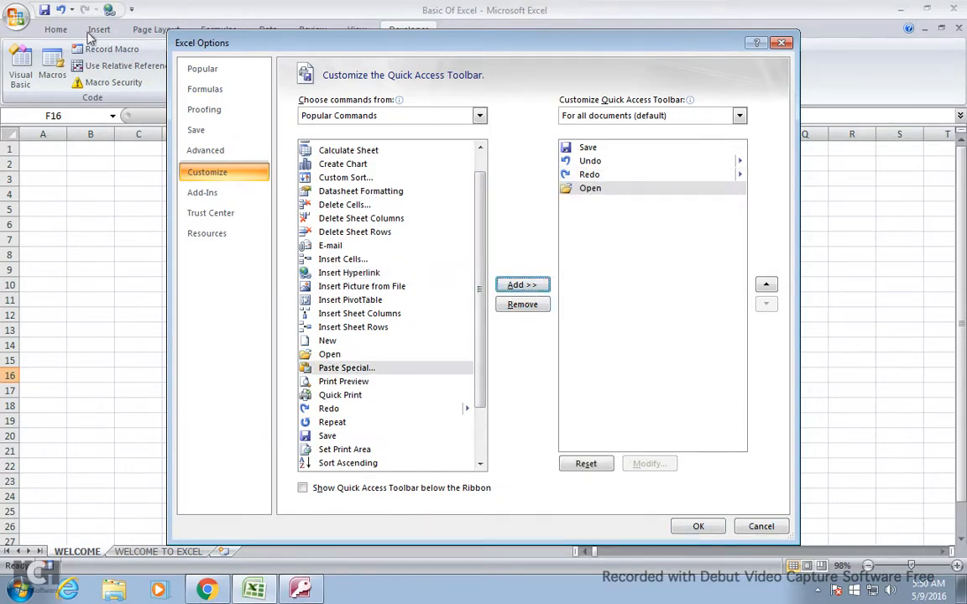
{"action": "left_click", "coordinate": [697, 527]}
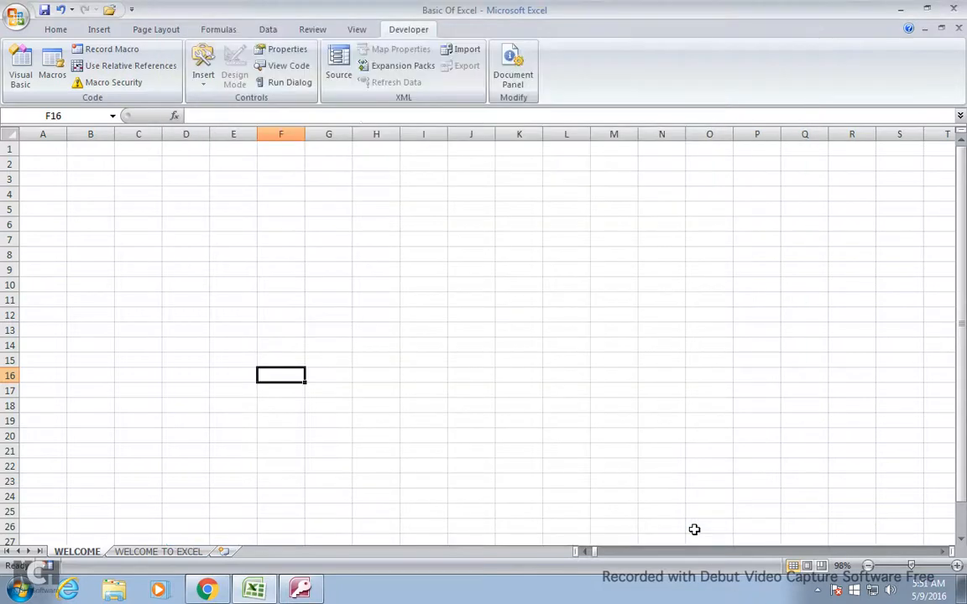
- Remove the Open command from the Quick Access Toolbar through Excel Options
{"action": "left_click", "coordinate": [16, 17]}
{"action": "left_click", "coordinate": [225, 348]}
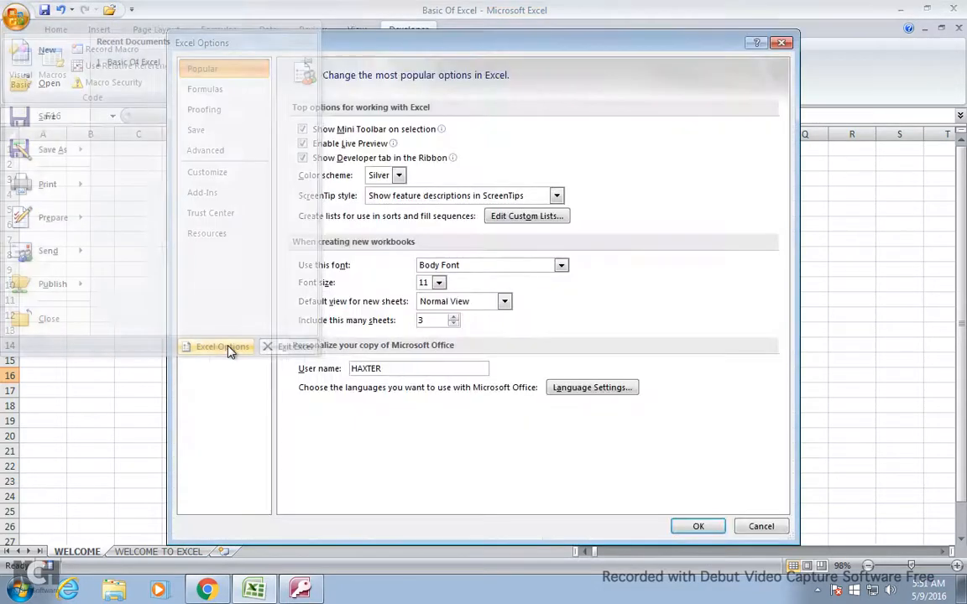
{"action": "left_click", "coordinate": [228, 178]}
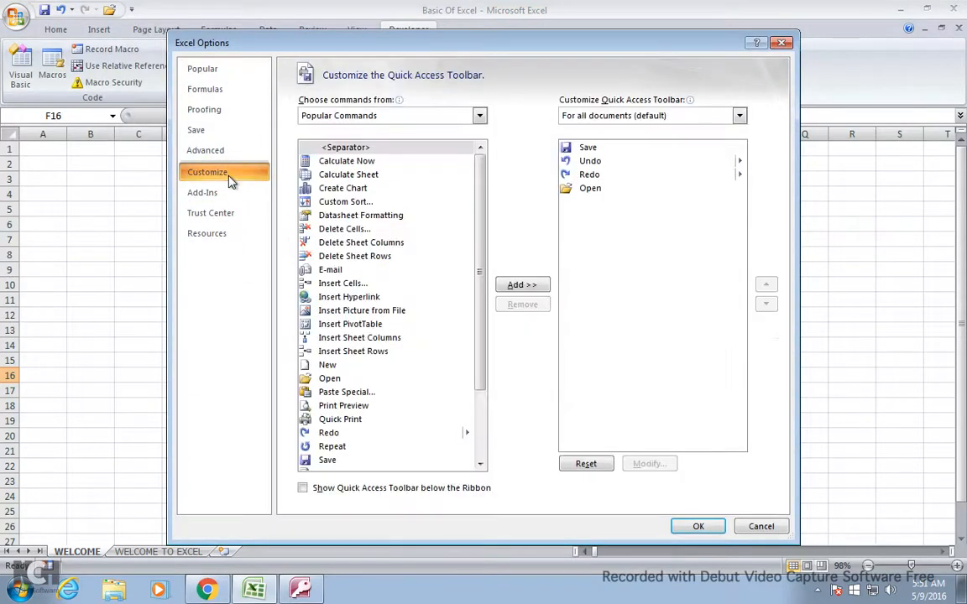
{"action": "left_click", "coordinate": [594, 198]}
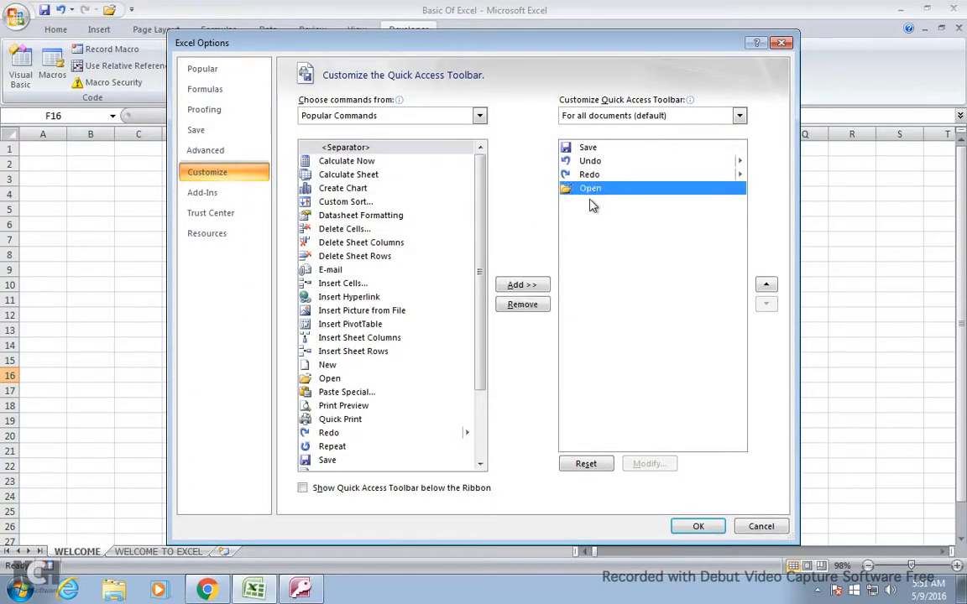
{"action": "left_click", "coordinate": [524, 304]}
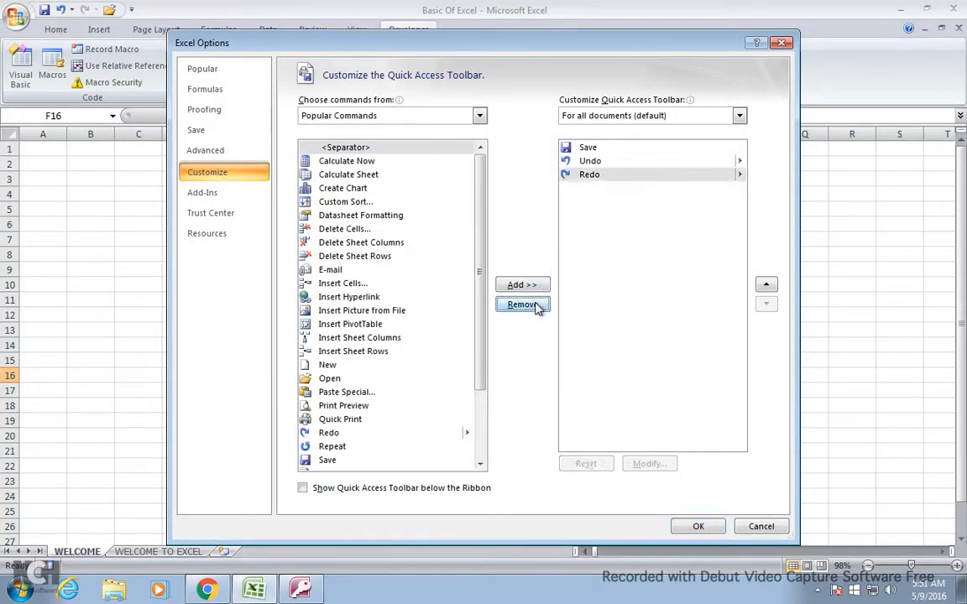
{"action": "left_click", "coordinate": [693, 527]}
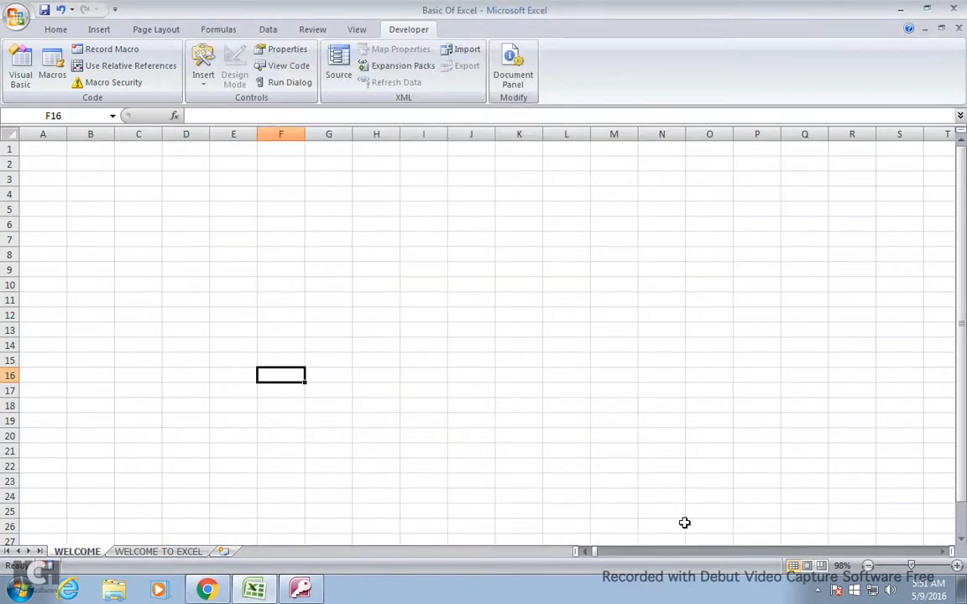
- Review the Add-Ins, Trust Center and Resources pages of Excel Options
{"action": "left_click", "coordinate": [16, 18]}
{"action": "left_click", "coordinate": [206, 345]}
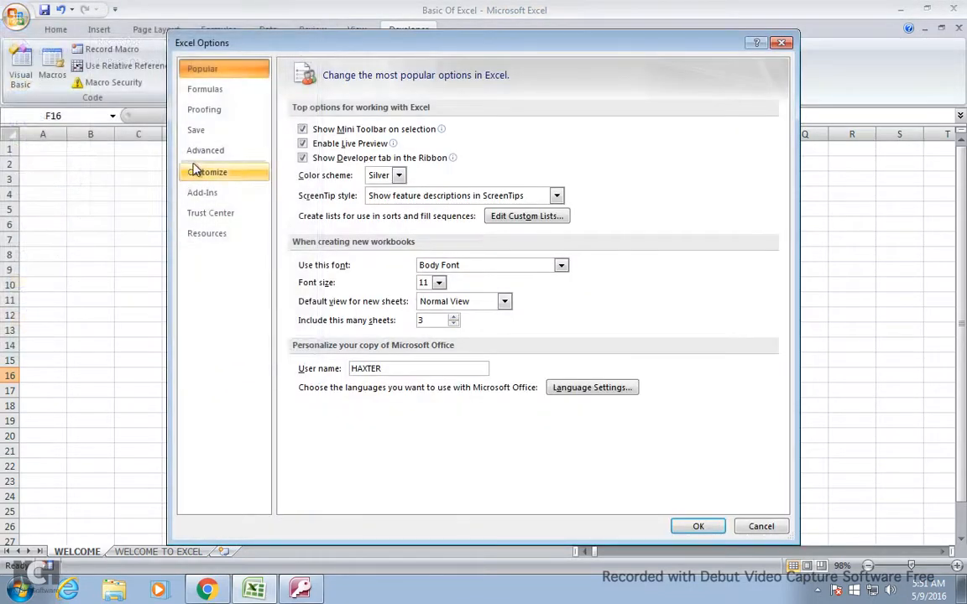
{"action": "left_click", "coordinate": [224, 194]}
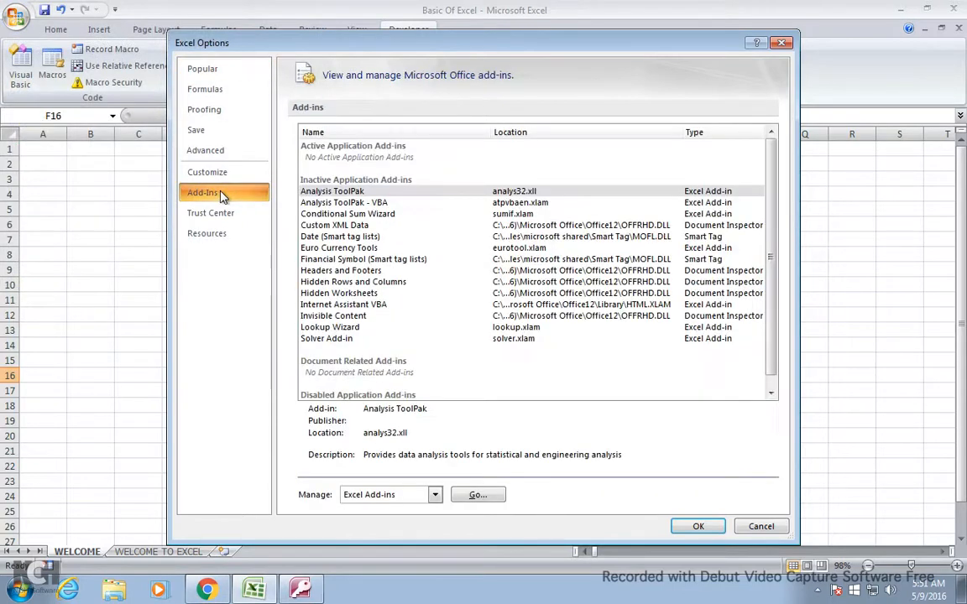
{"action": "left_click", "coordinate": [236, 214]}
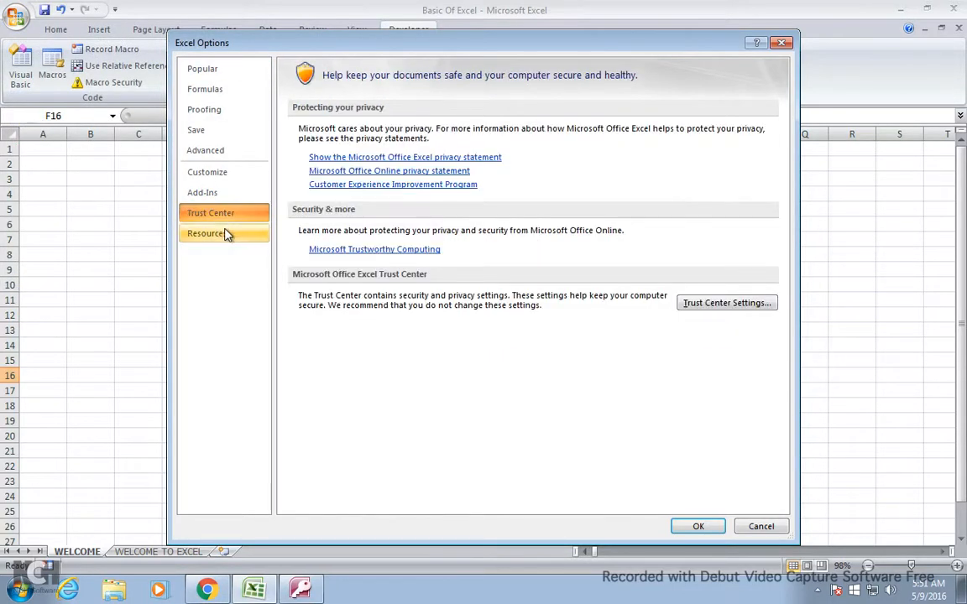
{"action": "left_click", "coordinate": [226, 232]}
{"action": "left_click", "coordinate": [227, 213]}
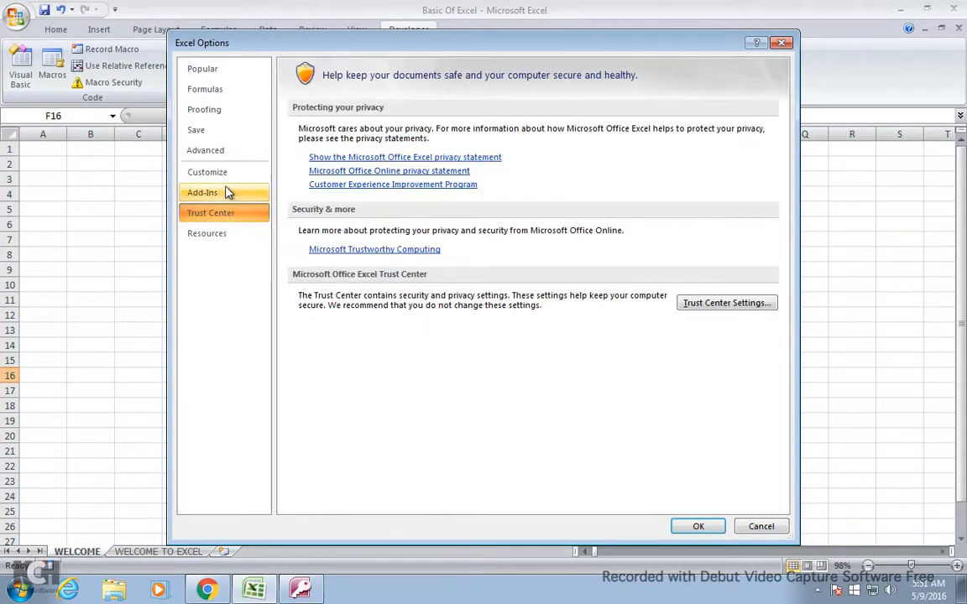
- Look over the Trust Center, Resources and Customize pages of Excel Options again, and close the dialog without changes
{"action": "left_click", "coordinate": [226, 192]}
{"action": "left_click", "coordinate": [232, 215]}
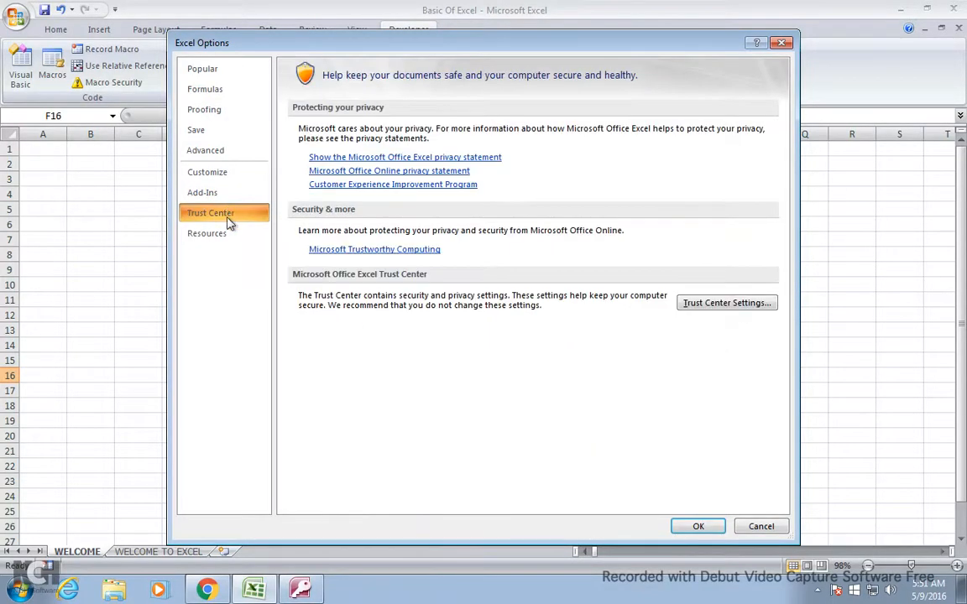
{"action": "left_click", "coordinate": [228, 232]}
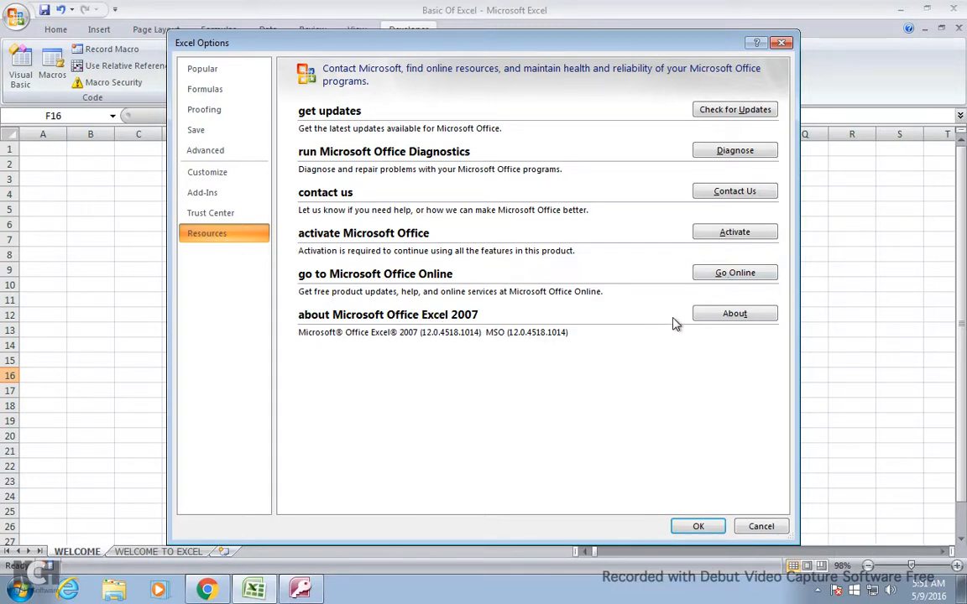
{"action": "left_click", "coordinate": [250, 212]}
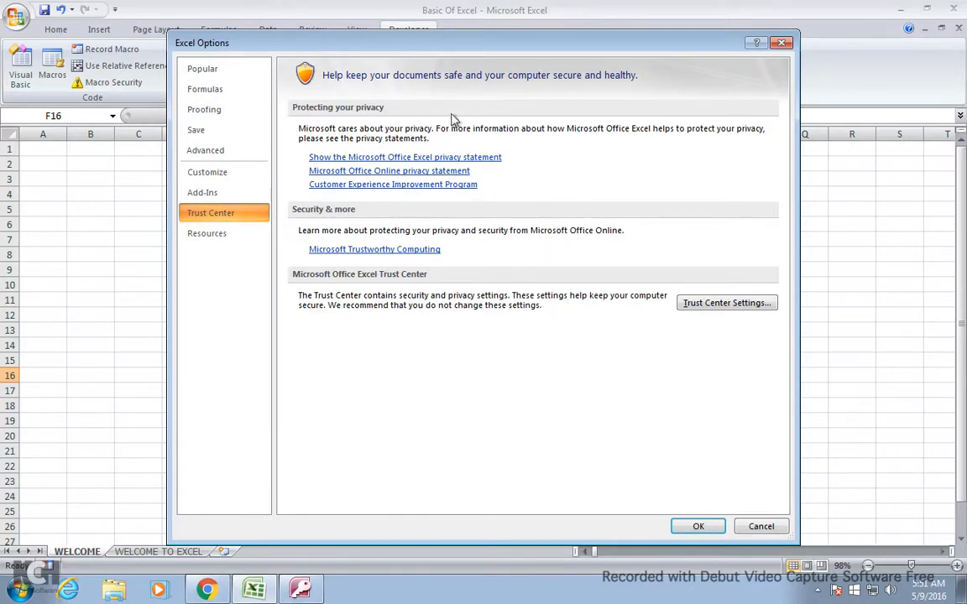
{"action": "left_click", "coordinate": [253, 182]}
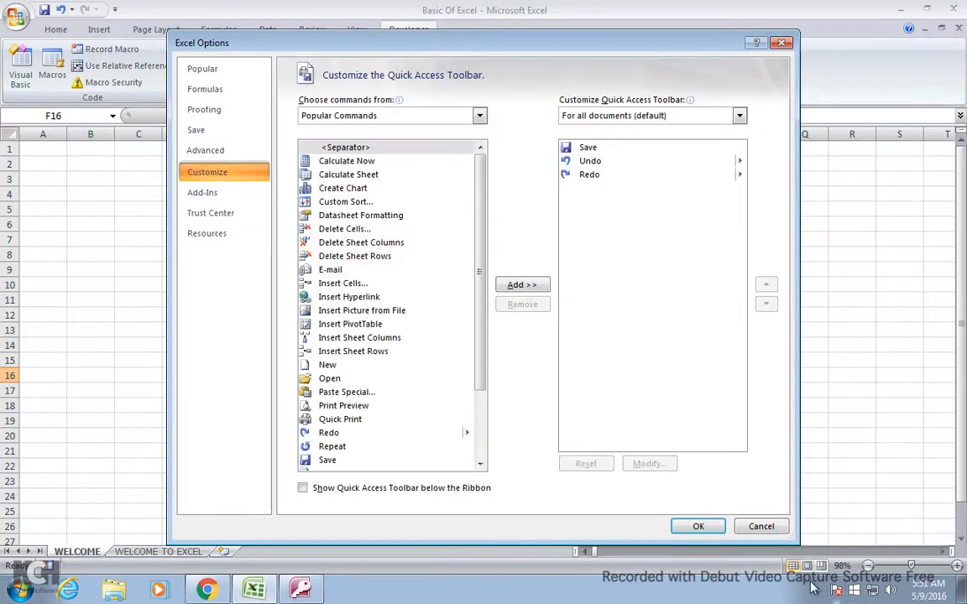
{"action": "left_click", "coordinate": [755, 526]}
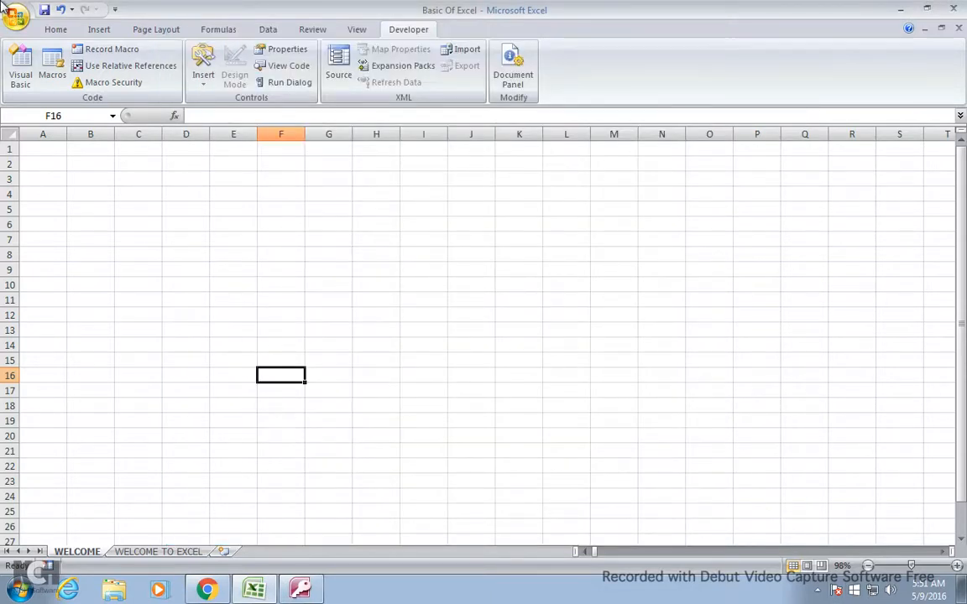
- Enter the title "Budget" in cell A2 of the WELCOME sheet
{"action": "left_click", "coordinate": [66, 32]}
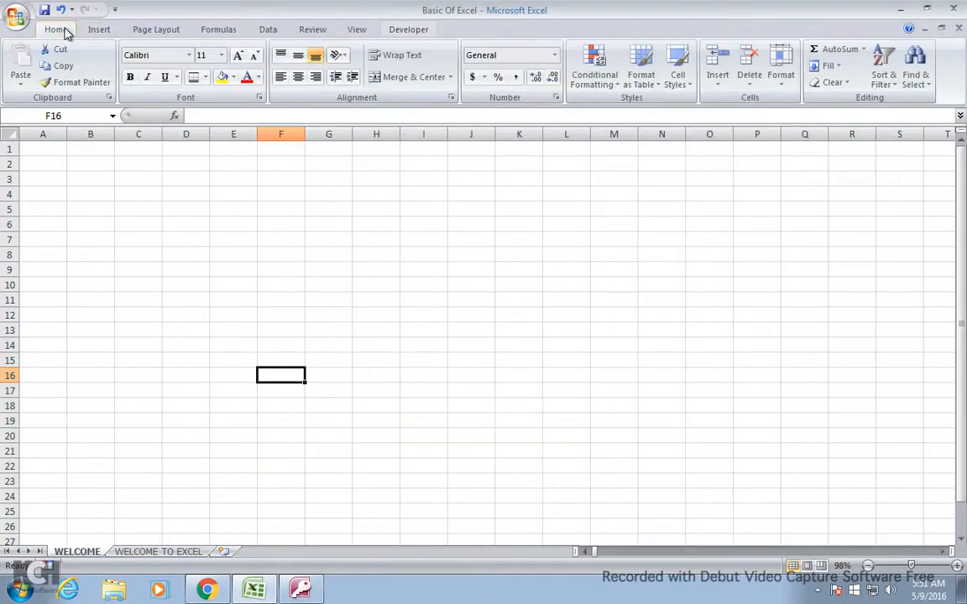
{"action": "left_click", "coordinate": [53, 146]}
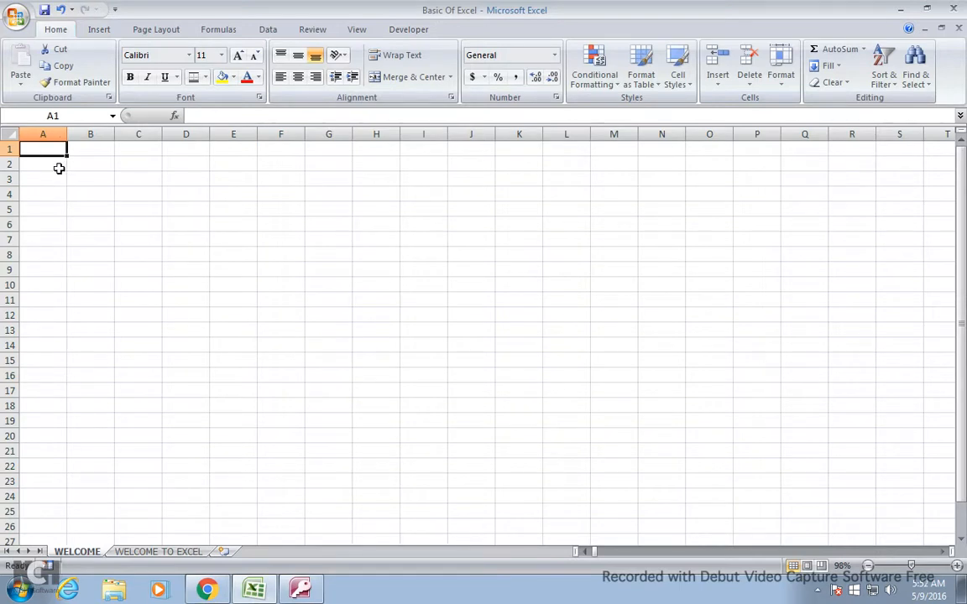
{"action": "left_click", "coordinate": [59, 169]}
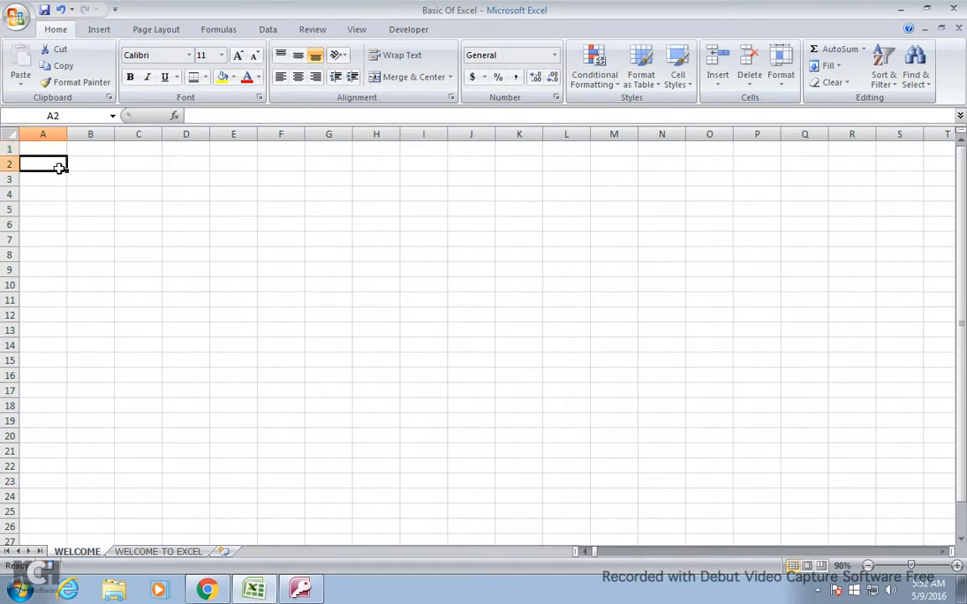
{"action": "type", "text": "B"}
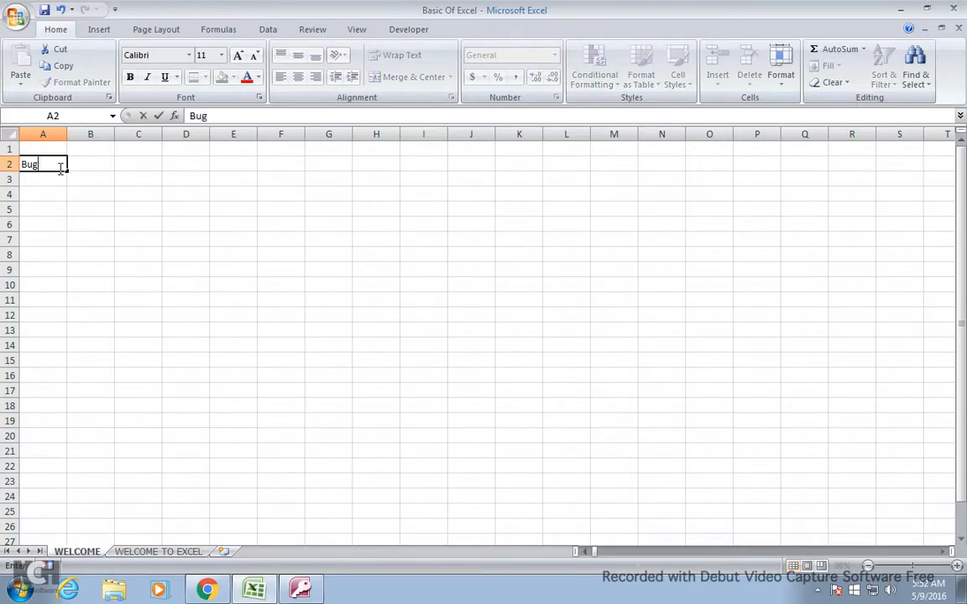
{"action": "type", "text": "udget"}
{"action": "type", "text": "Of"}
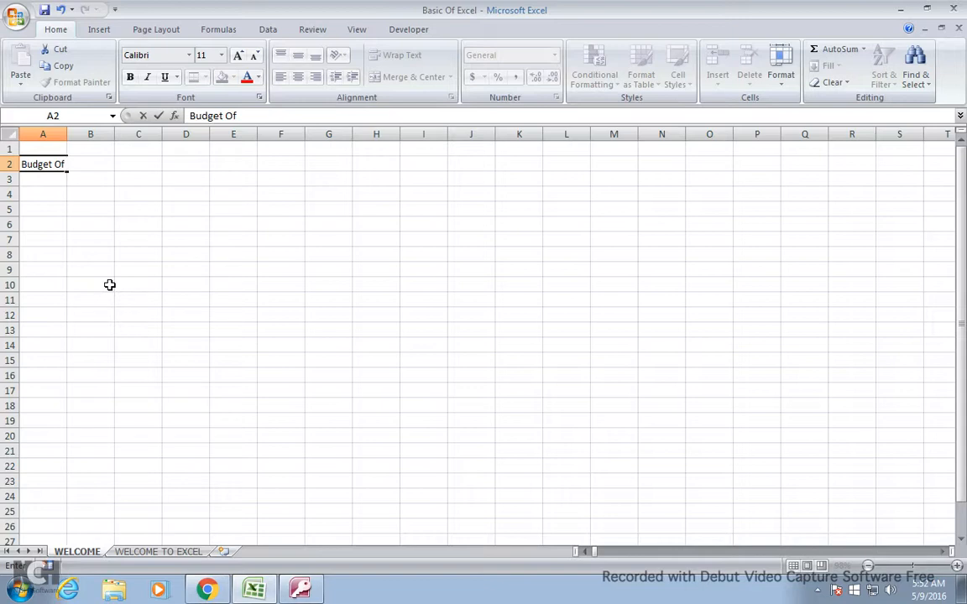
{"action": "key", "text": "BackSpace"}
{"action": "key", "text": "BackSpace"}
{"action": "key", "text": "Return"}
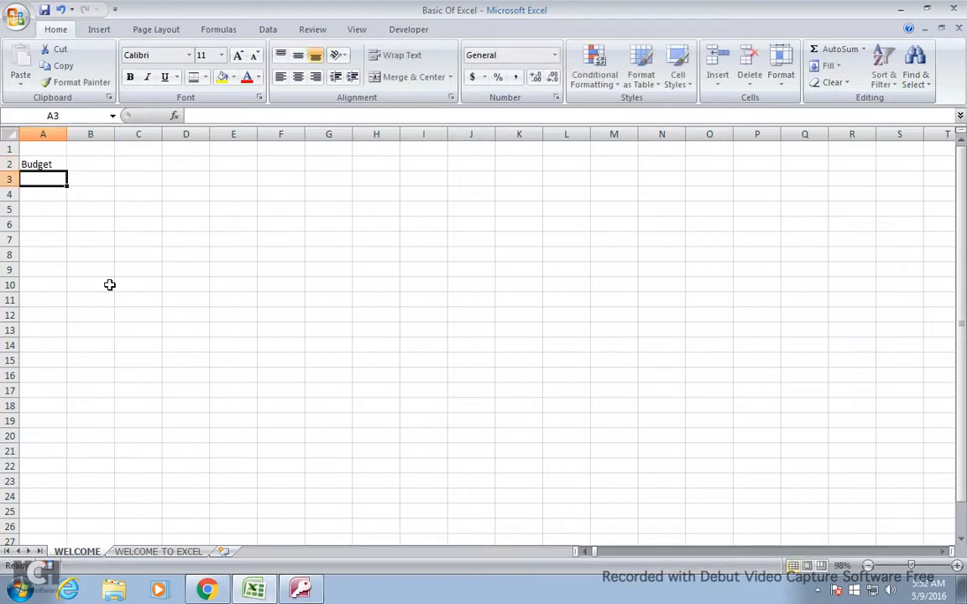
- Merge and center the Budget title across cells A2:B2
{"action": "key", "text": "Up"}
{"action": "key", "text": "shift+Right"}
{"action": "key", "text": "shift+Right"}
{"action": "key", "text": "shift+Left"}
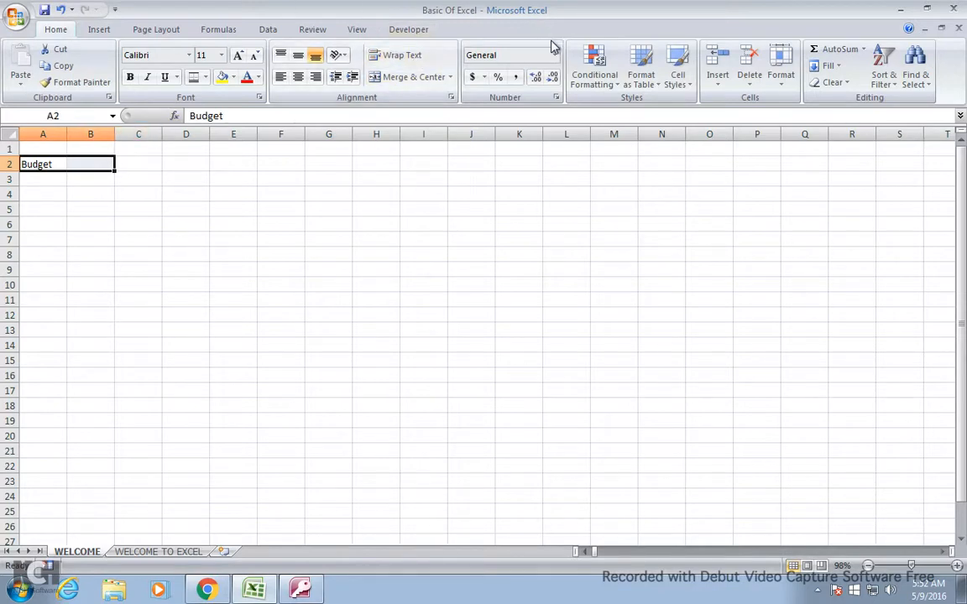
{"action": "left_click", "coordinate": [422, 77]}
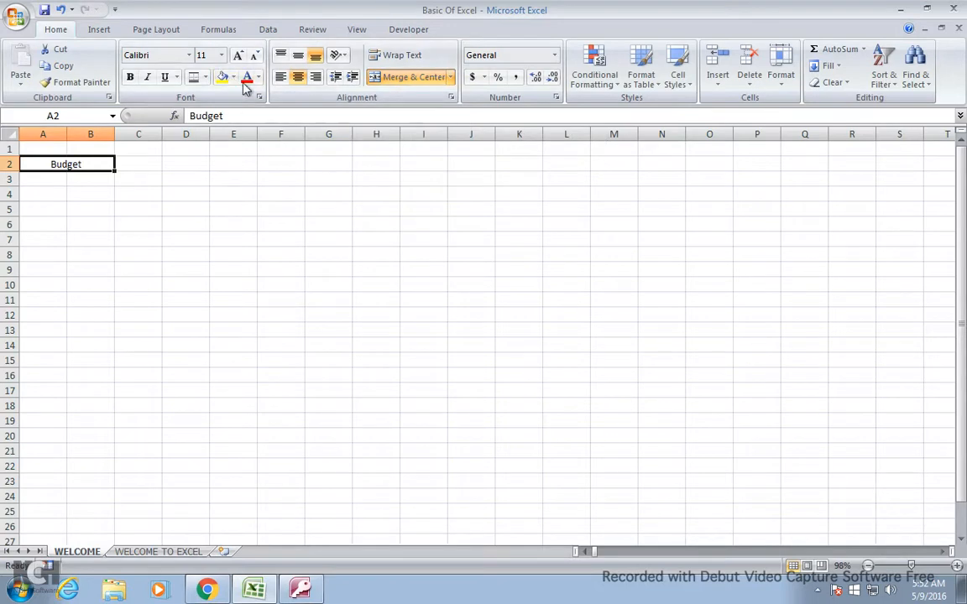
- Make the Budget title bold, italic and underlined
{"action": "left_click", "coordinate": [130, 79]}
{"action": "left_click", "coordinate": [148, 80]}
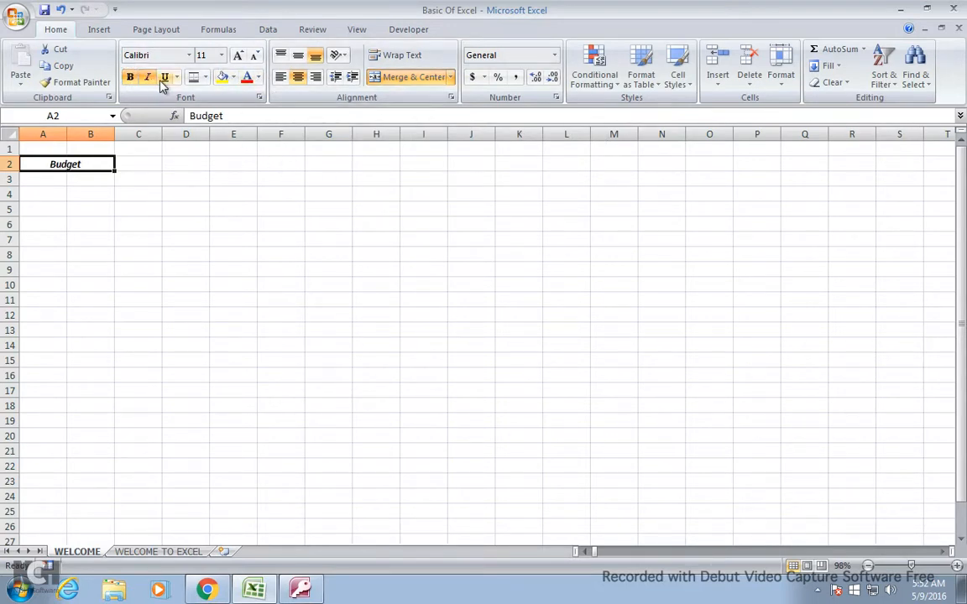
{"action": "left_click", "coordinate": [165, 84]}
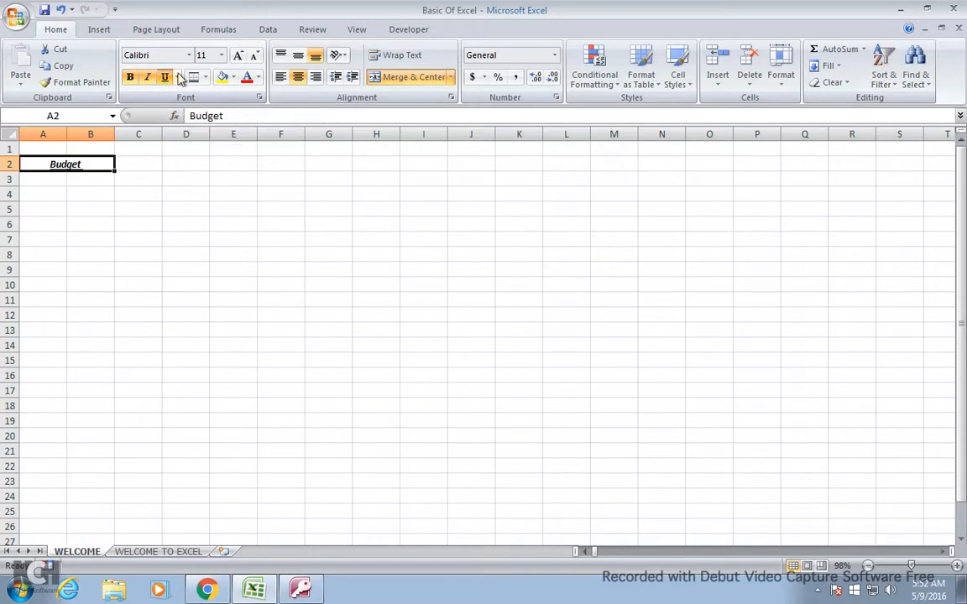
- Give the Budget title cell an orange fill and a red font color
{"action": "left_click", "coordinate": [235, 79]}
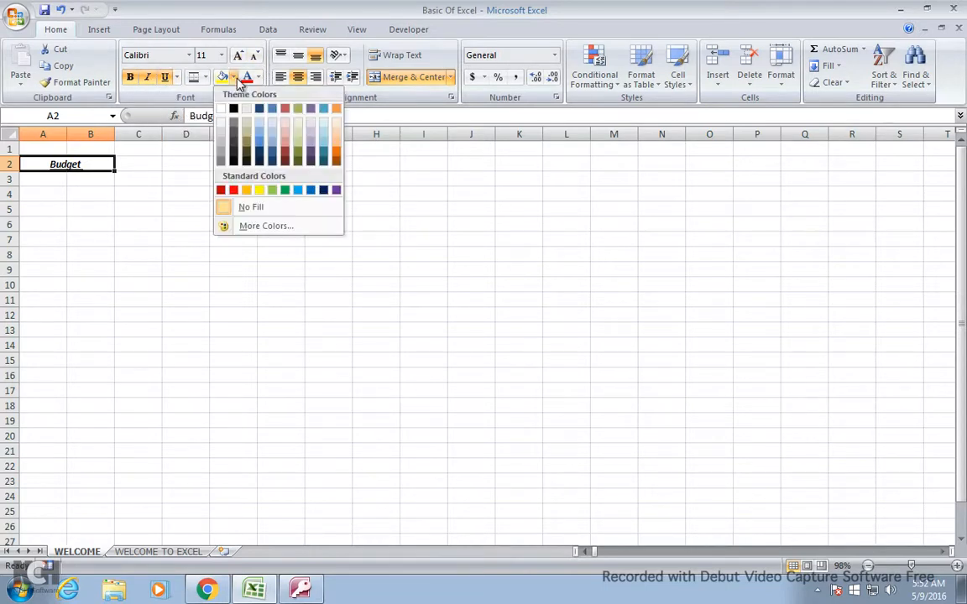
{"action": "left_click", "coordinate": [251, 191]}
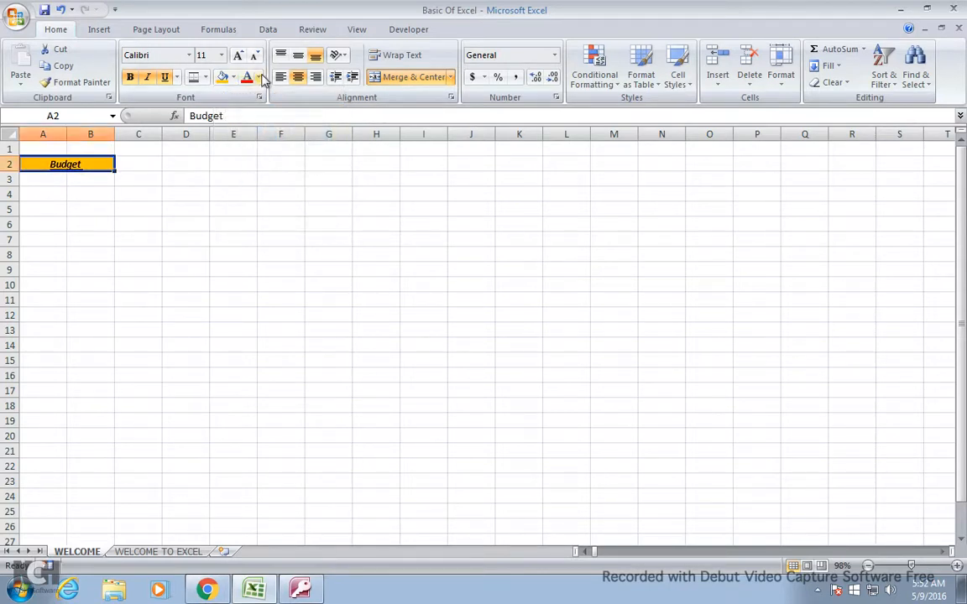
{"action": "left_click", "coordinate": [260, 77]}
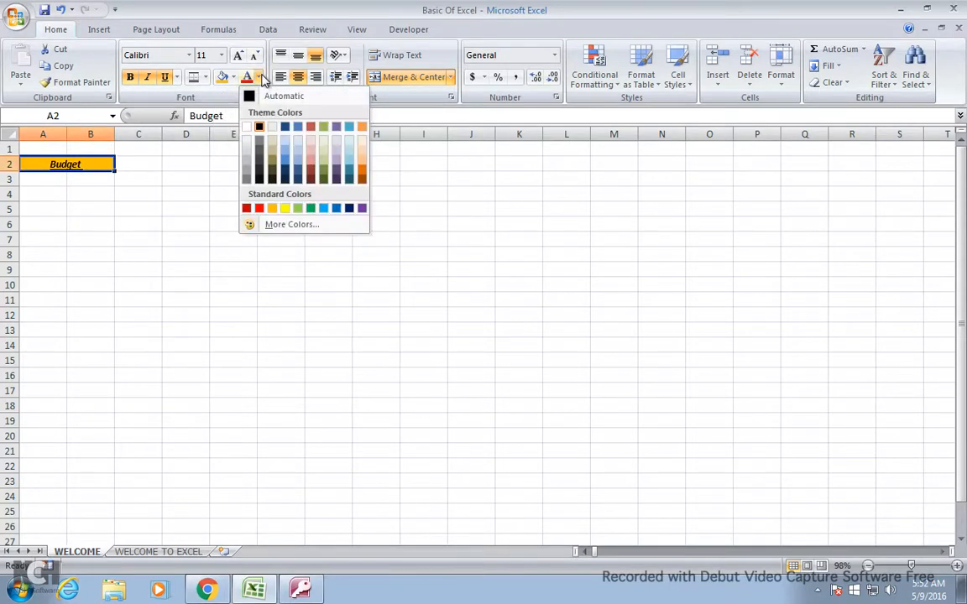
{"action": "left_click", "coordinate": [264, 208]}
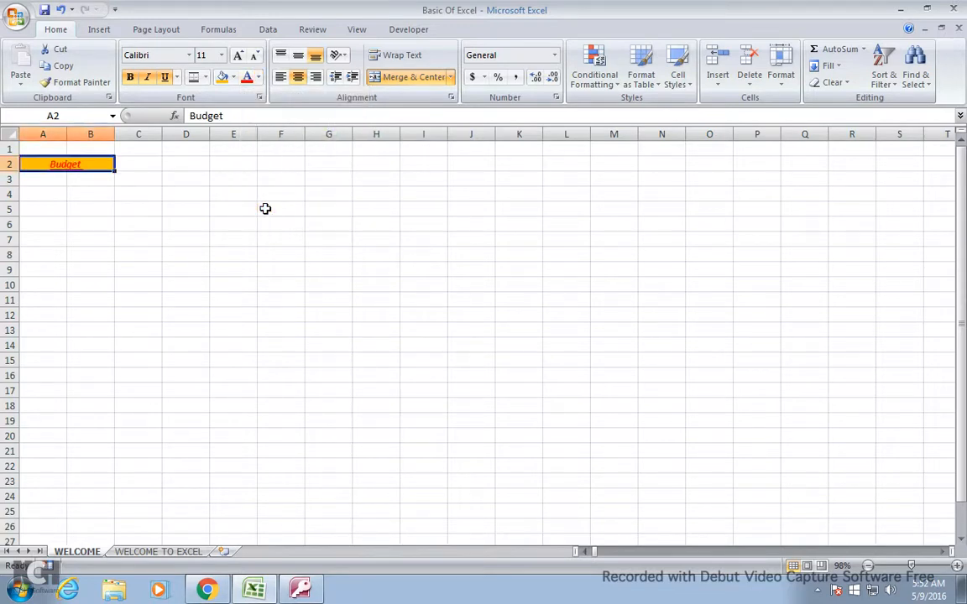
- Increase the Budget title's font size to 16 and align it to the middle and center of its cell
{"action": "left_click", "coordinate": [238, 55]}
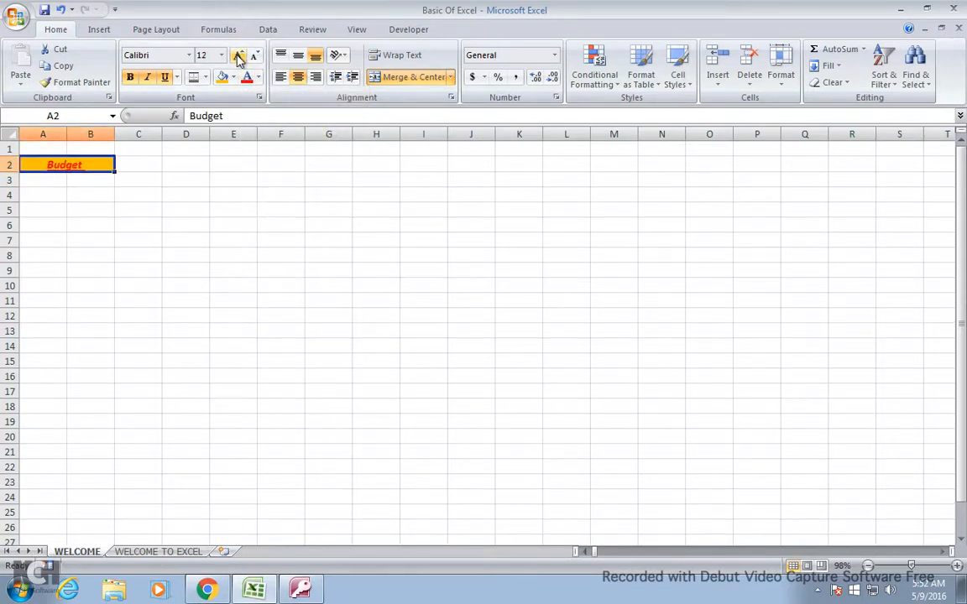
{"action": "left_click", "coordinate": [238, 56]}
{"action": "left_click", "coordinate": [238, 55]}
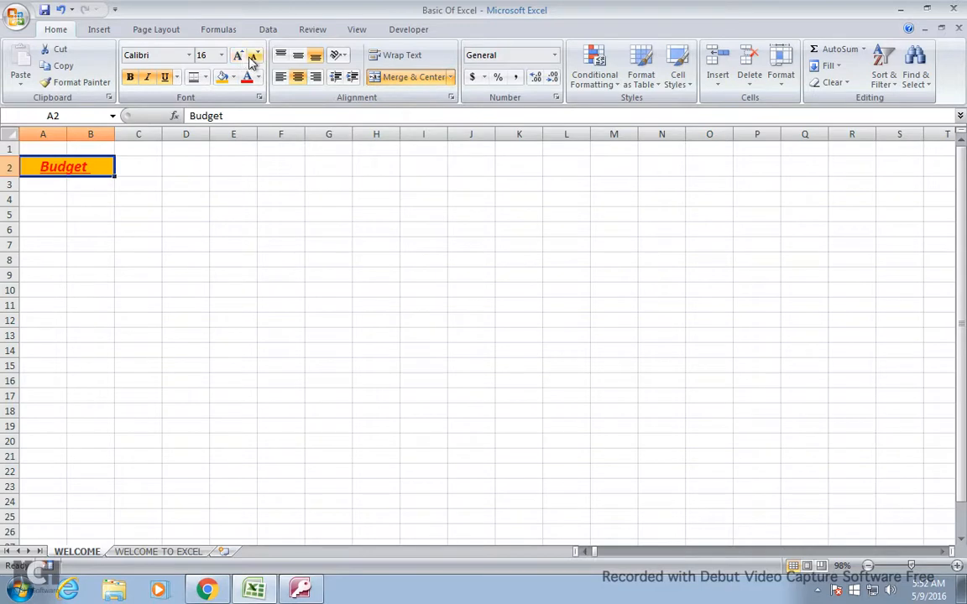
{"action": "left_click", "coordinate": [256, 56]}
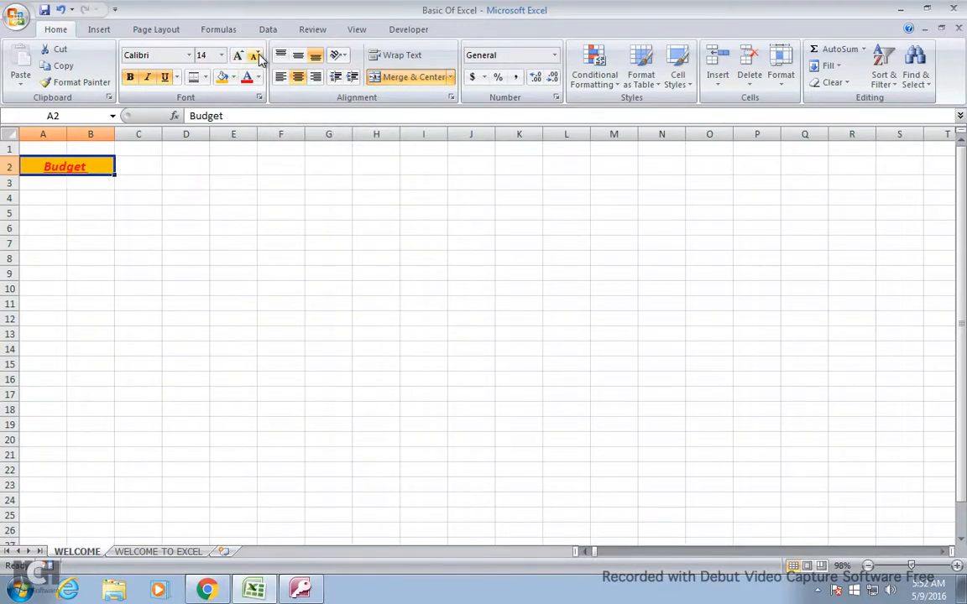
{"action": "left_click", "coordinate": [240, 56]}
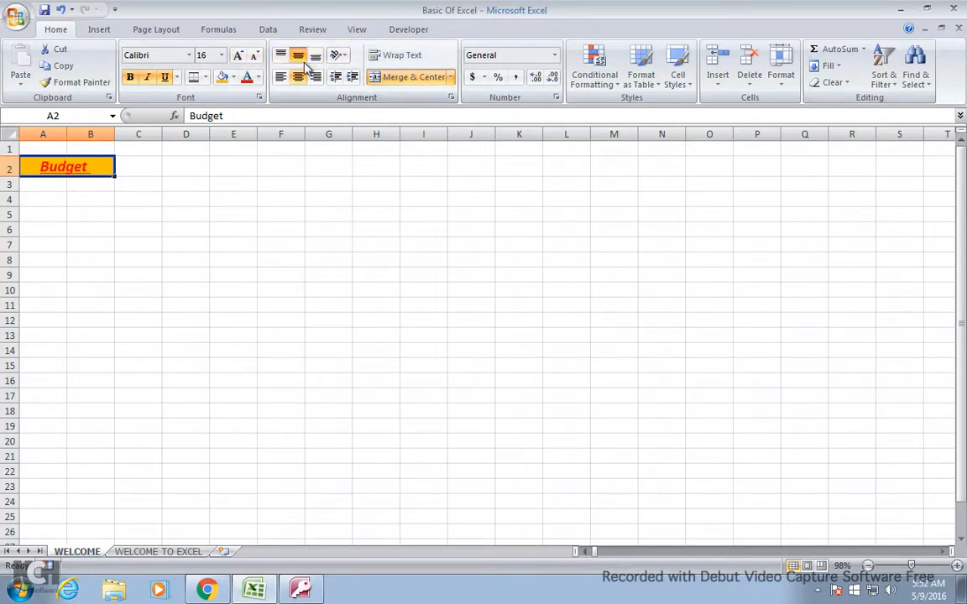
{"action": "left_click", "coordinate": [280, 76]}
{"action": "left_click", "coordinate": [299, 77]}
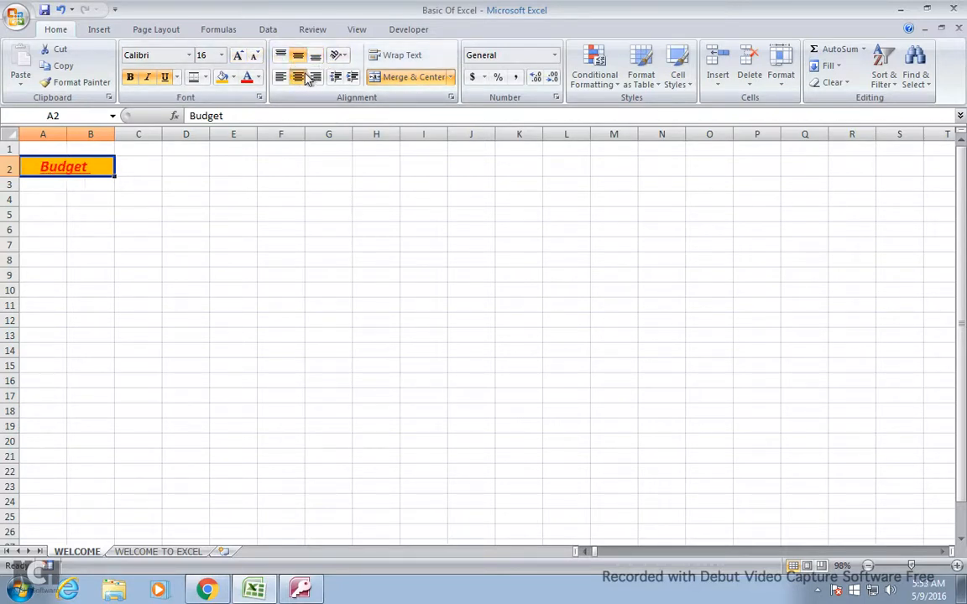
- Enter the column headings Item in cell A3 and Amount in cell B3
{"action": "left_click", "coordinate": [92, 202]}
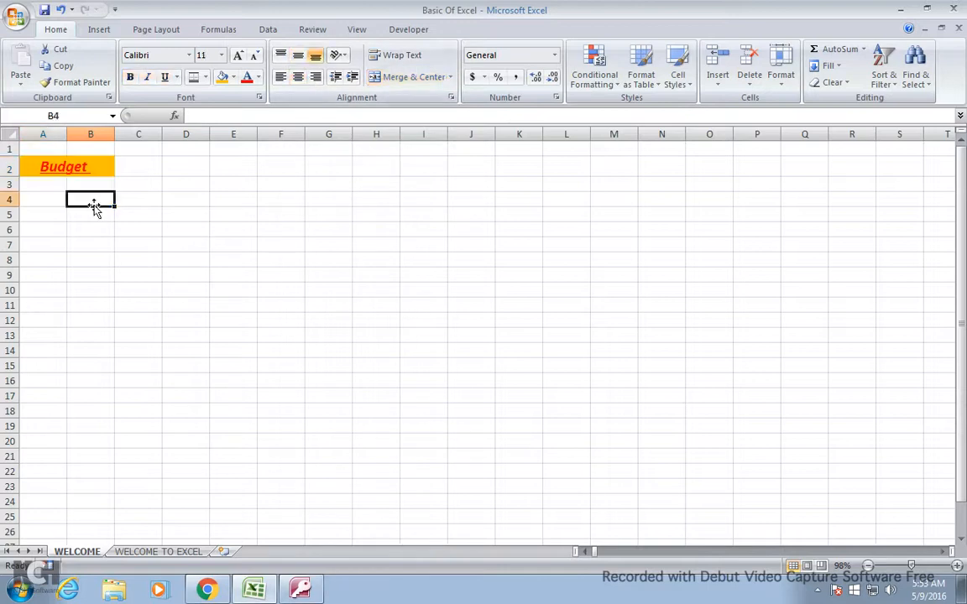
{"action": "left_click", "coordinate": [50, 185]}
{"action": "type", "text": "I"}
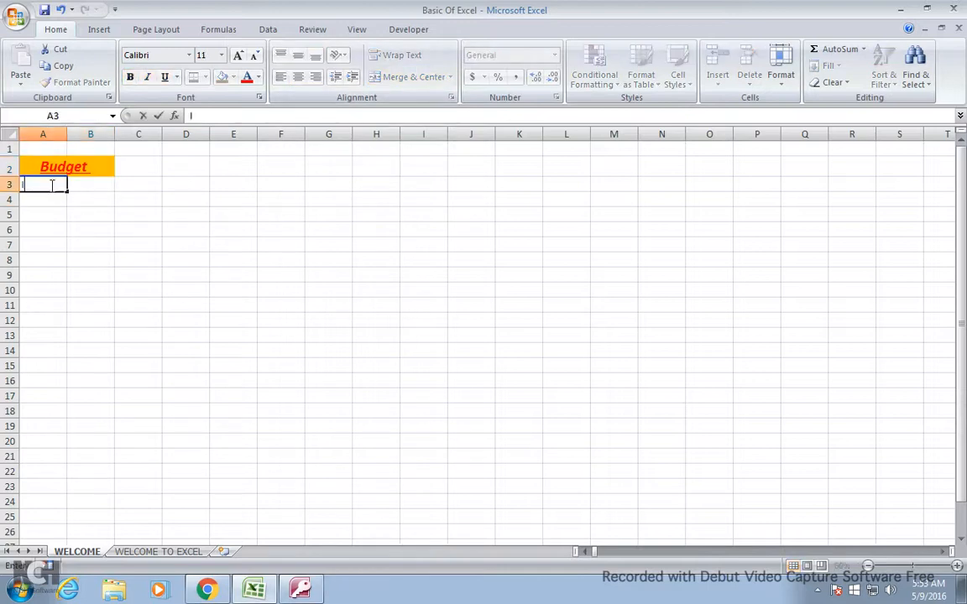
{"action": "type", "text": "tem"}
{"action": "key", "text": "Tab"}
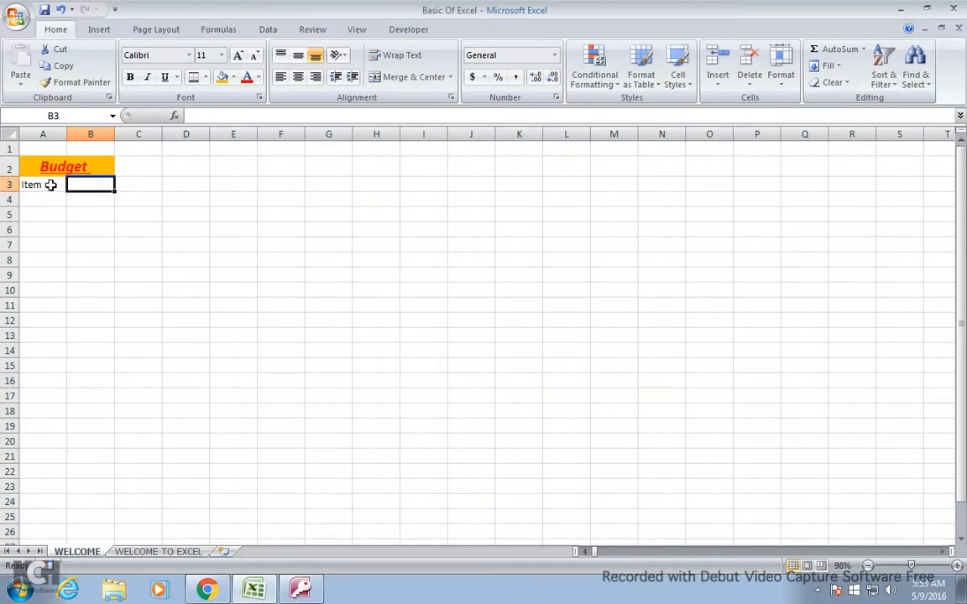
{"action": "type", "text": "Amou"}
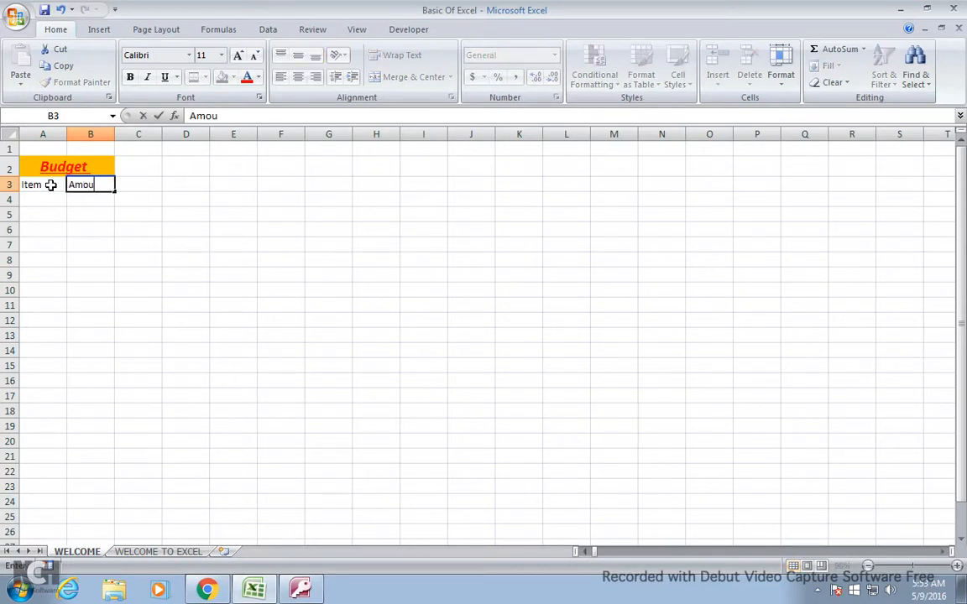
{"action": "type", "text": "nt"}
{"action": "key", "text": "Return"}
- Enter Training as the first budget item in cell A4
{"action": "left_click", "coordinate": [51, 184]}
{"action": "key", "text": "shift+Right"}
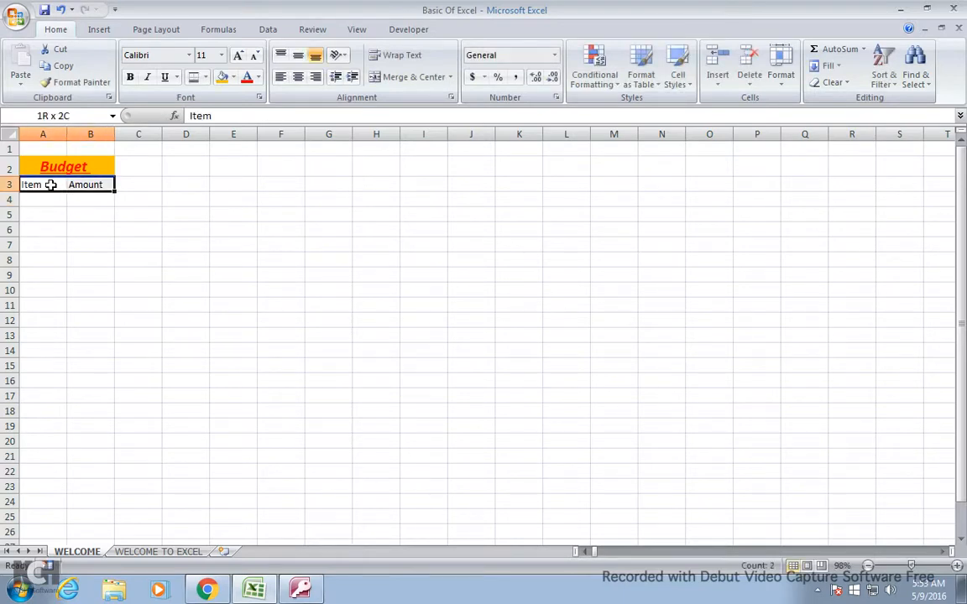
{"action": "key", "text": "Down"}
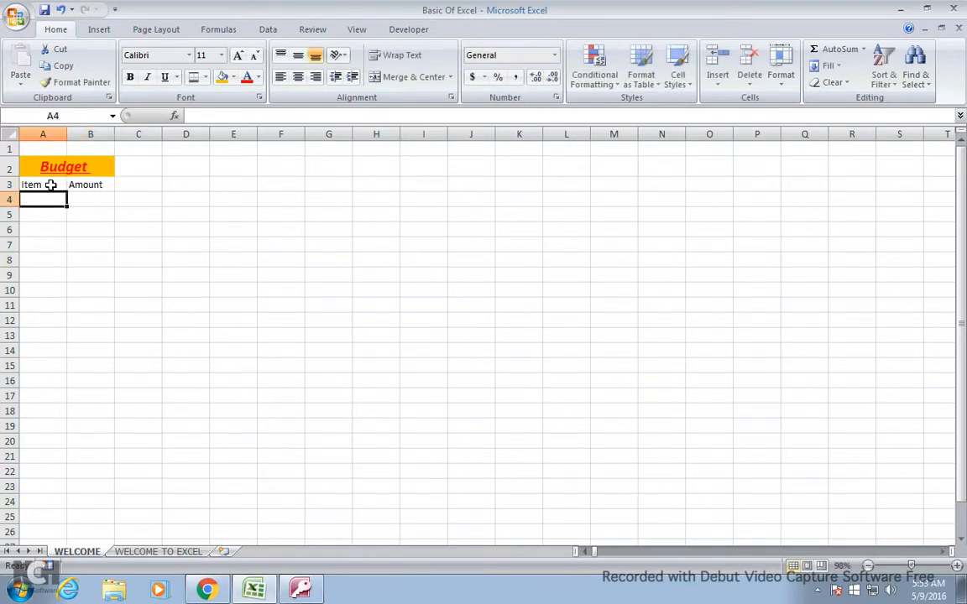
{"action": "type", "text": "Y"}
{"action": "type", "text": "Tr"}
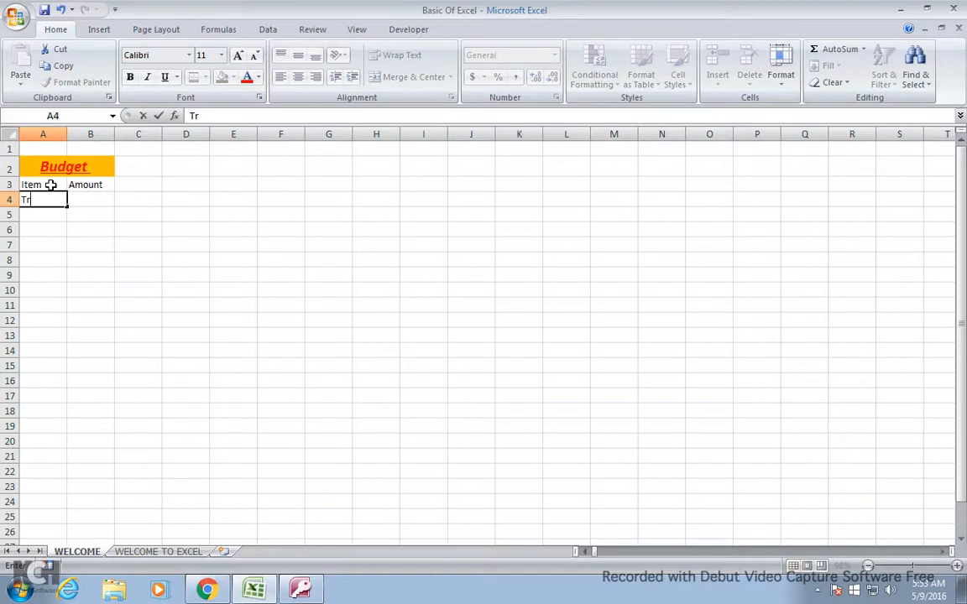
{"action": "type", "text": "aining"}
{"action": "key", "text": "Tab"}
{"action": "key", "text": "Down"}
{"action": "key", "text": "Left"}
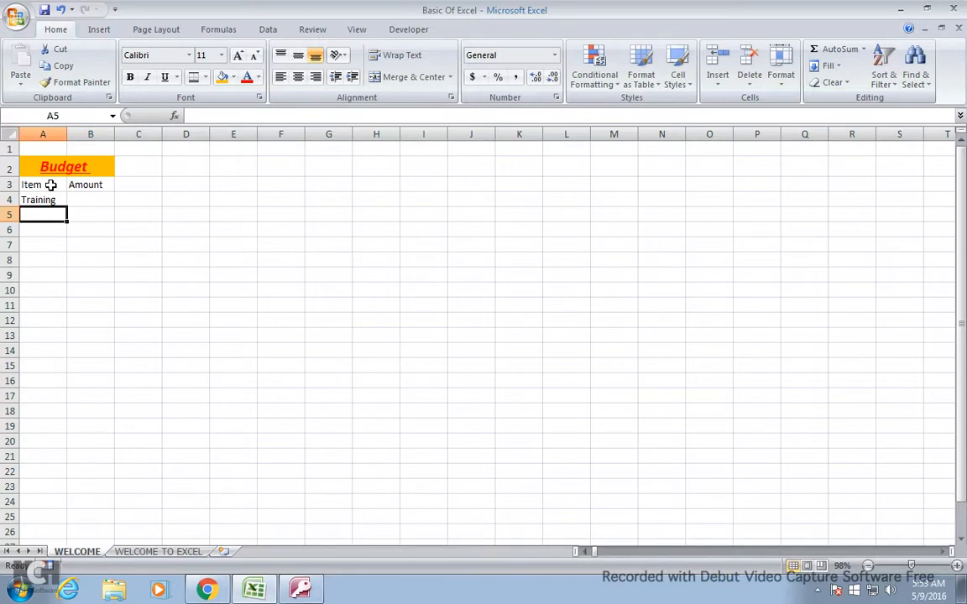
- Enter Computer in cell A5 and Electricity in cell A6 as budget items
{"action": "type", "text": "Comp"}
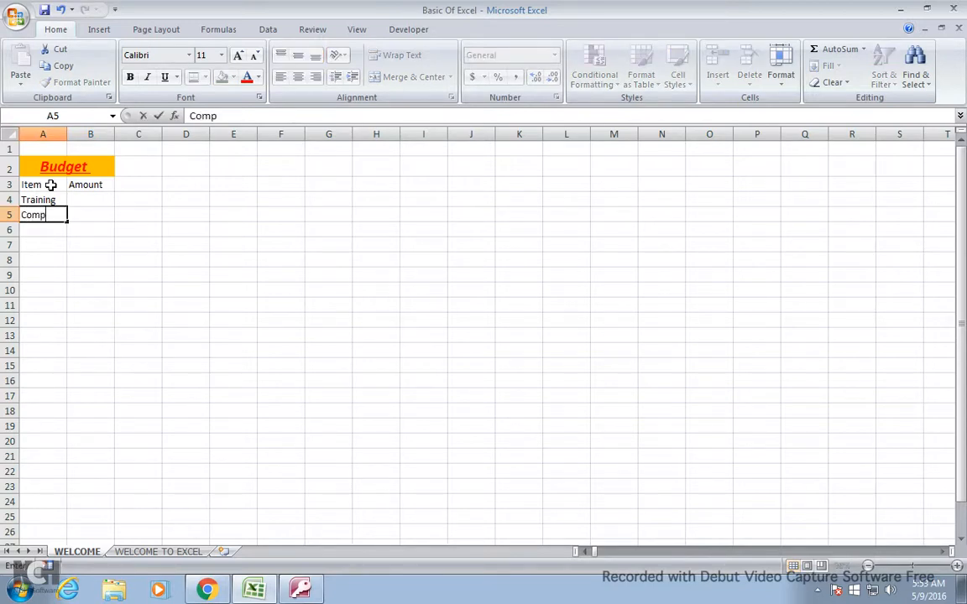
{"action": "type", "text": "uter"}
{"action": "key", "text": "Return"}
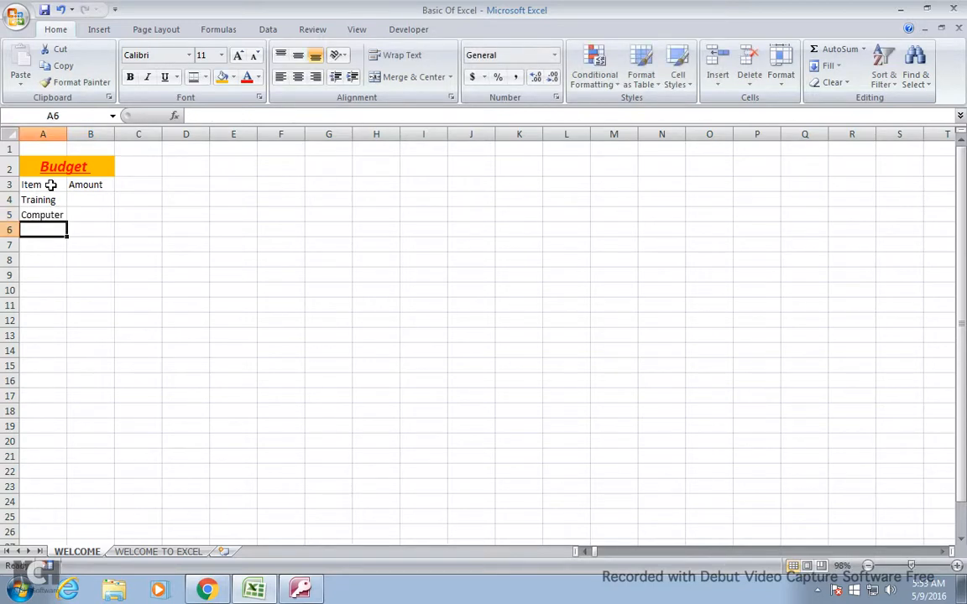
{"action": "type", "text": "Electr"}
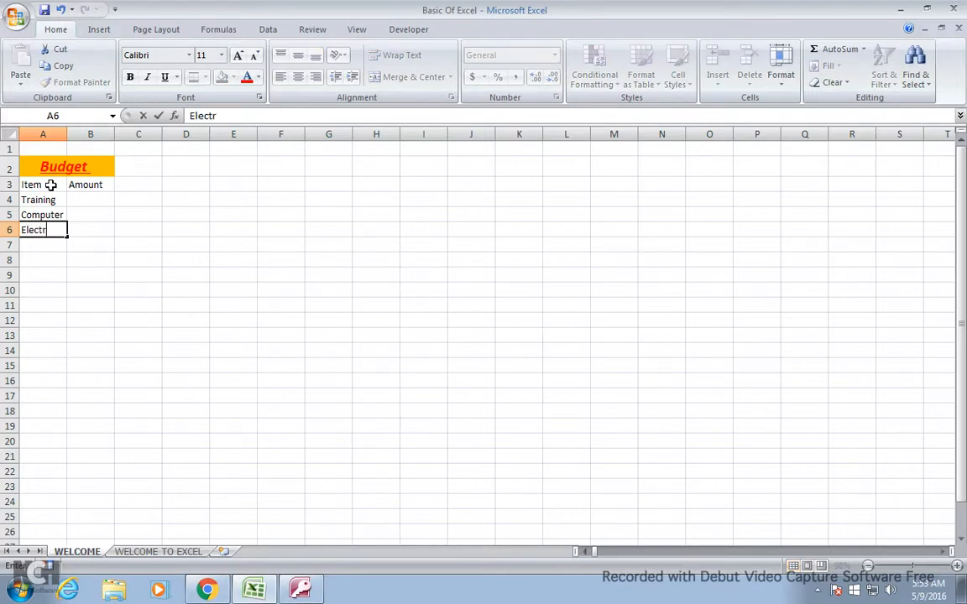
{"action": "key", "text": "BackSpace"}
{"action": "key", "text": "BackSpace"}
{"action": "type", "text": "tricity"}
{"action": "key", "text": "Return"}
- Enter Miscellaneous Expenses in cell A7 and autofit column A to its contents
{"action": "type", "text": "M"}
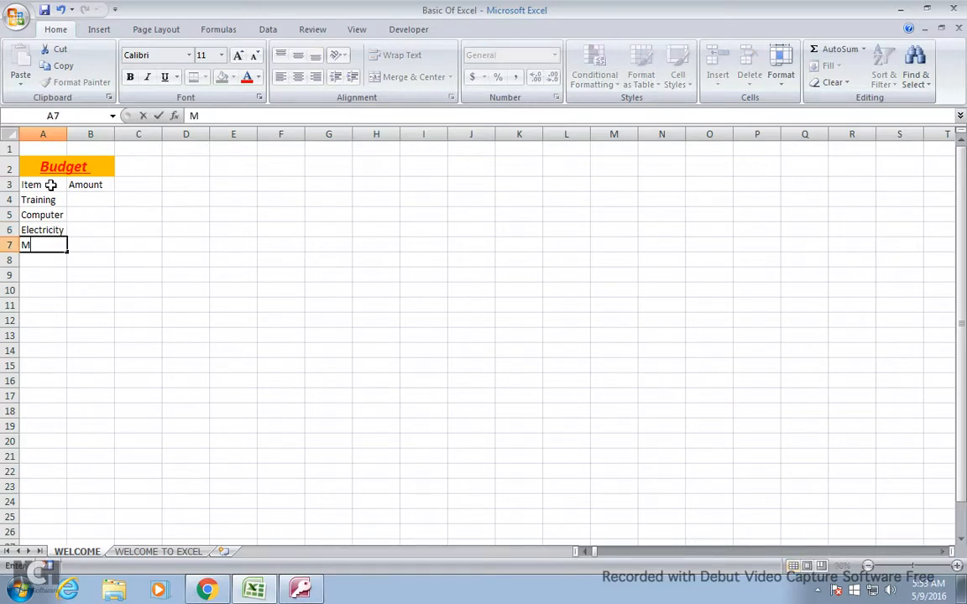
{"action": "type", "text": "es"}
{"action": "key", "text": "BackSpace"}
{"action": "key", "text": "BackSpace"}
{"action": "type", "text": "iscellaneous"}
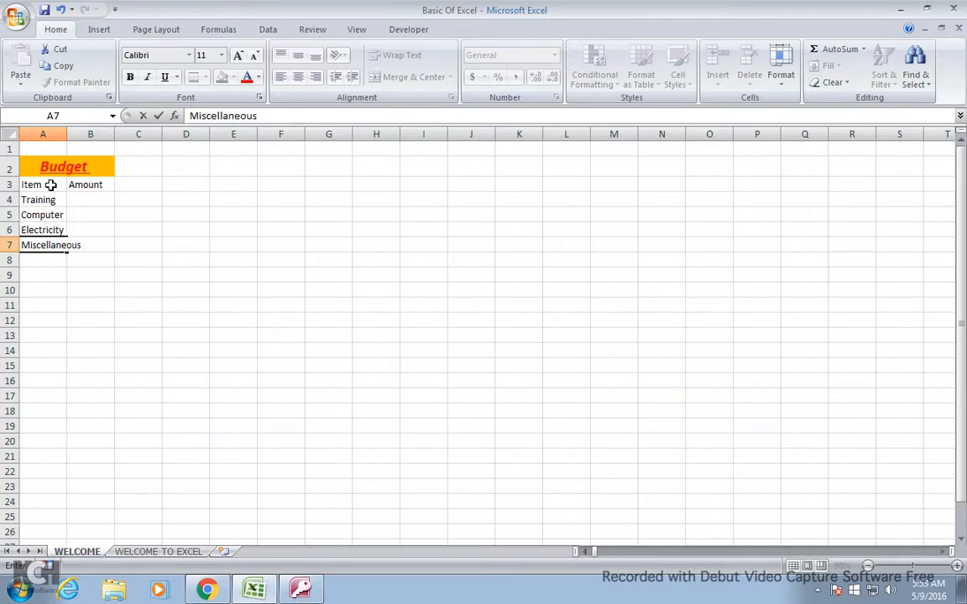
{"action": "type", "text": " Expense"}
{"action": "type", "text": "s"}
{"action": "key", "text": "Return"}
{"action": "key", "text": "Up"}
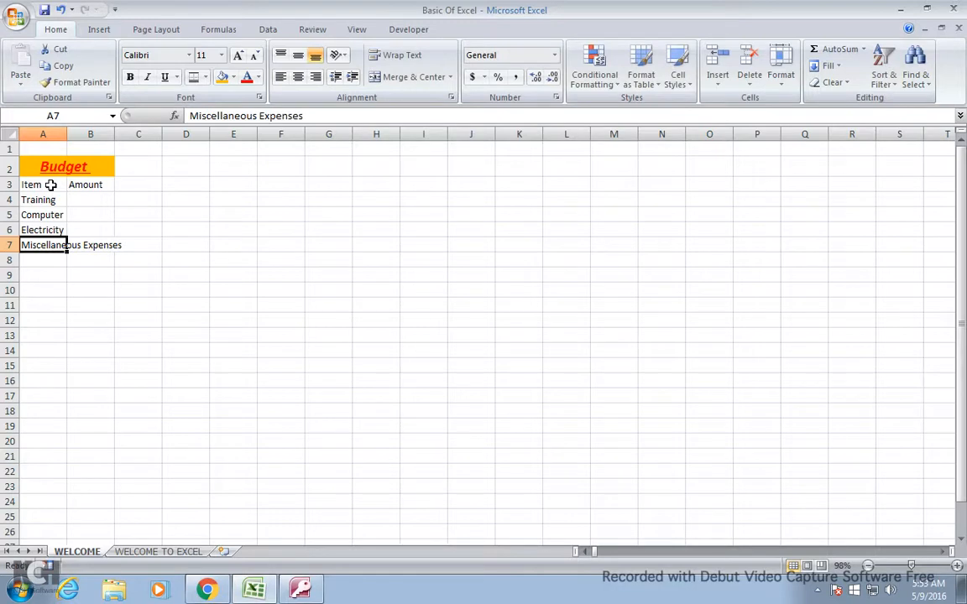
{"action": "double_click", "coordinate": [67, 135]}
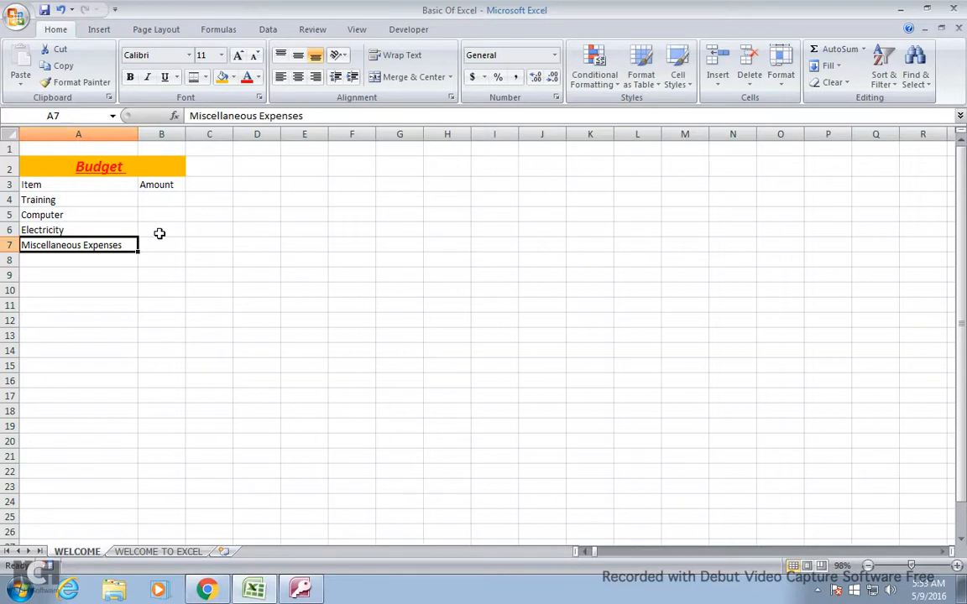
- Enter the amounts 200 for Training in B4 and 250 for Computer in B5
{"action": "left_click", "coordinate": [161, 199]}
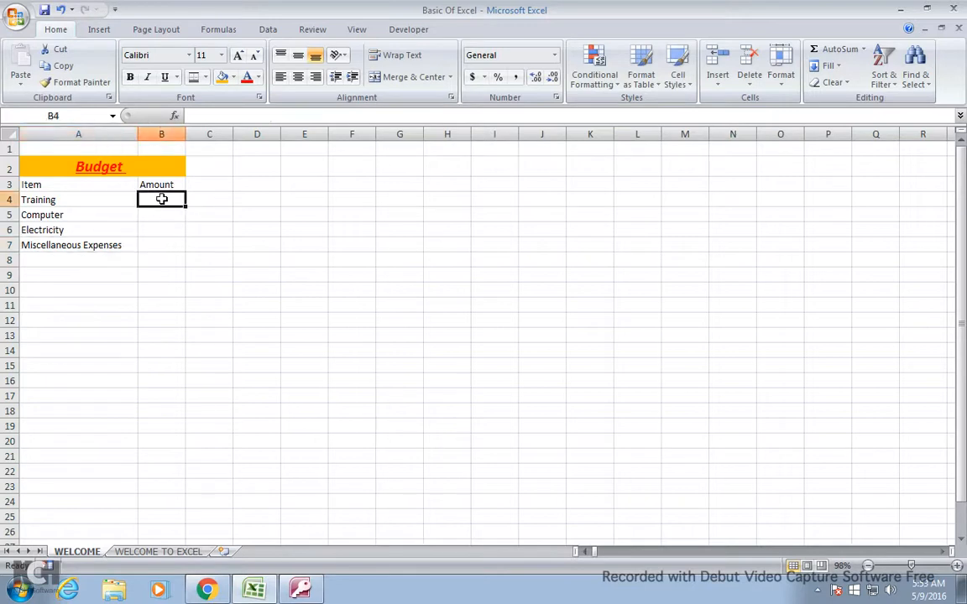
{"action": "type", "text": "200"}
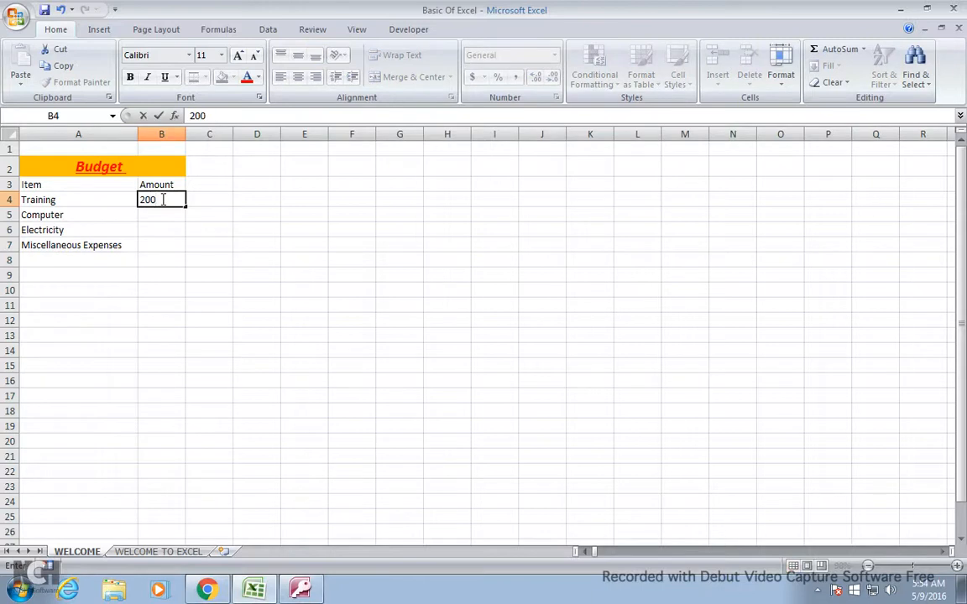
{"action": "key", "text": "Return"}
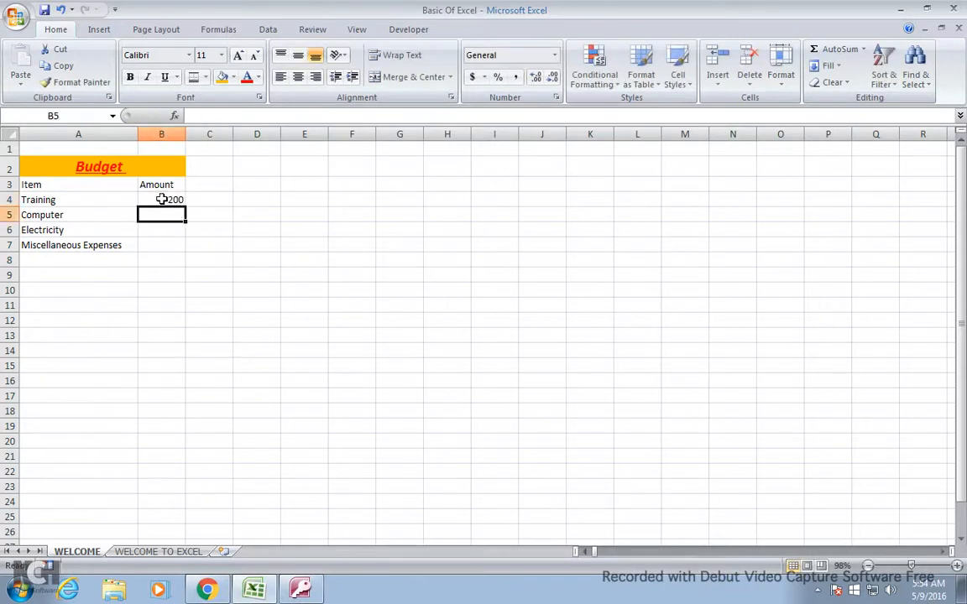
{"action": "type", "text": "250"}
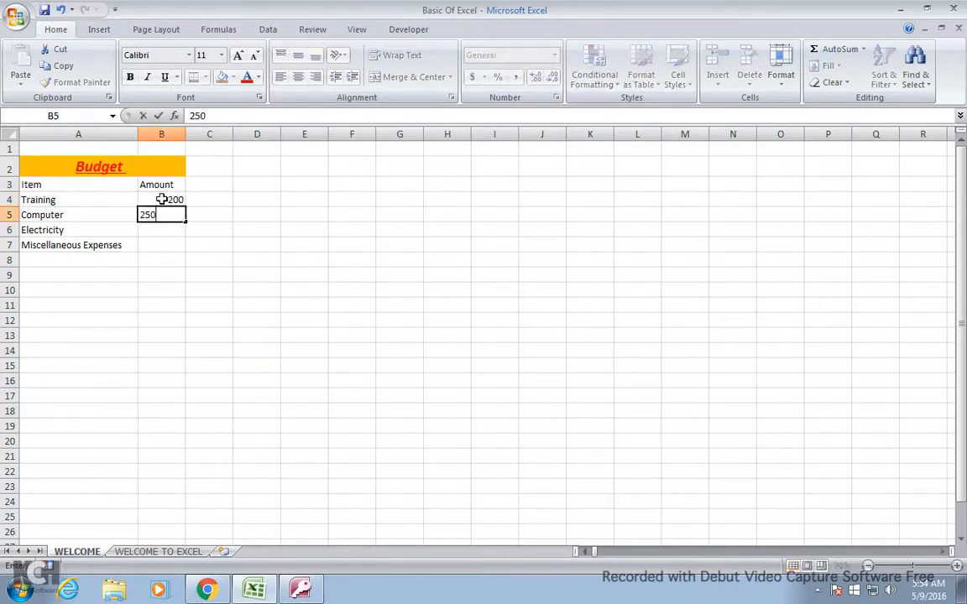
{"action": "key", "text": "Return"}
{"action": "key", "text": "Right"}
{"action": "key", "text": "Down"}
{"action": "key", "text": "Up"}
{"action": "key", "text": "Left"}
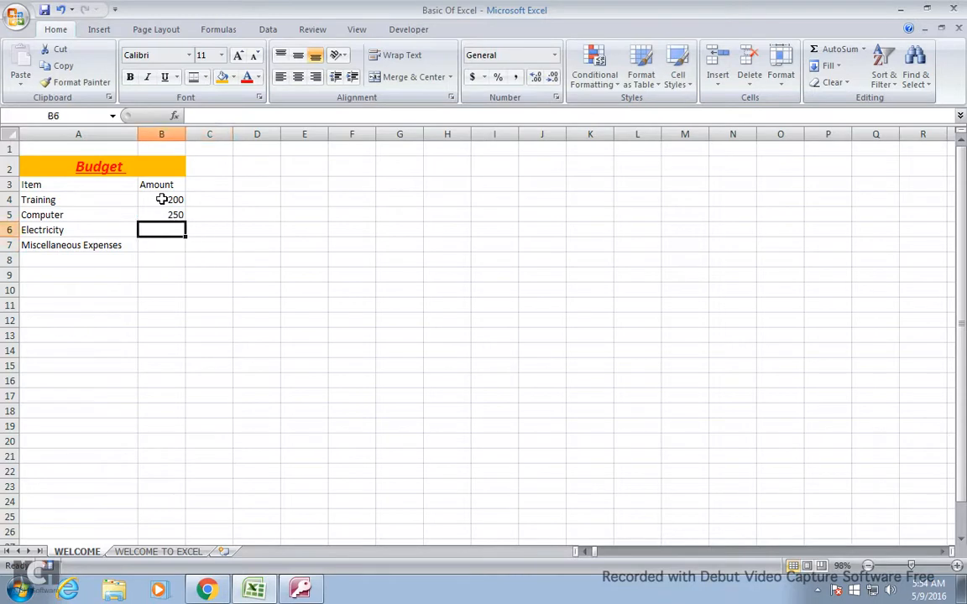
- Enter the amounts 300 for Electricity in B6 and 500 for Miscellaneous Expenses in B7
{"action": "type", "text": "300"}
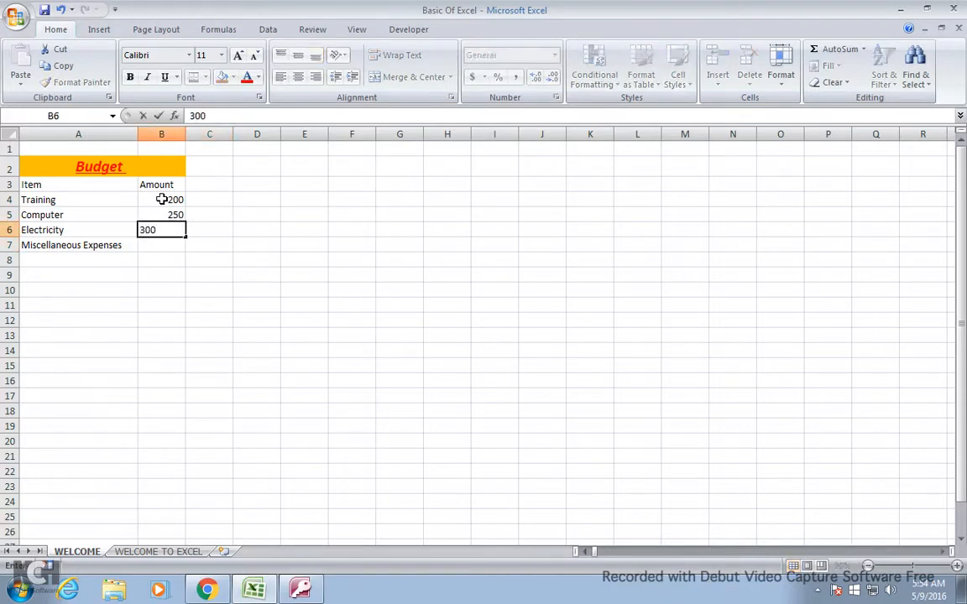
{"action": "key", "text": "Tab"}
{"action": "key", "text": "Return"}
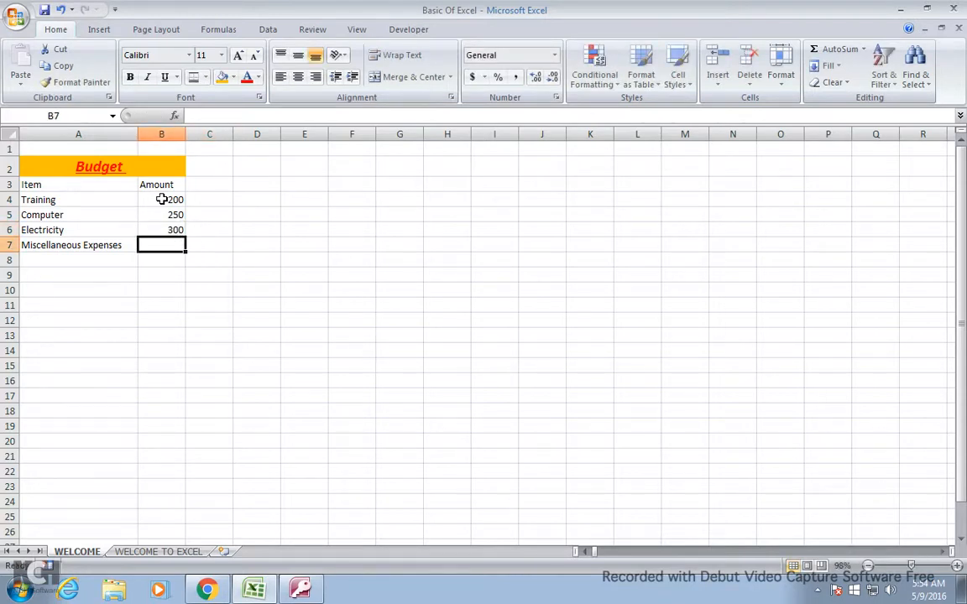
{"action": "type", "text": "500"}
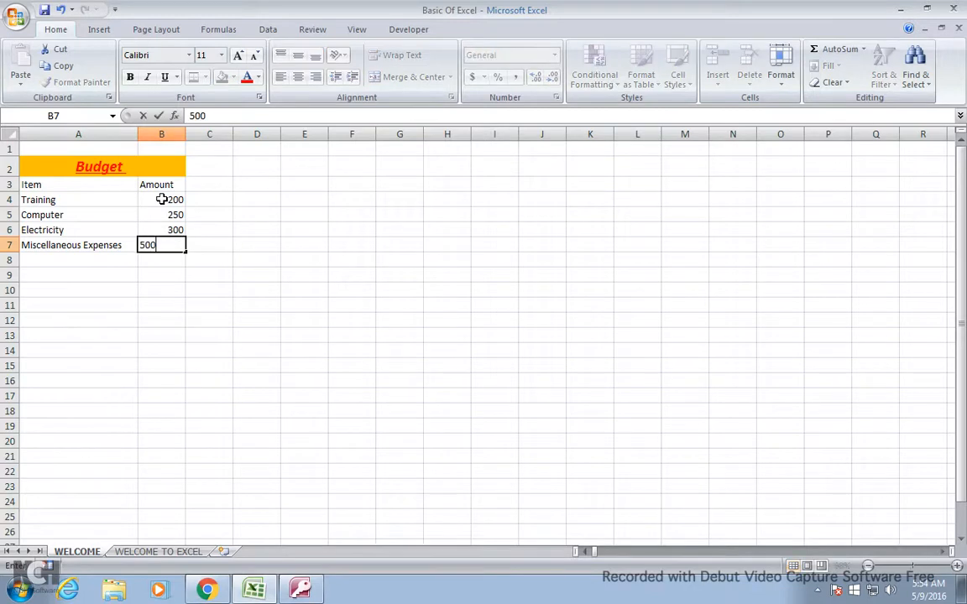
{"action": "key", "text": "Return"}
- Add the row label Total in cell A8 below the budget items
{"action": "key", "text": "Left"}
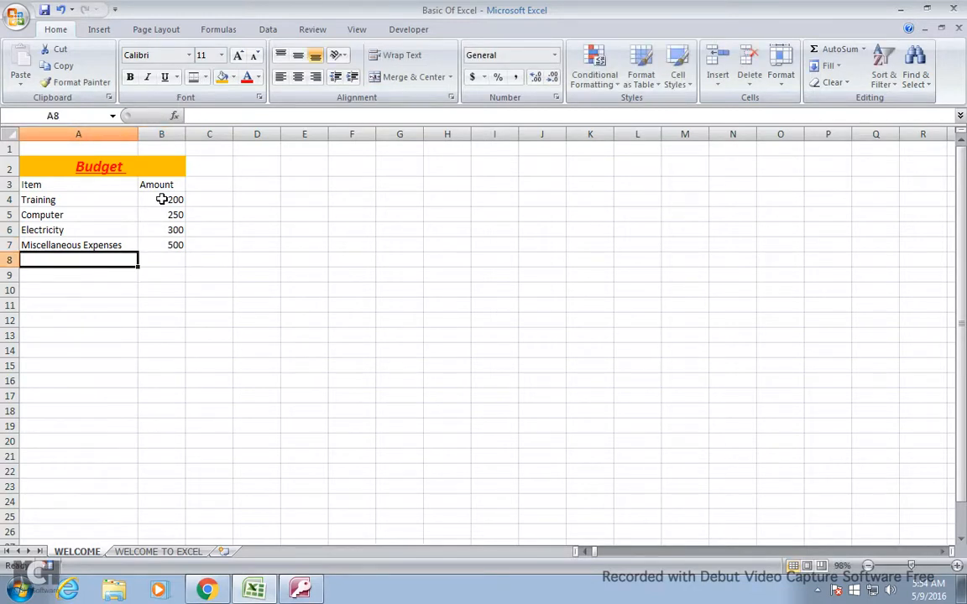
{"action": "type", "text": "Total"}
{"action": "key", "text": "Tab"}
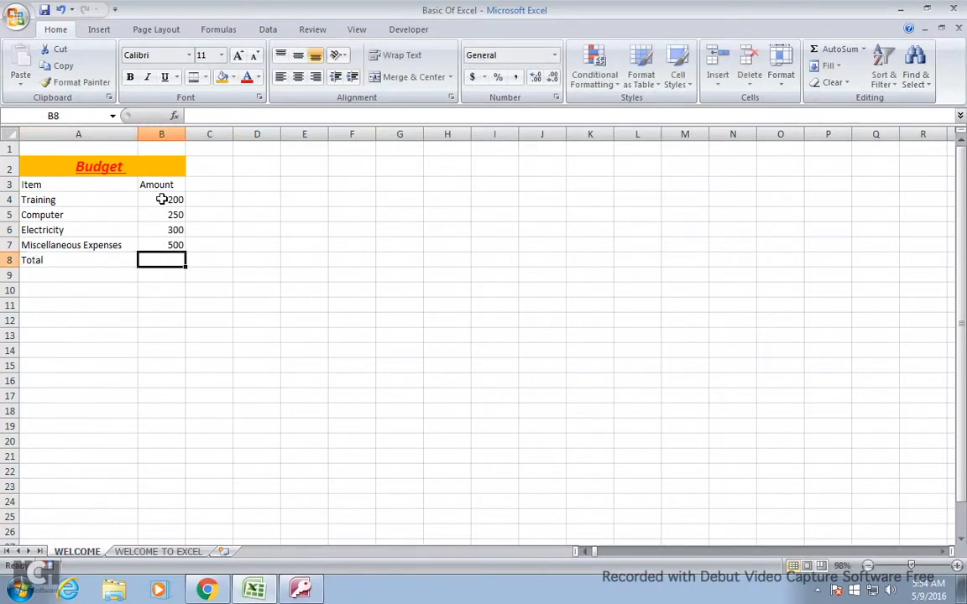
- Apply the Neutral cell style to the Item and Amount headings in A3:B3
{"action": "left_click", "coordinate": [108, 183]}
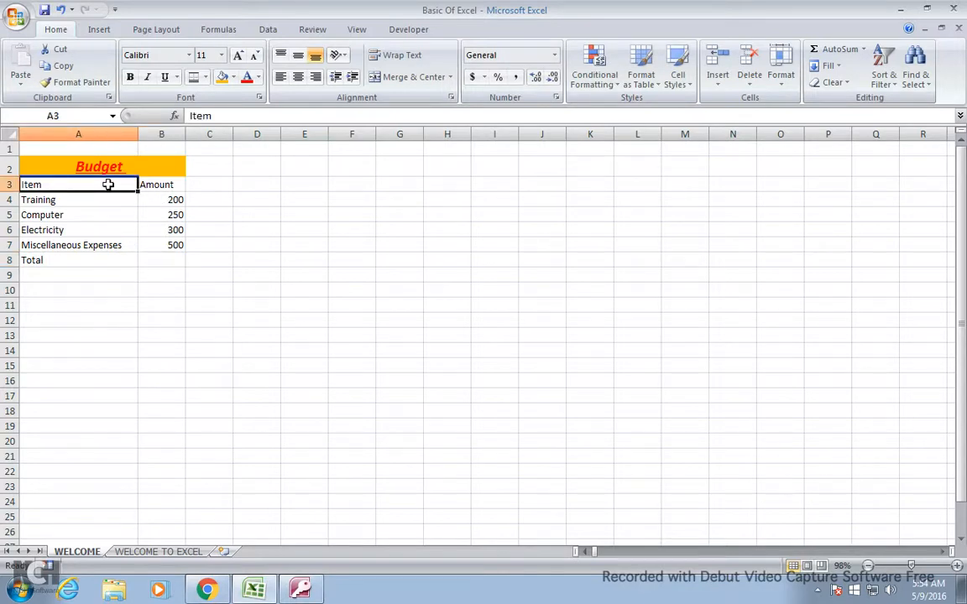
{"action": "left_click_drag", "start_coordinate": [108, 184], "coordinate": [160, 185]}
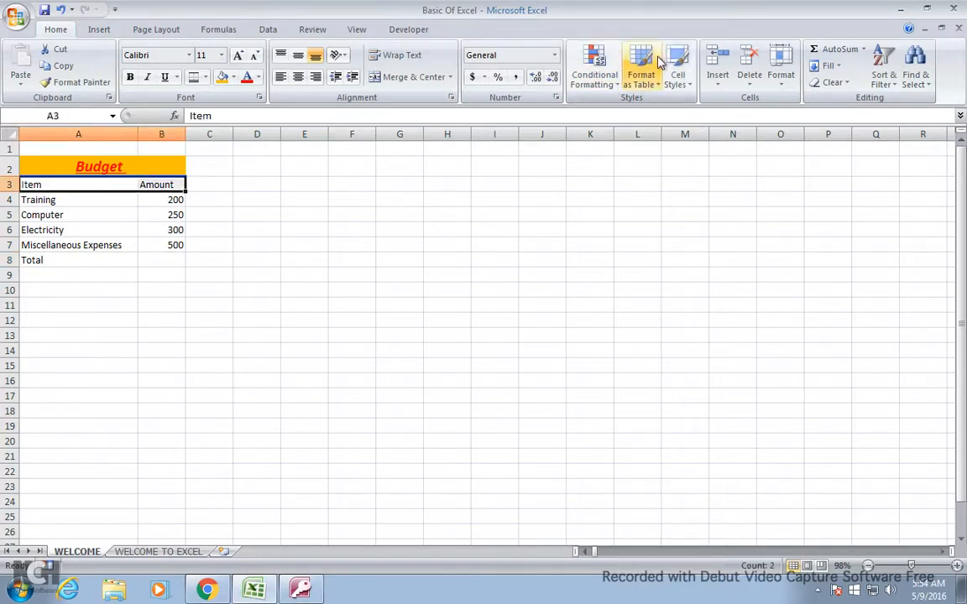
{"action": "left_click", "coordinate": [679, 75]}
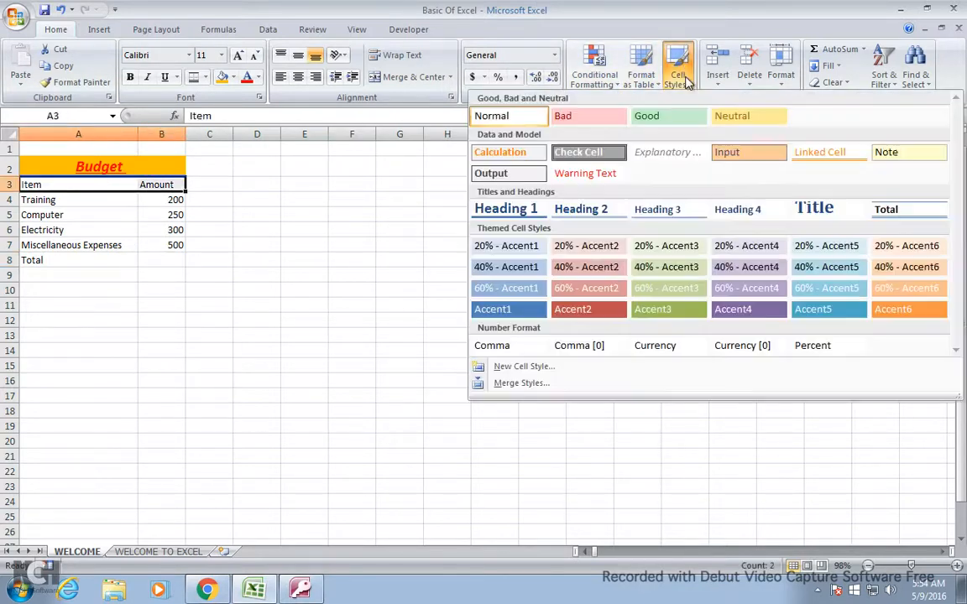
{"action": "left_click", "coordinate": [742, 119]}
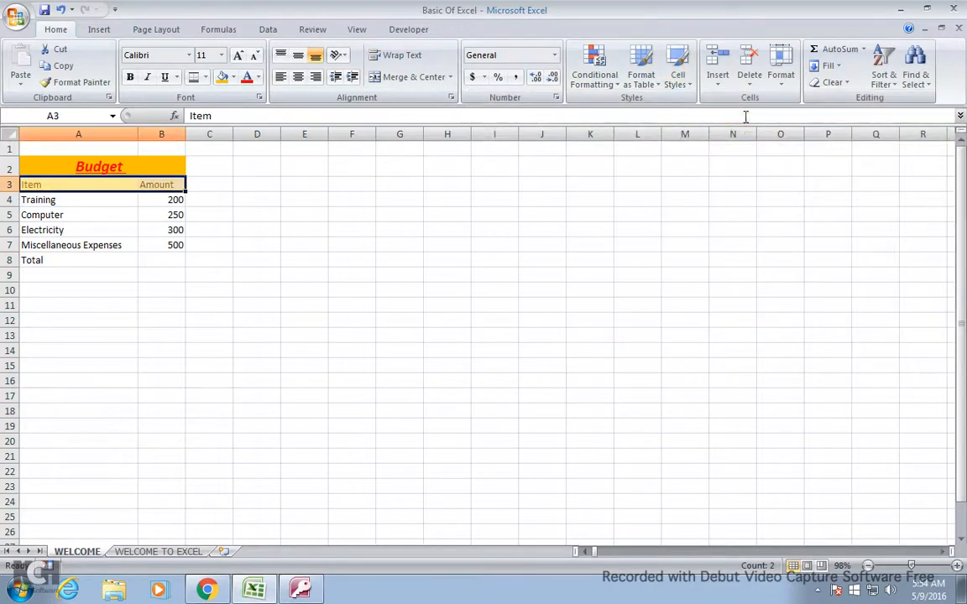
- Apply the Note cell style to the budget rows from Training through Total, A4:B8
{"action": "left_click", "coordinate": [72, 203]}
{"action": "key", "text": "shift+Right"}
{"action": "key", "text": "shift+Down"}
{"action": "key", "text": "shift+Down"}
{"action": "key", "text": "shift+Down"}
{"action": "key", "text": "shift+Down"}
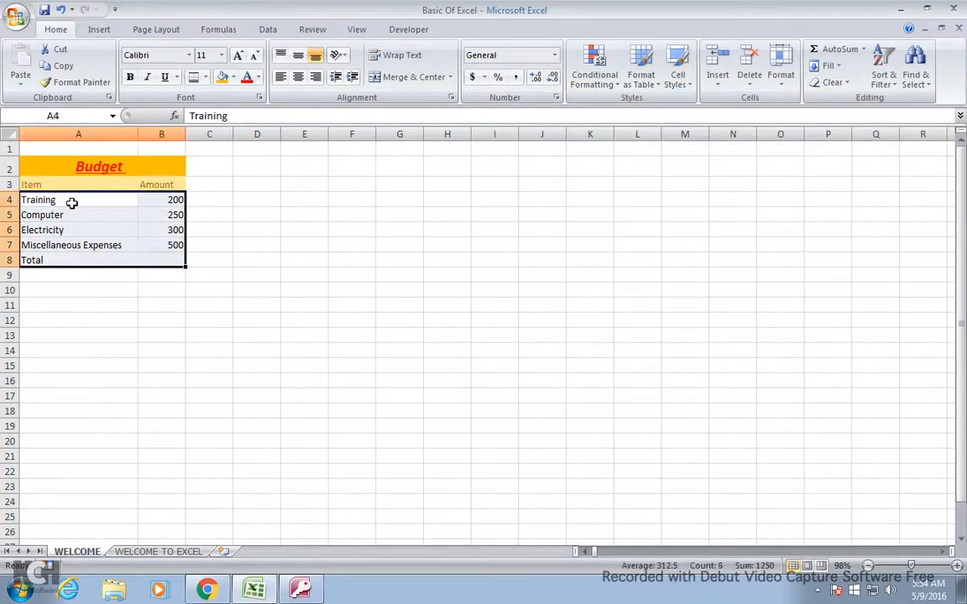
{"action": "left_click", "coordinate": [682, 78]}
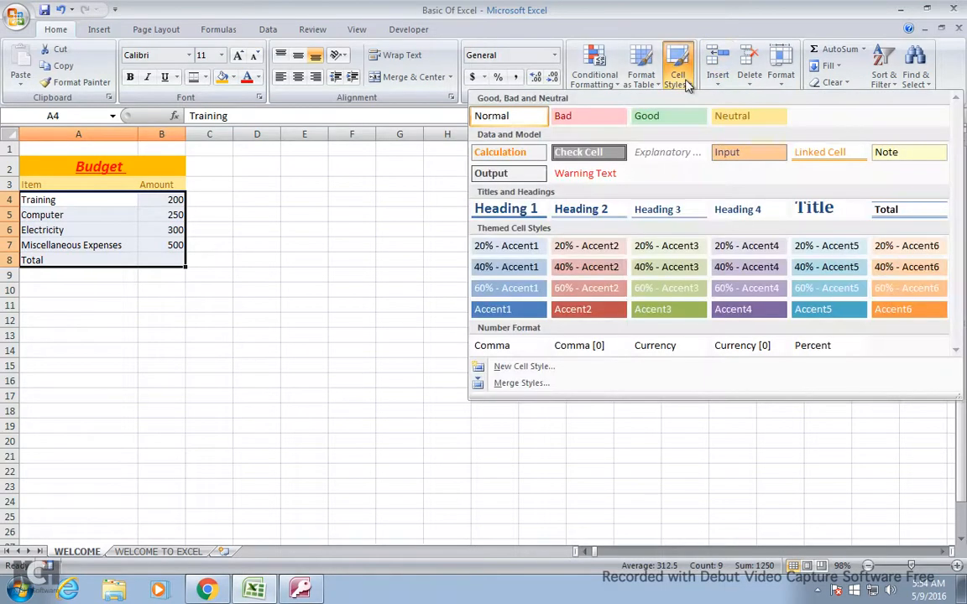
{"action": "left_click", "coordinate": [885, 153]}
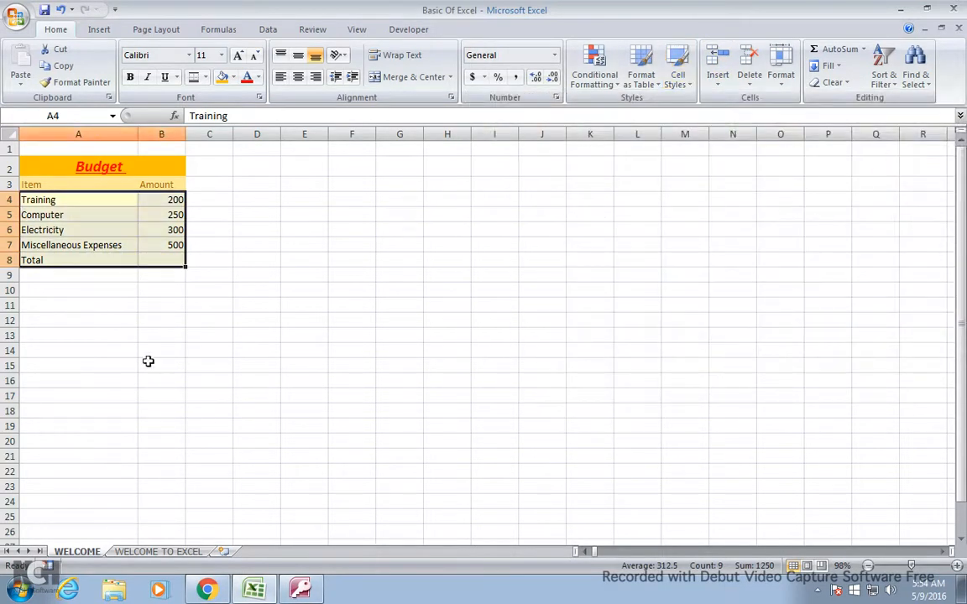
- Apply the Linked Cell style to the Total row, A8:B8
{"action": "left_click", "coordinate": [111, 262]}
{"action": "left_click_drag", "start_coordinate": [111, 262], "coordinate": [162, 261]}
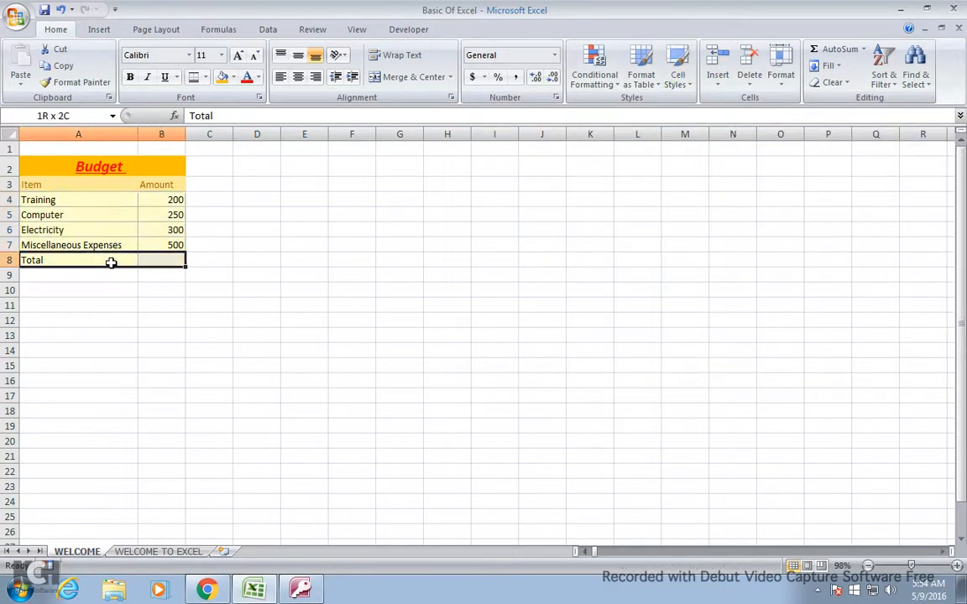
{"action": "left_click", "coordinate": [680, 80]}
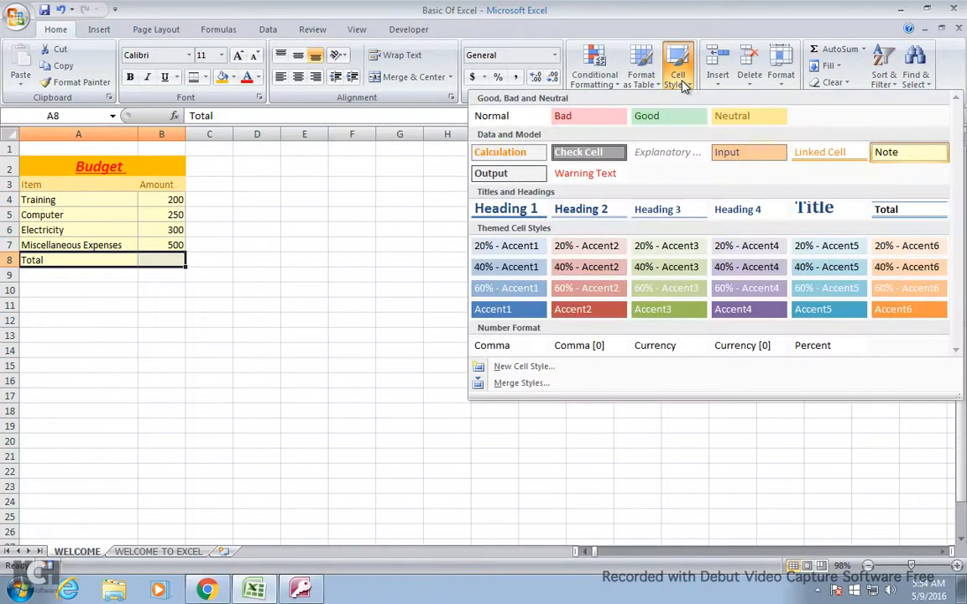
{"action": "left_click", "coordinate": [848, 158]}
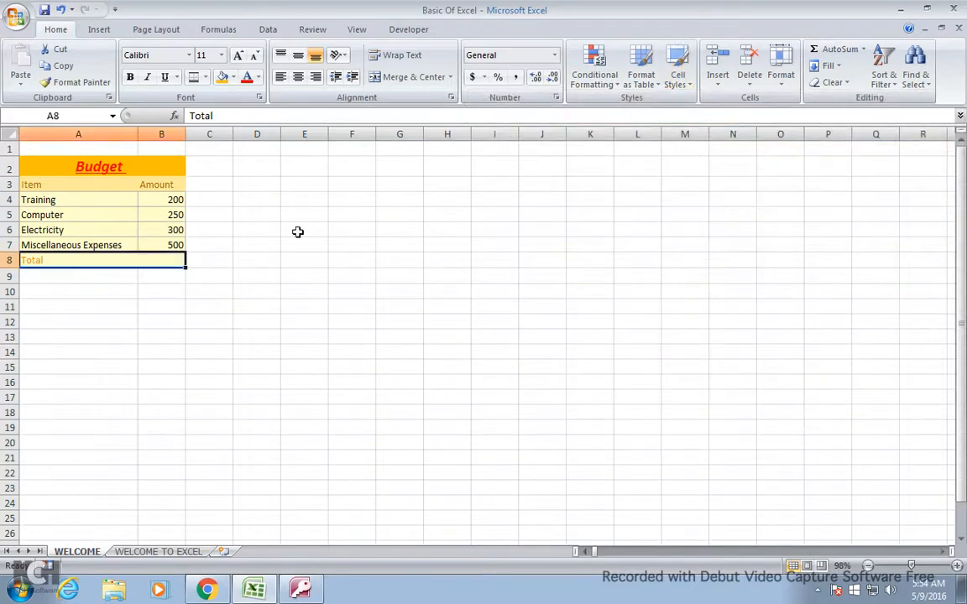
{"action": "left_click", "coordinate": [298, 231]}
- Put a thick box border around the Budget title cell in row 2
{"action": "left_click", "coordinate": [94, 186]}
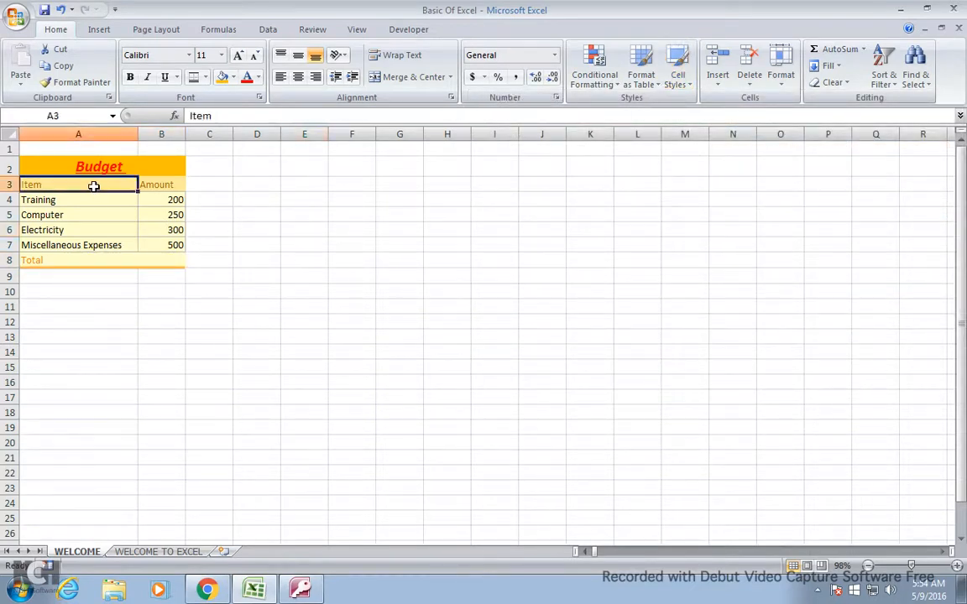
{"action": "key", "text": "Up"}
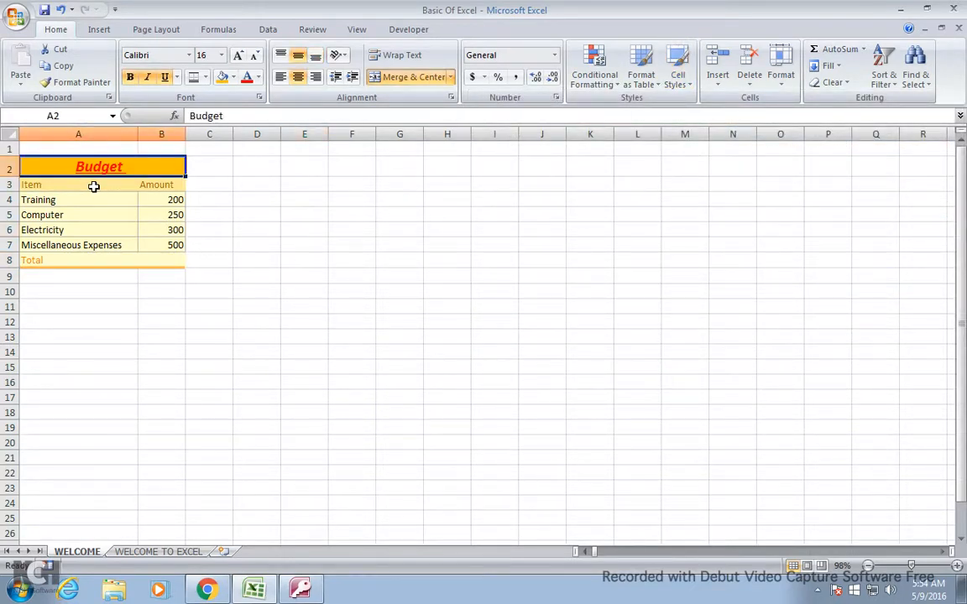
{"action": "left_click", "coordinate": [204, 78]}
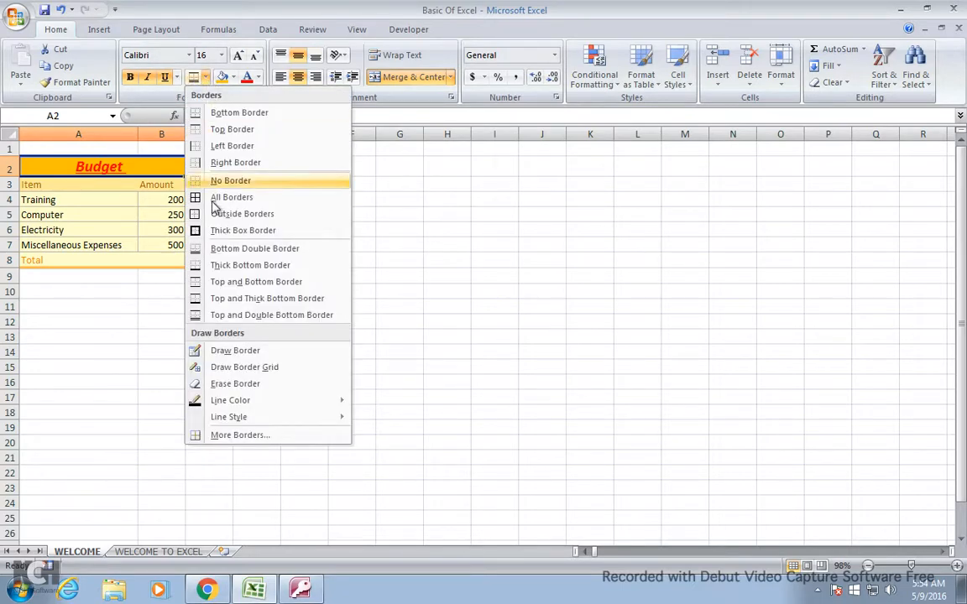
{"action": "left_click", "coordinate": [216, 230]}
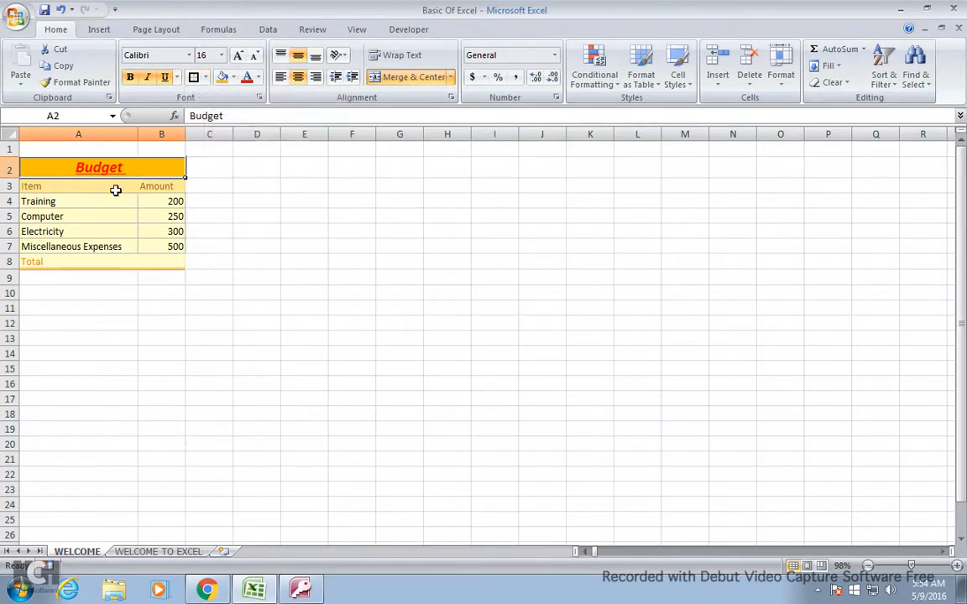
- Apply all borders to the table range A3:B8, from the column headings through the Total row
{"action": "left_click", "coordinate": [116, 190]}
{"action": "key", "text": "shift+Right"}
{"action": "key", "text": "shift+Down"}
{"action": "key", "text": "shift+Down"}
{"action": "key", "text": "shift+Down"}
{"action": "key", "text": "shift+Down"}
{"action": "key", "text": "shift+Down"}
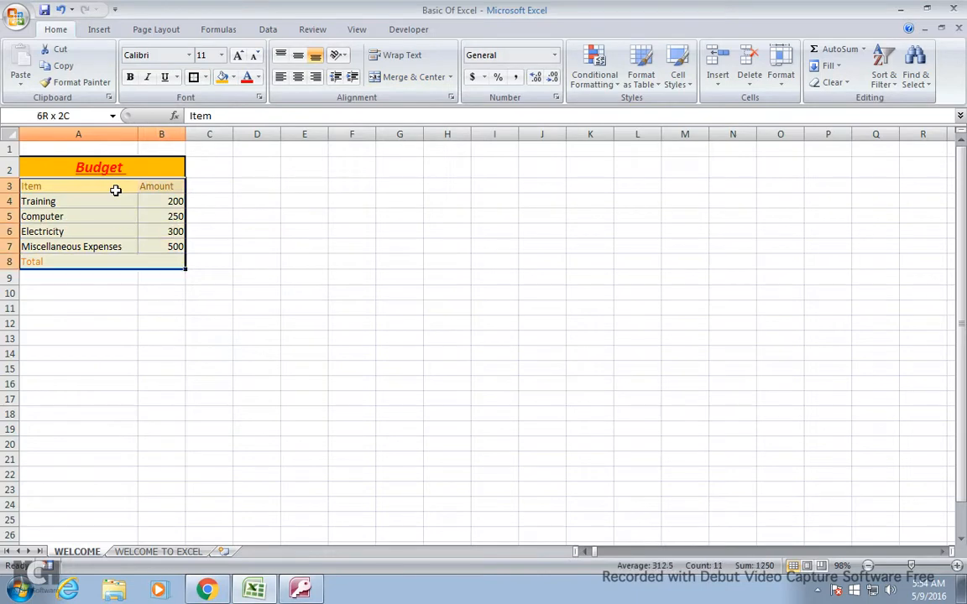
{"action": "left_click", "coordinate": [207, 78]}
{"action": "left_click", "coordinate": [227, 200]}
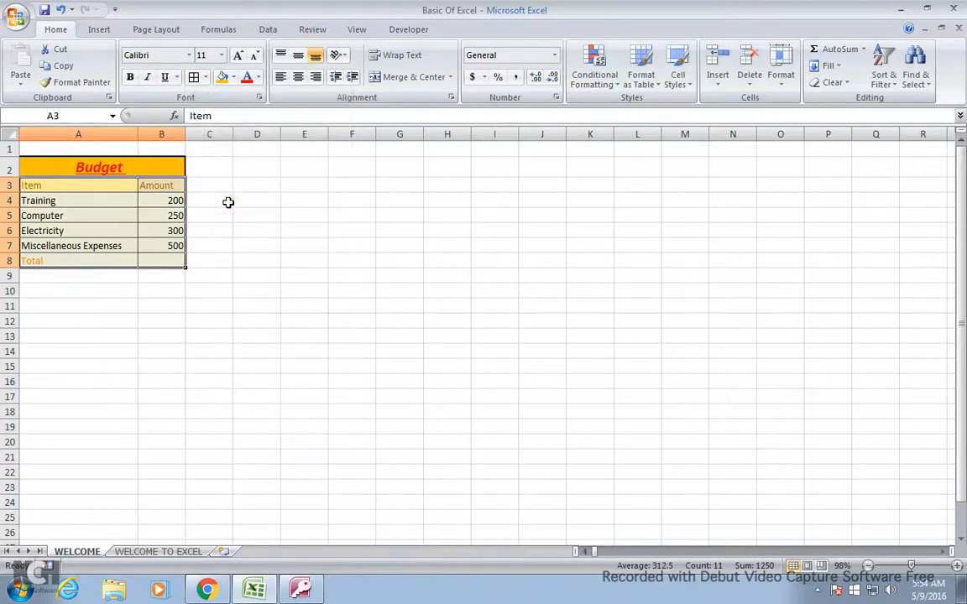
{"action": "left_click", "coordinate": [226, 200]}
- Reapply the Linked Cell style to the Total row, A8:B8
{"action": "left_click", "coordinate": [94, 257]}
{"action": "key", "text": "shift+Right"}
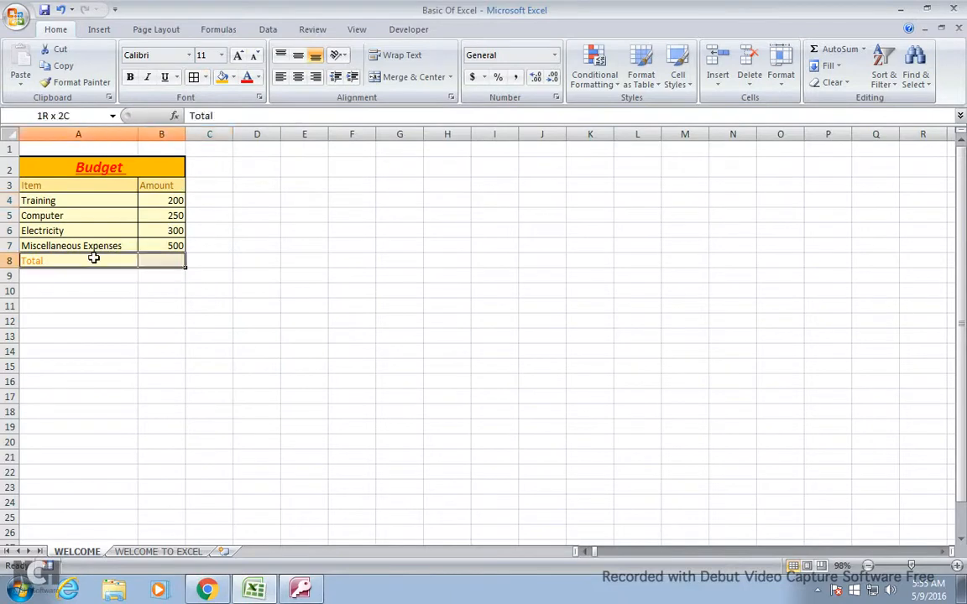
{"action": "left_click", "coordinate": [677, 74]}
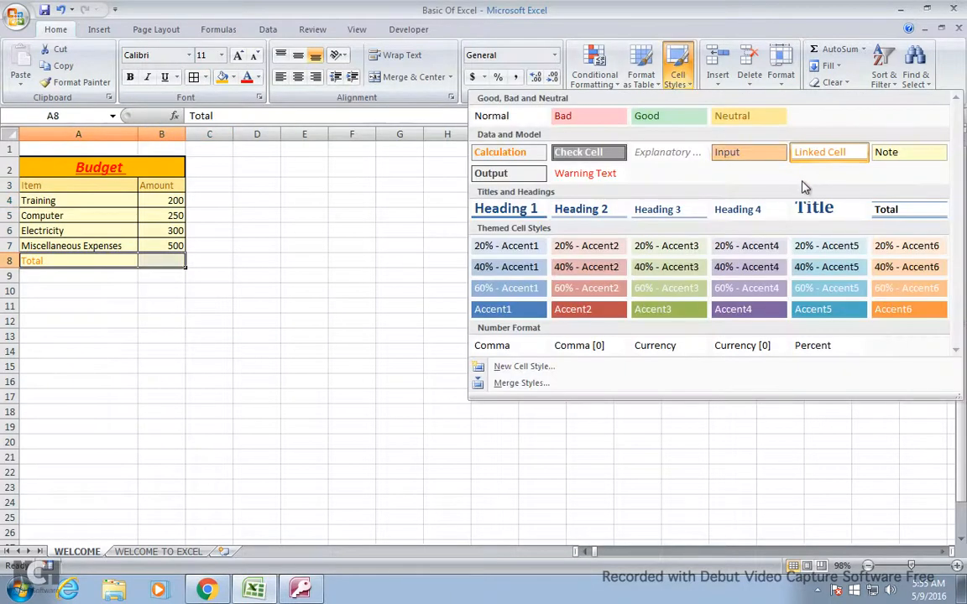
{"action": "left_click", "coordinate": [389, 287]}
{"action": "left_click", "coordinate": [386, 289]}
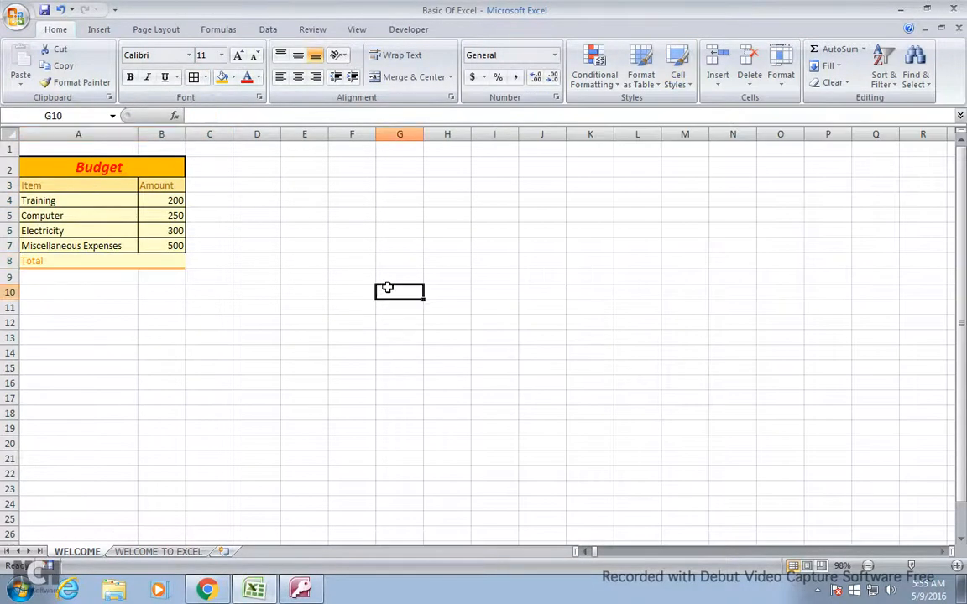
{"action": "key", "text": "Left"}
{"action": "key", "text": "Down"}
{"action": "key", "text": "Left"}
{"action": "key", "text": "Up"}
{"action": "key", "text": "Left"}
{"action": "key", "text": "Left"}
{"action": "key", "text": "Up"}
{"action": "key", "text": "Left"}
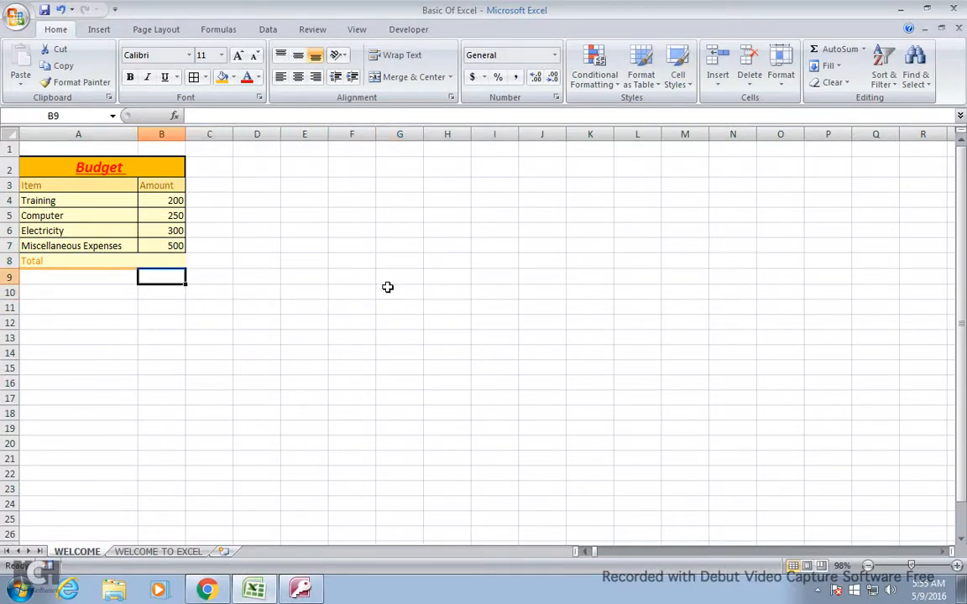
{"action": "key", "text": "Up"}
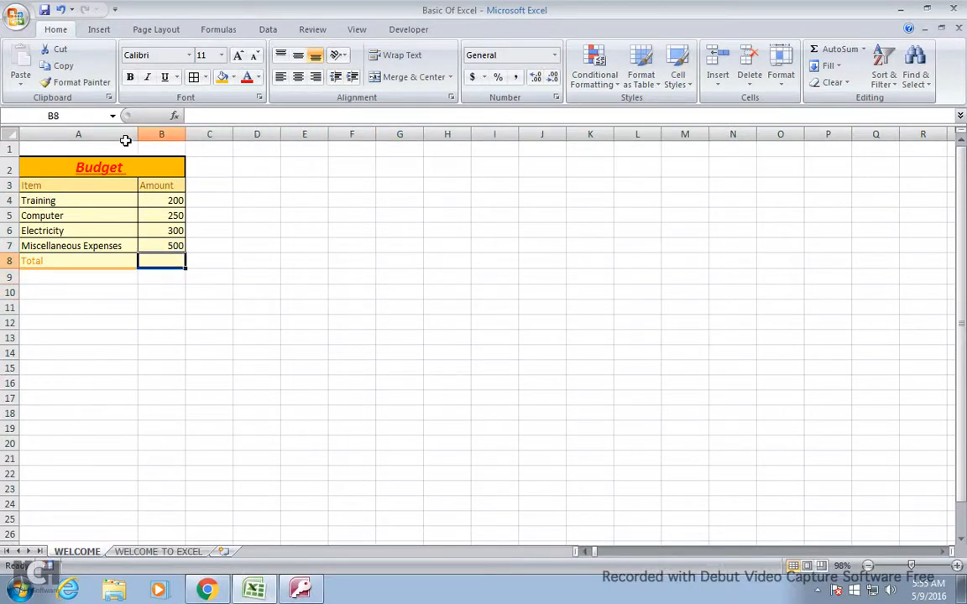
- Insert a new sheet column before column A so the Budget table moves one column over
{"action": "left_click", "coordinate": [108, 133]}
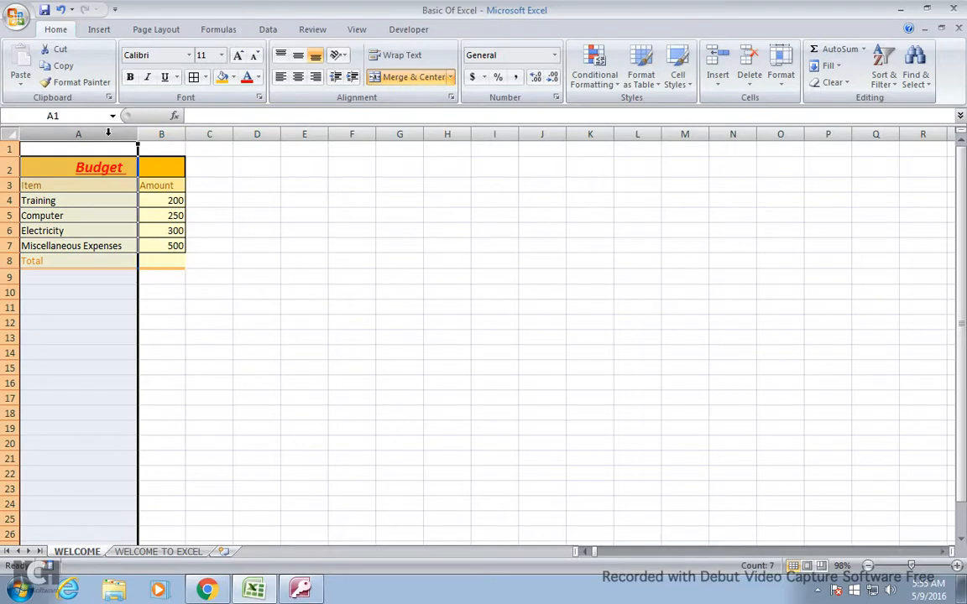
{"action": "left_click", "coordinate": [715, 91]}
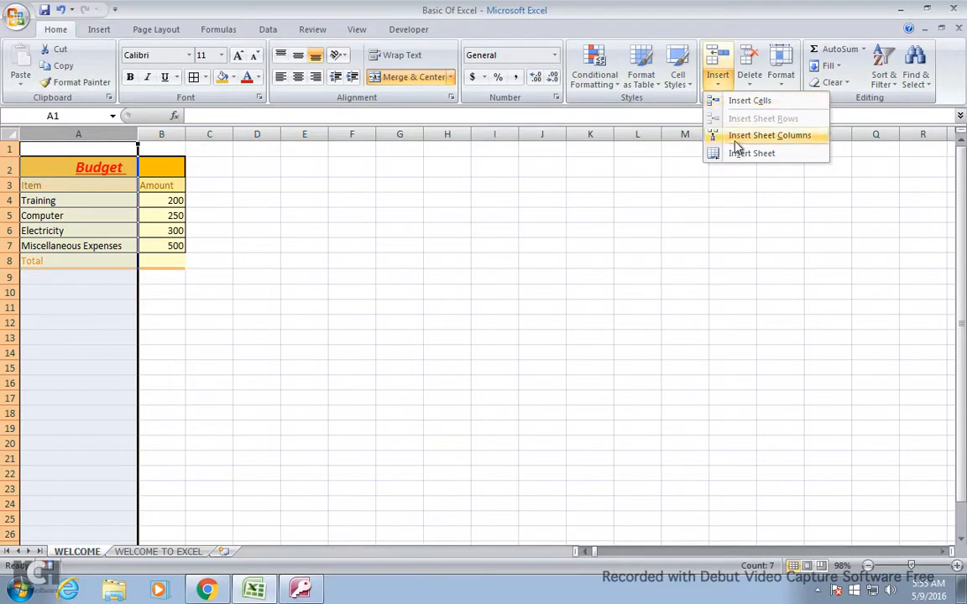
{"action": "left_click", "coordinate": [114, 120]}
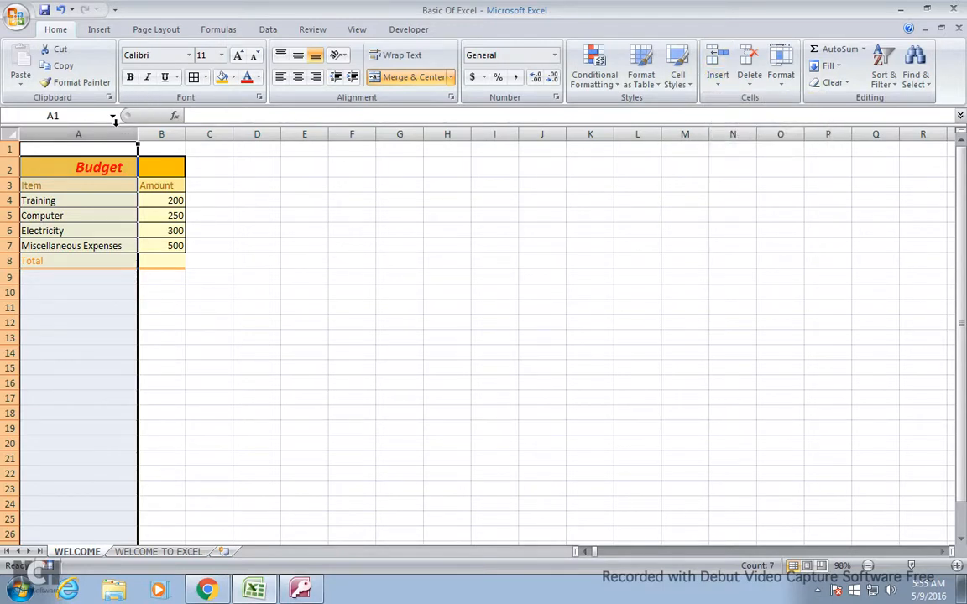
{"action": "key", "text": "ctrl+plus"}
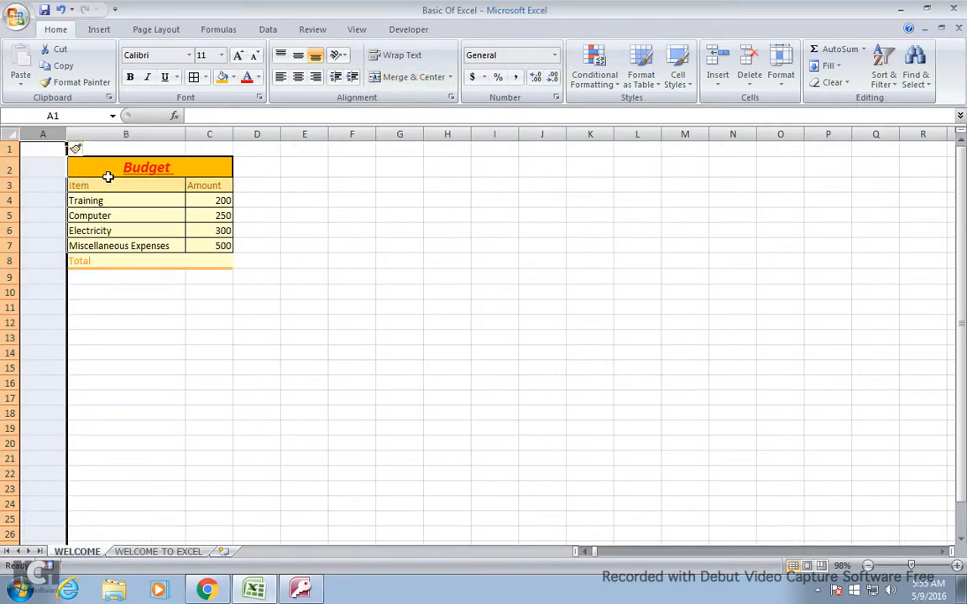
- Select the empty column A and examine the options for deleting sheet columns
{"action": "left_click", "coordinate": [114, 166]}
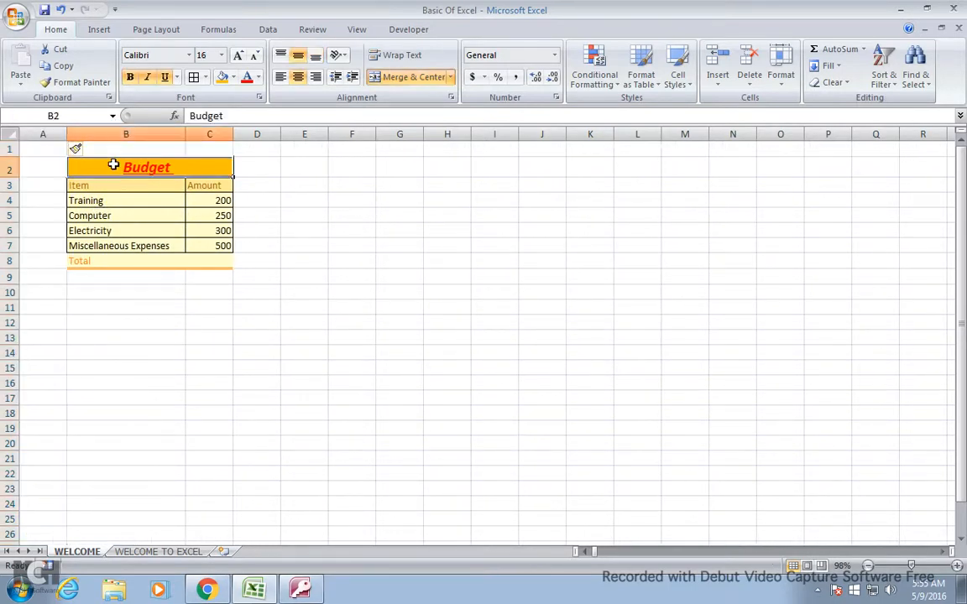
{"action": "left_click", "coordinate": [42, 134]}
{"action": "left_click", "coordinate": [750, 86]}
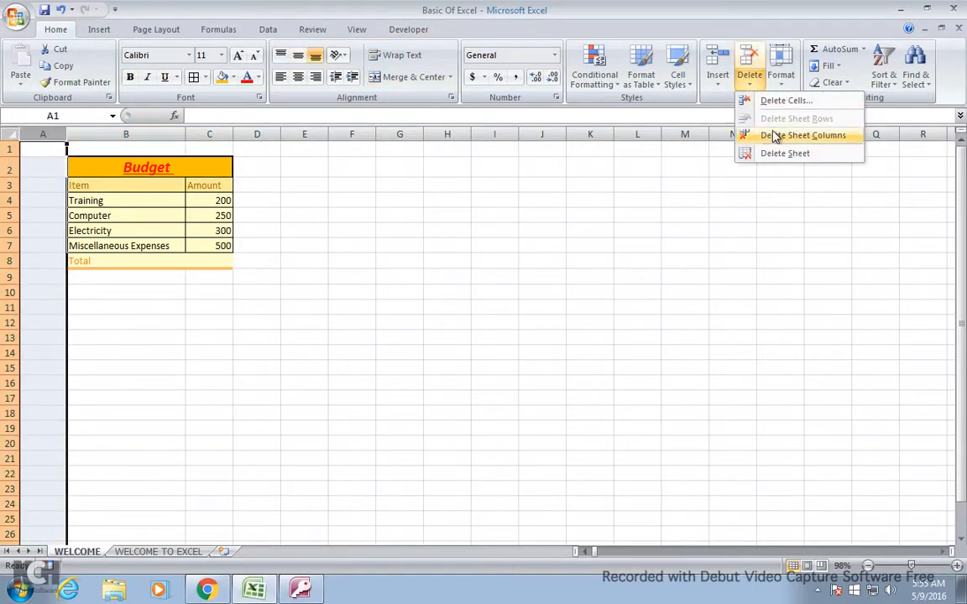
{"action": "left_click", "coordinate": [42, 128]}
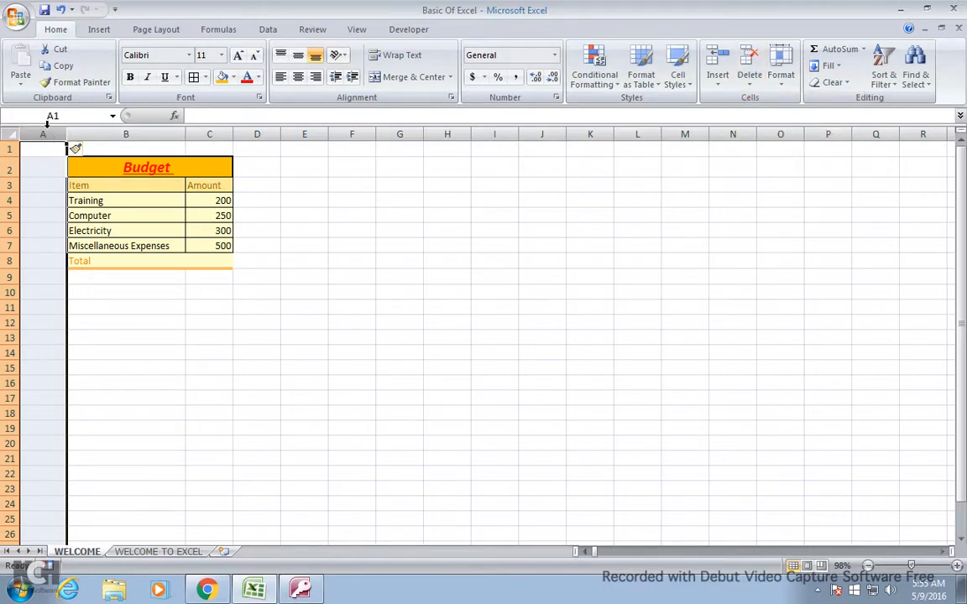
- Examine the formatting choices offered for the newly inserted column A
{"action": "left_click", "coordinate": [128, 200]}
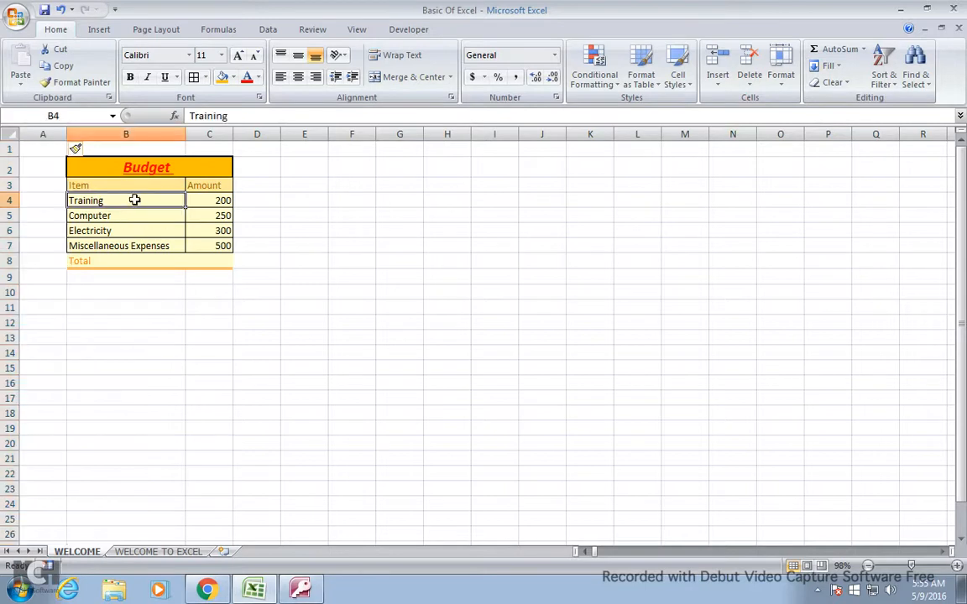
{"action": "left_click", "coordinate": [51, 131]}
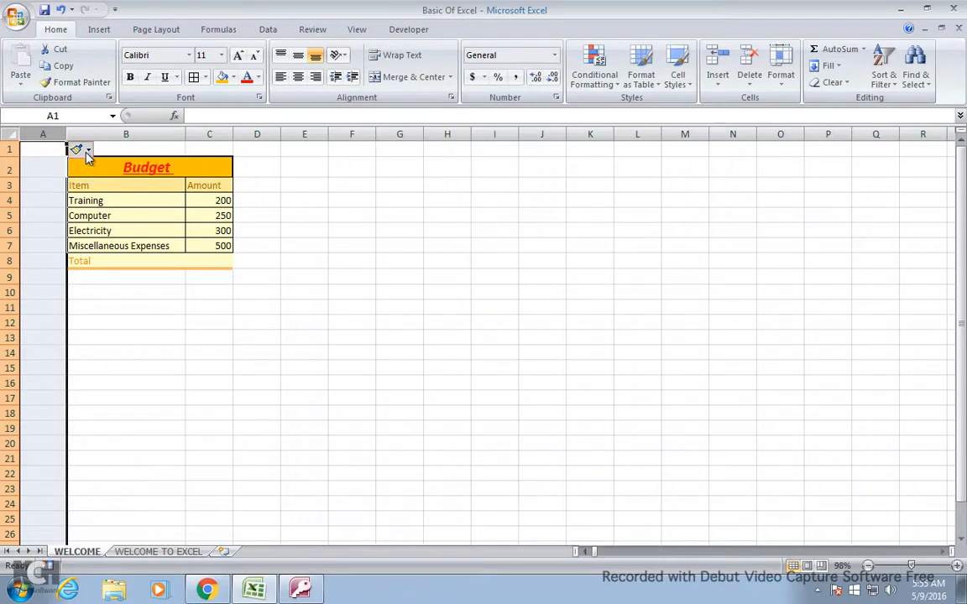
{"action": "left_click", "coordinate": [85, 152]}
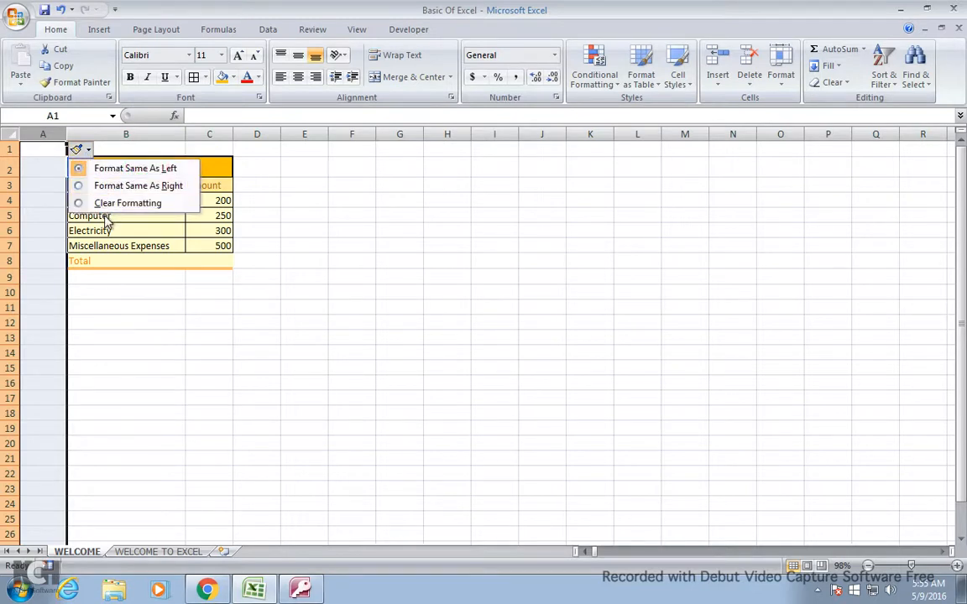
{"action": "left_click", "coordinate": [108, 218]}
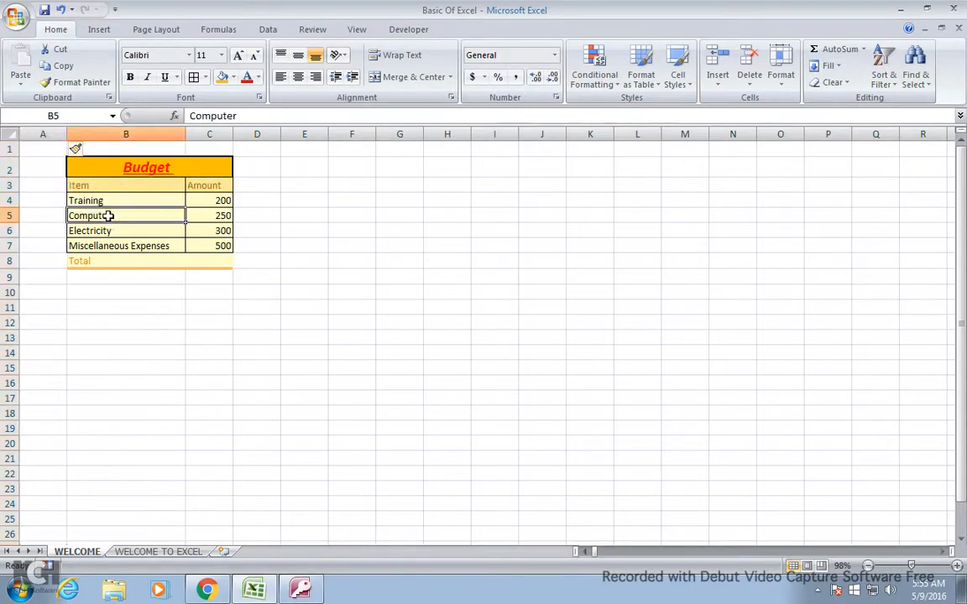
- Select the Budget title and Item heading cells to view their references, and go to cell C7 by its reference
{"action": "left_click", "coordinate": [40, 164]}
{"action": "left_click", "coordinate": [85, 165]}
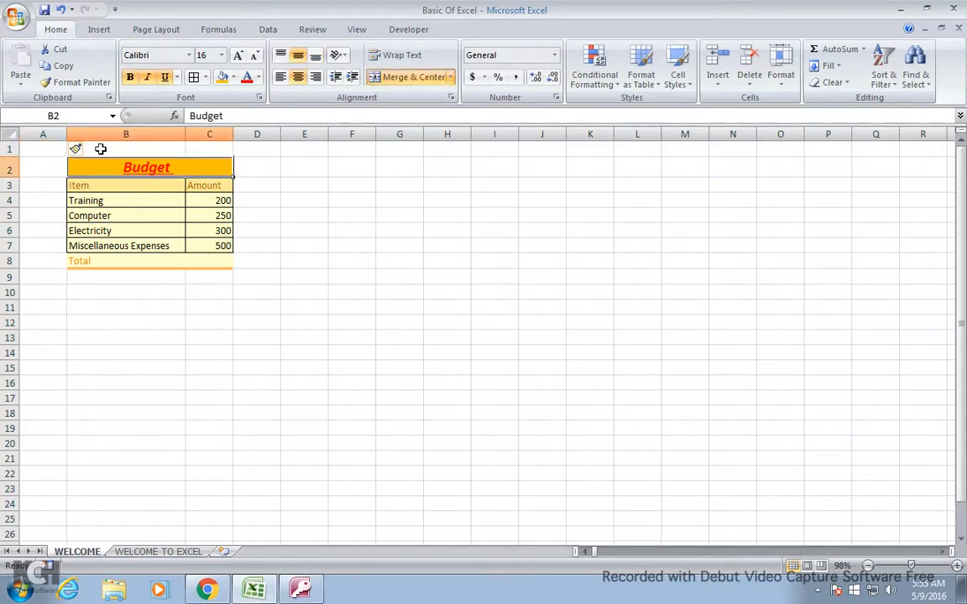
{"action": "left_click", "coordinate": [97, 187]}
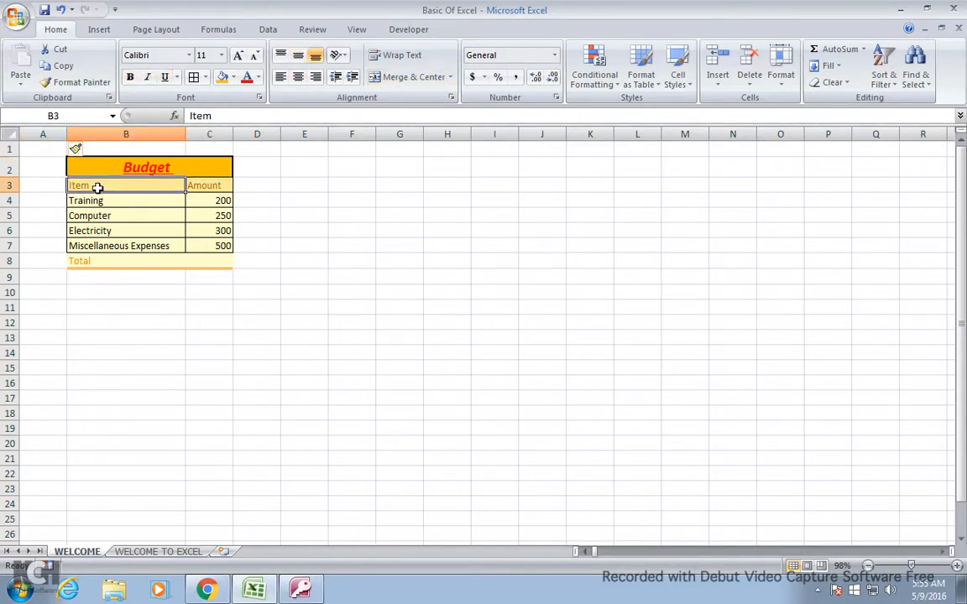
{"action": "left_click", "coordinate": [66, 119]}
{"action": "type", "text": "C7"}
{"action": "key", "text": "Return"}
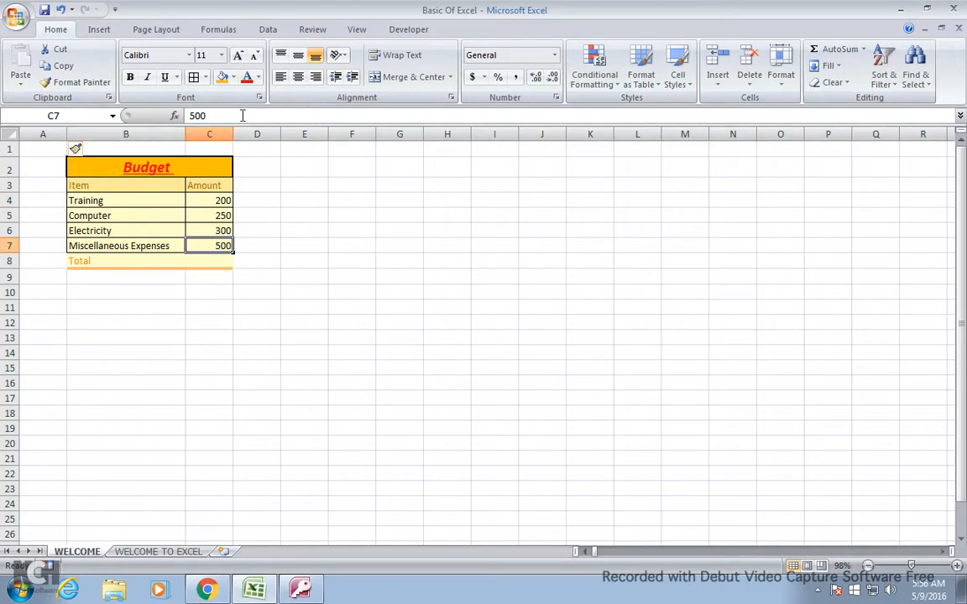
- Enter the formula =sum(C4:C7) in the Total row's Amount cell, C8
{"action": "left_click", "coordinate": [213, 261]}
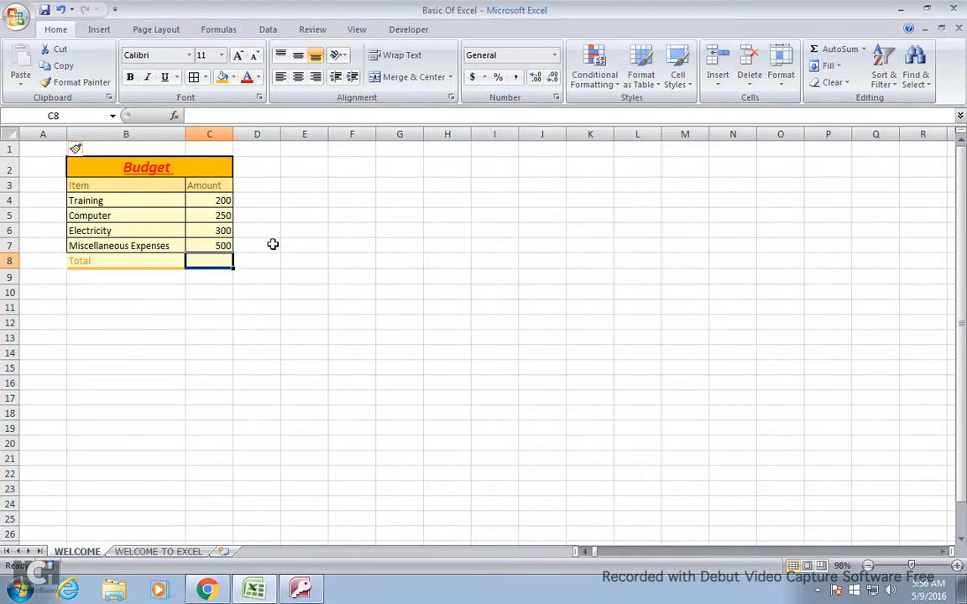
{"action": "type", "text": "="}
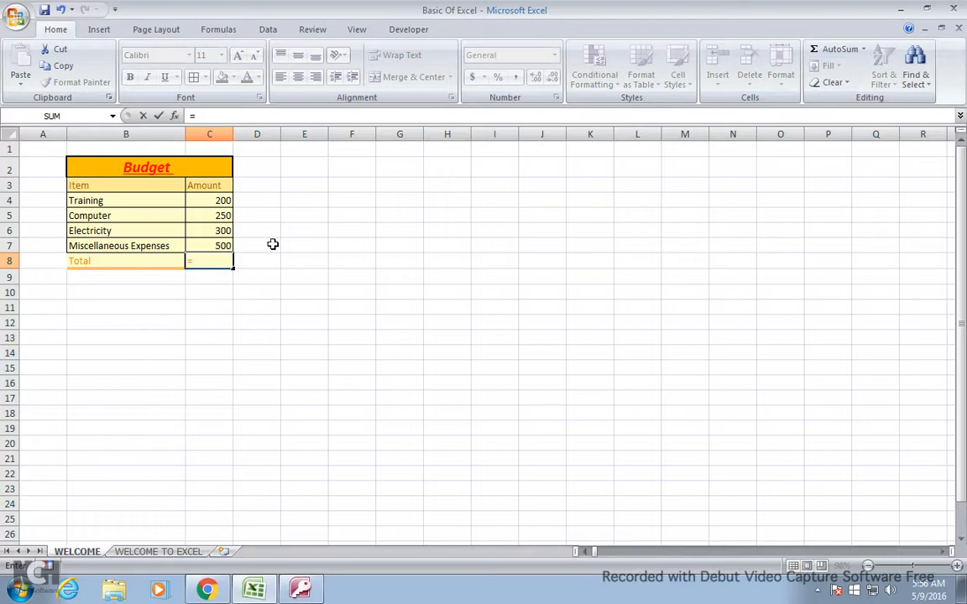
{"action": "type", "text": "s"}
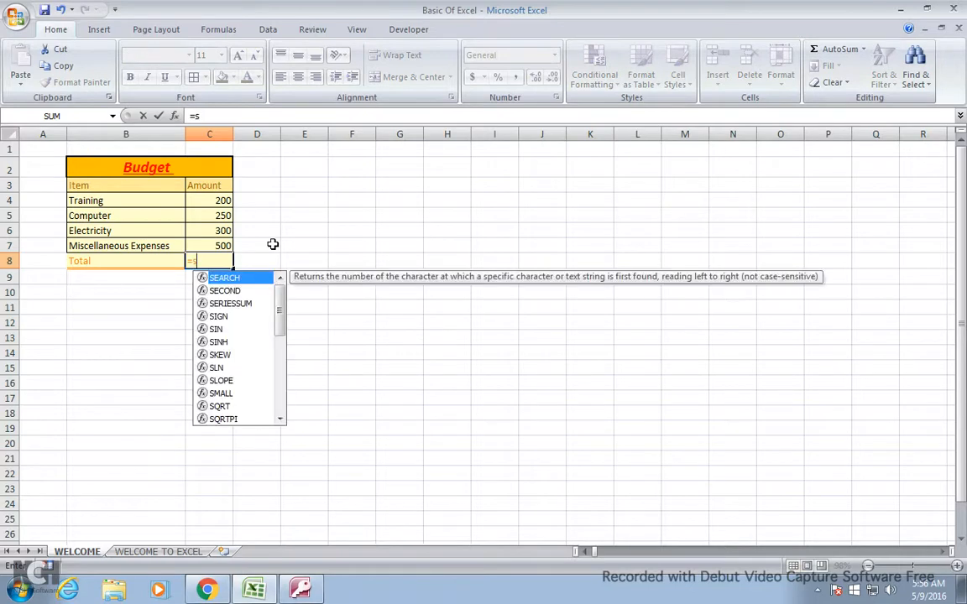
{"action": "type", "text": "um("}
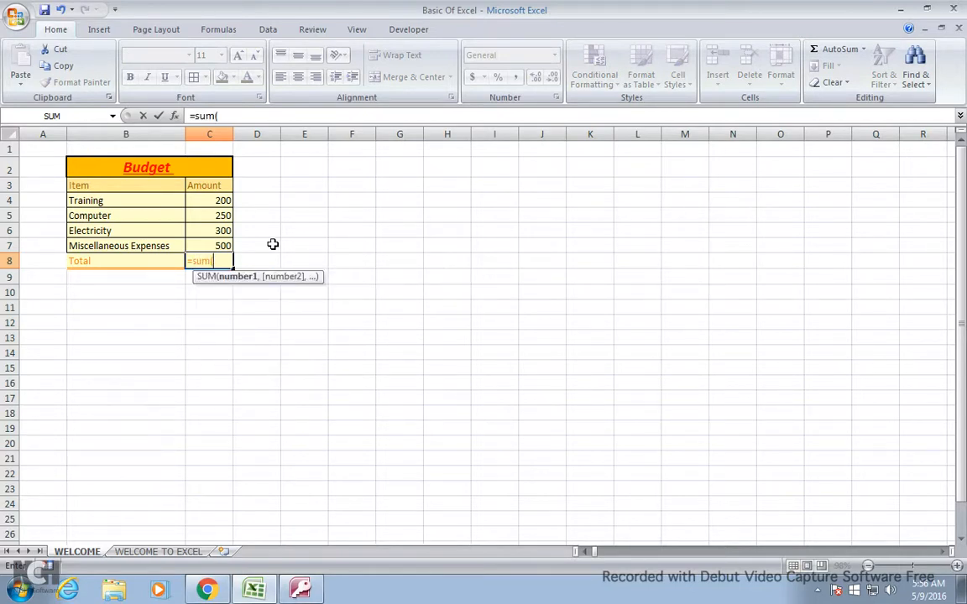
{"action": "left_click", "coordinate": [224, 201]}
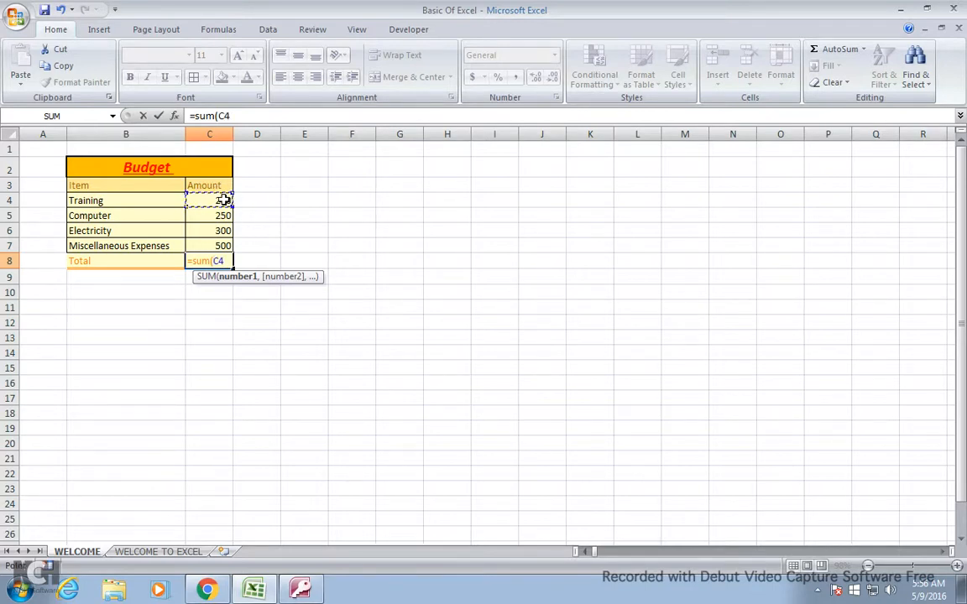
{"action": "key", "text": "F8"}
{"action": "key", "text": "BackSpace"}
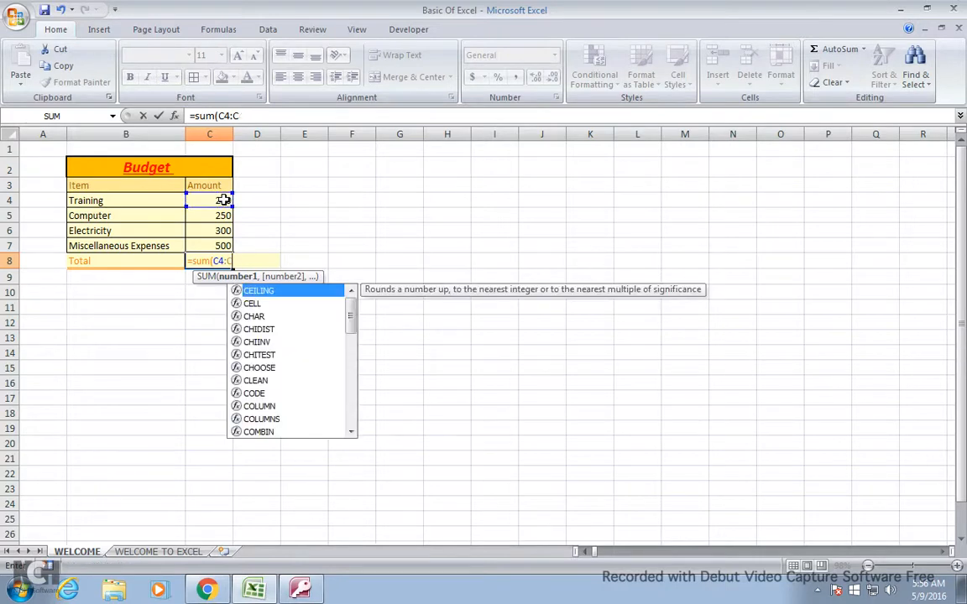
{"action": "type", "text": "7"}
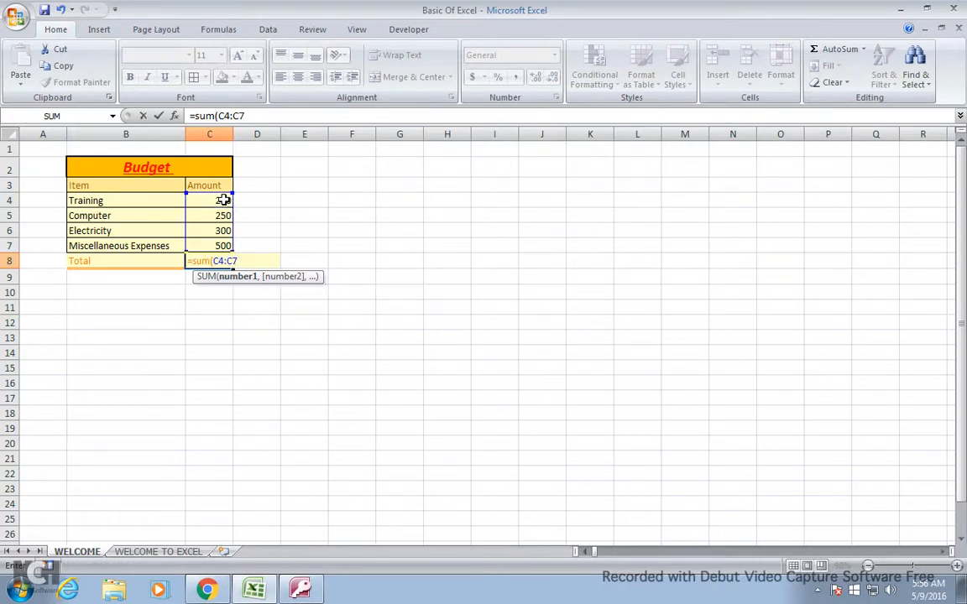
{"action": "type", "text": ")"}
{"action": "key", "text": "Return"}
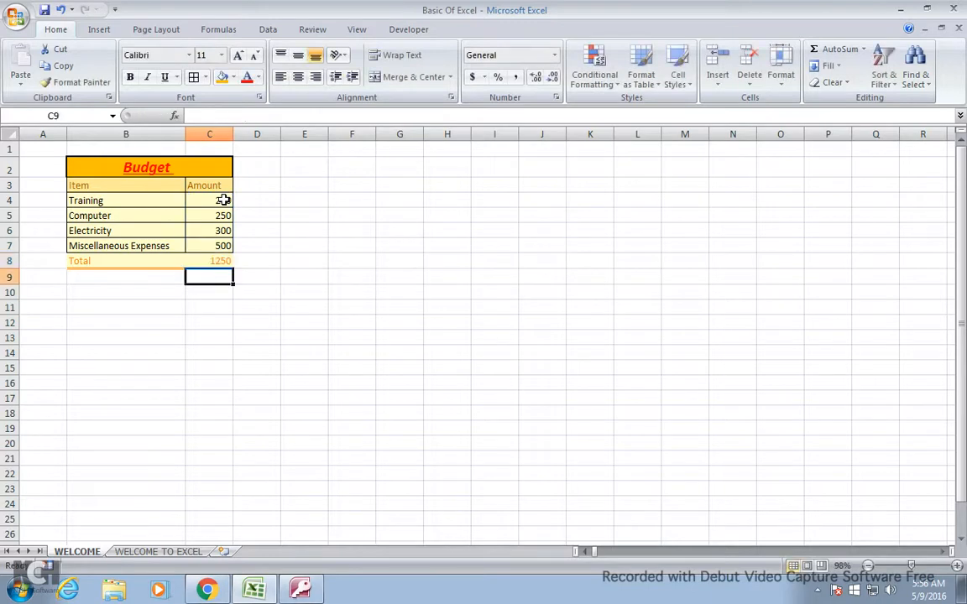
- Clear the Total amount in C8 and re-enter =sum(C4:C7), selecting the amounts from Training through Miscellaneous Expenses as one range
{"action": "key", "text": "Up"}
{"action": "key", "text": "BackSpace"}
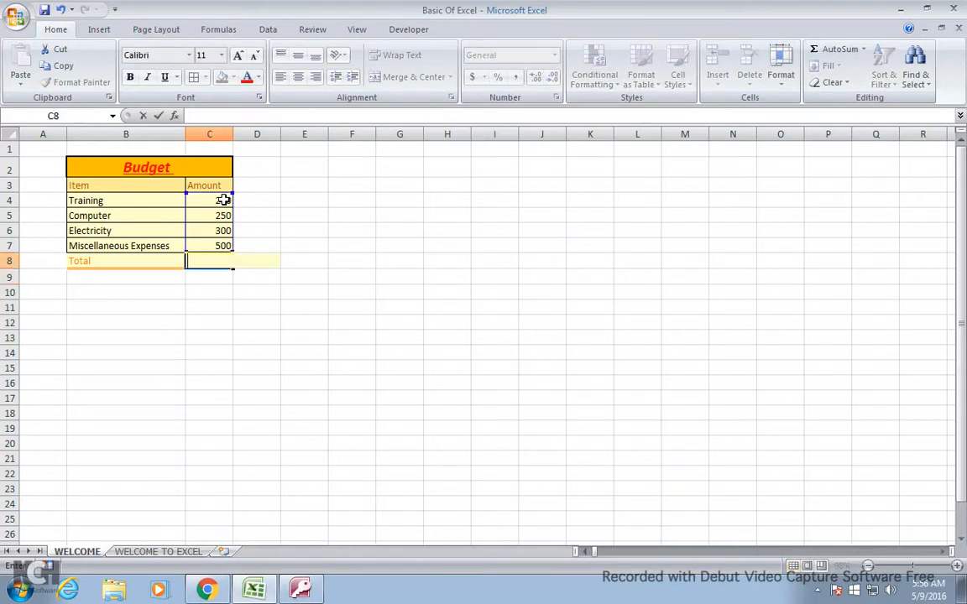
{"action": "type", "text": "=su"}
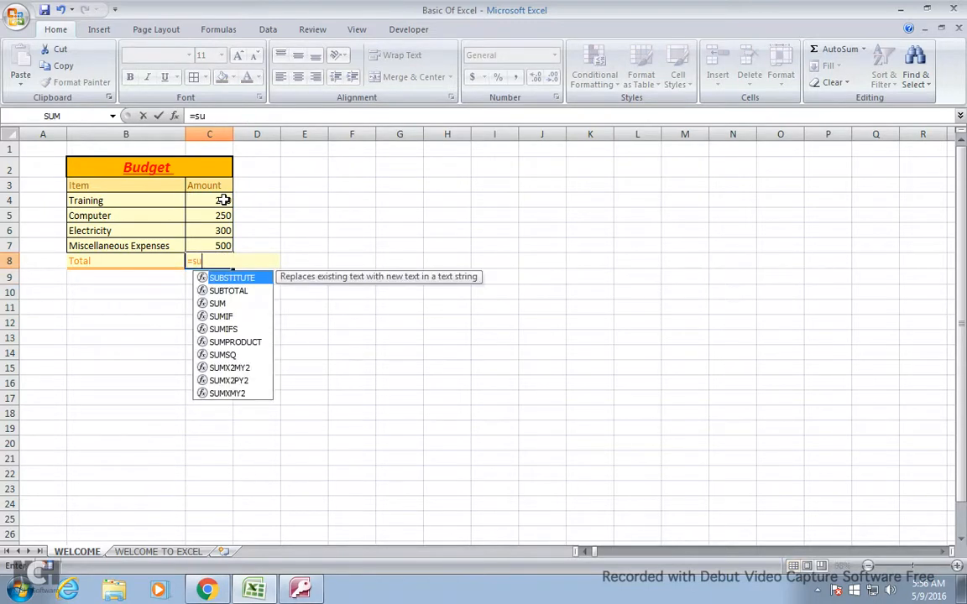
{"action": "type", "text": "m("}
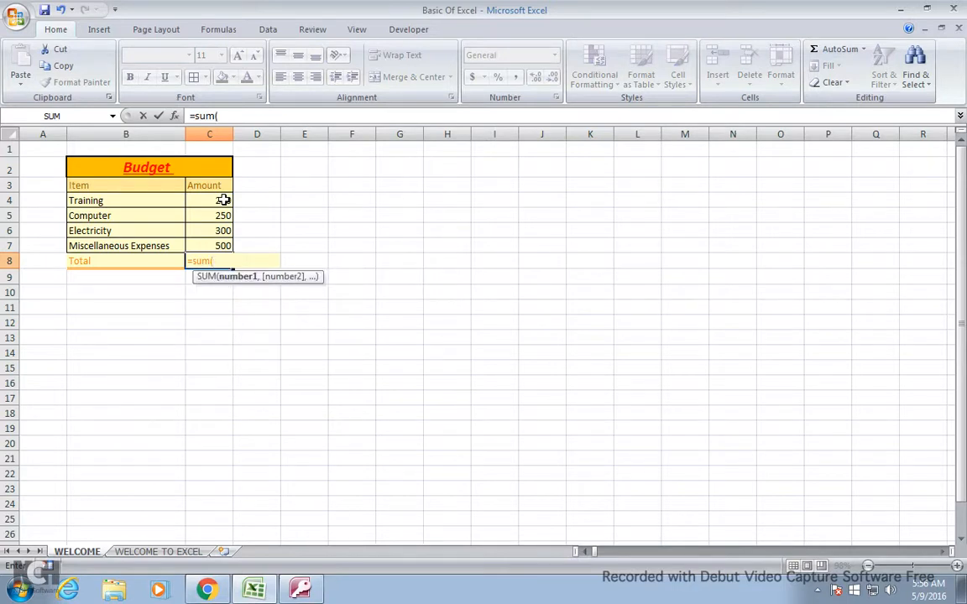
{"action": "left_click_drag", "start_coordinate": [222, 200], "coordinate": [223, 244]}
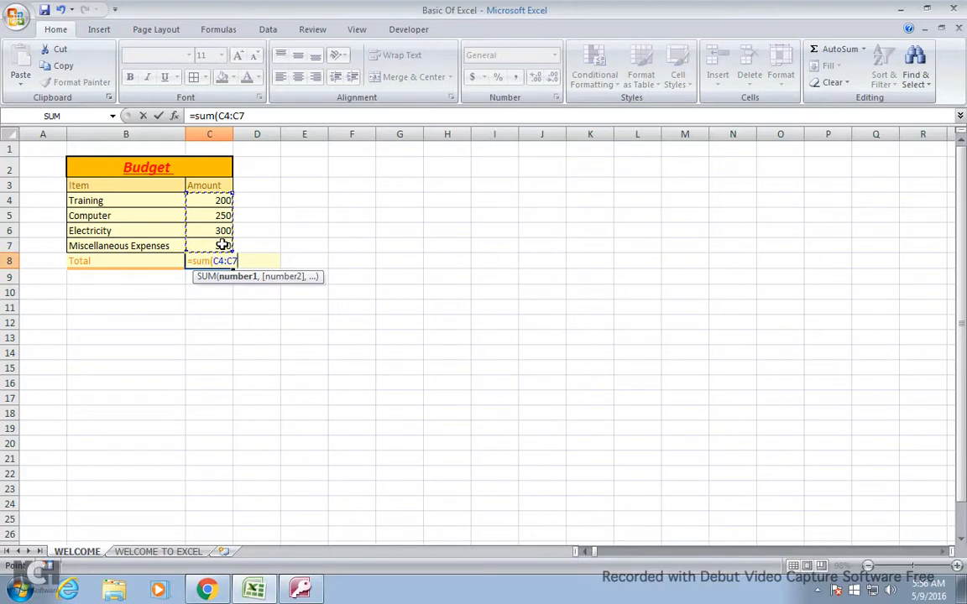
{"action": "type", "text": ")"}
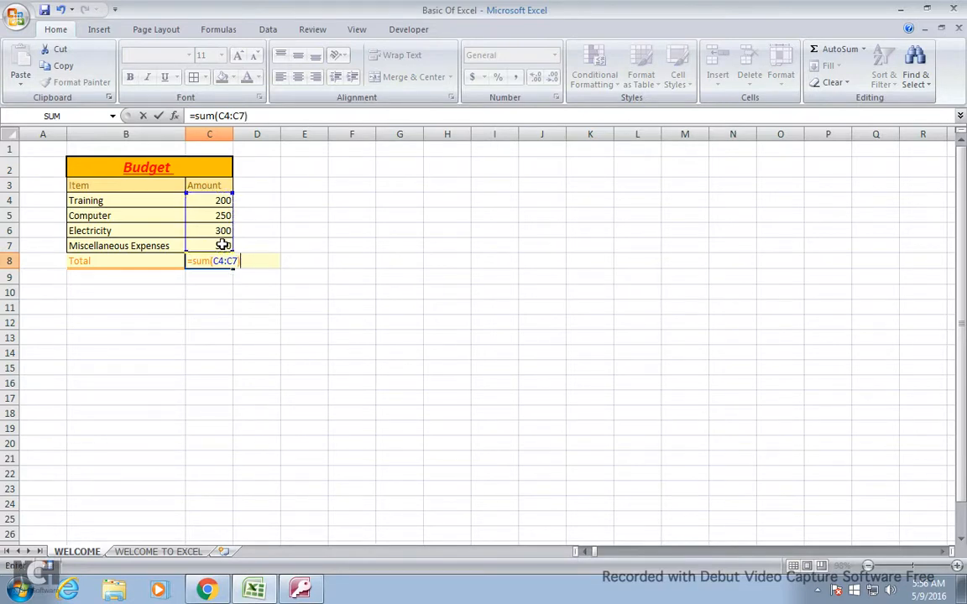
{"action": "key", "text": "Return"}
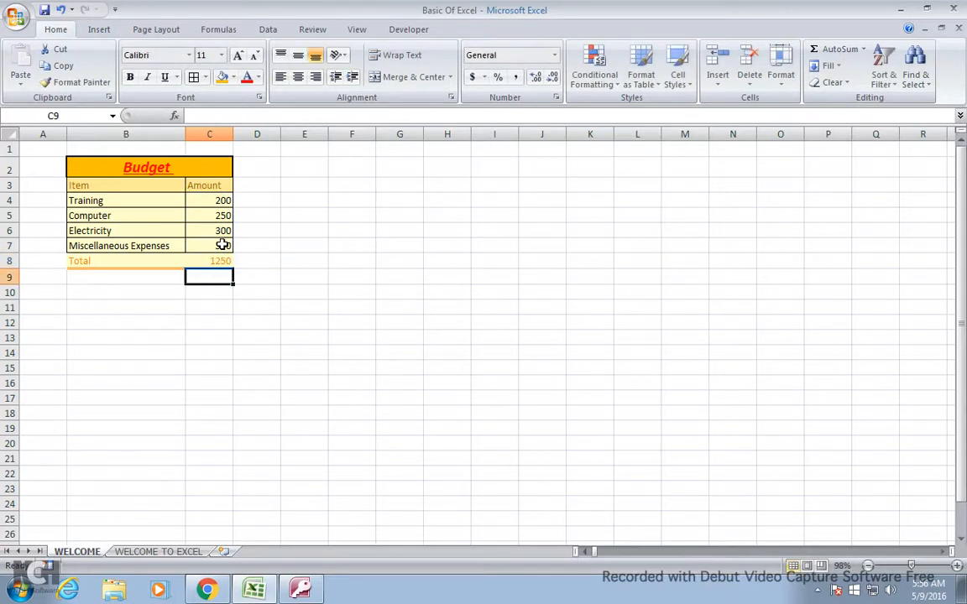
{"action": "key", "text": "Up"}
{"action": "key", "text": "BackSpace"}
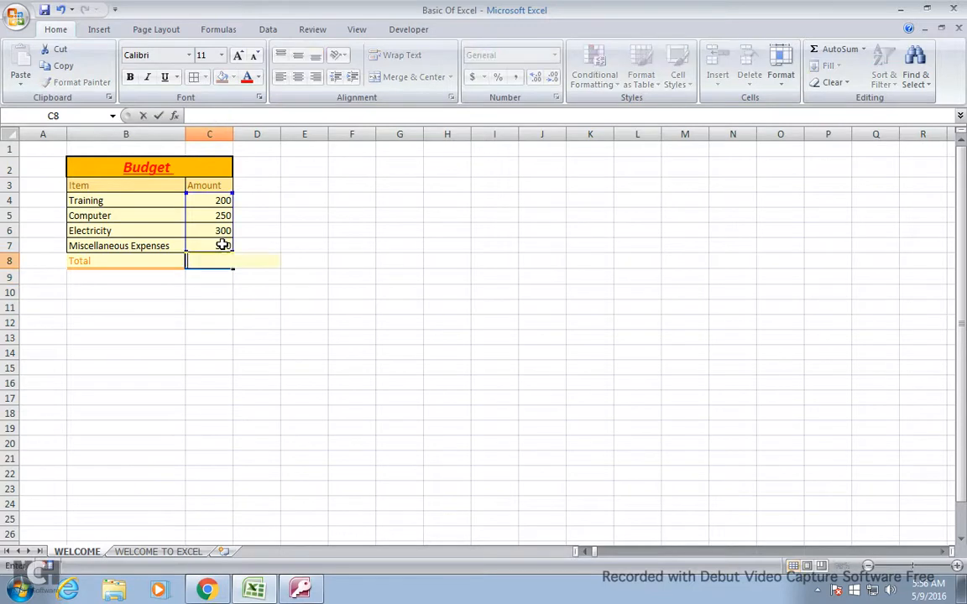
{"action": "key", "text": "Escape"}
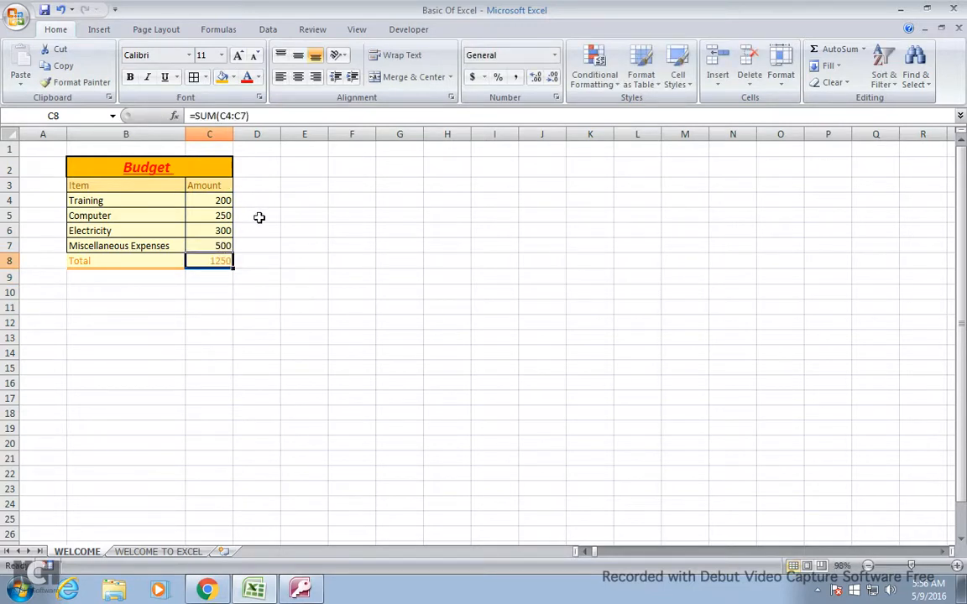
- Clear the Total amount in C8 and recalculate it by applying AutoSum's Sum to the range C4:C8
{"action": "key", "text": "BackSpace"}
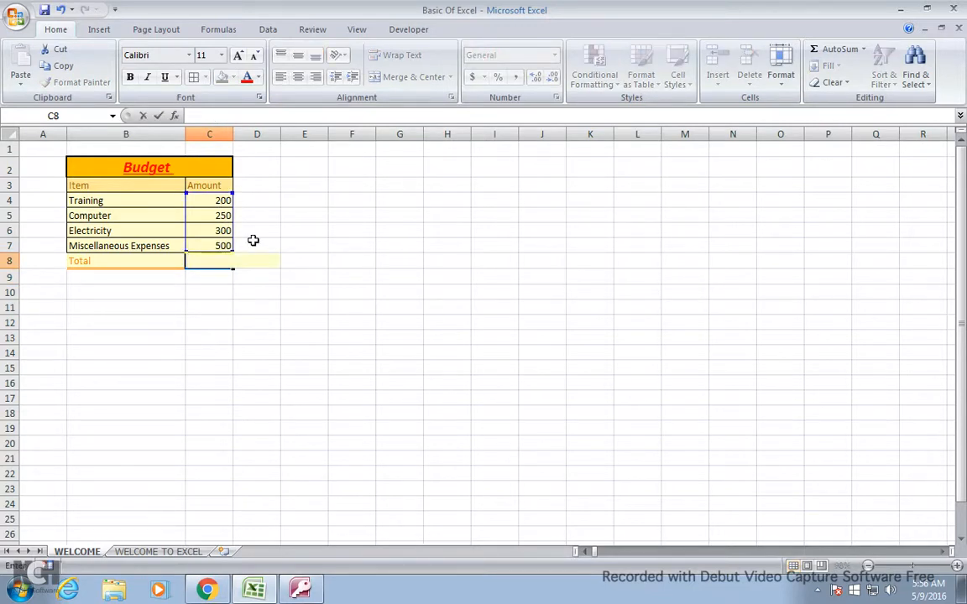
{"action": "left_click", "coordinate": [252, 241]}
{"action": "left_click", "coordinate": [215, 202]}
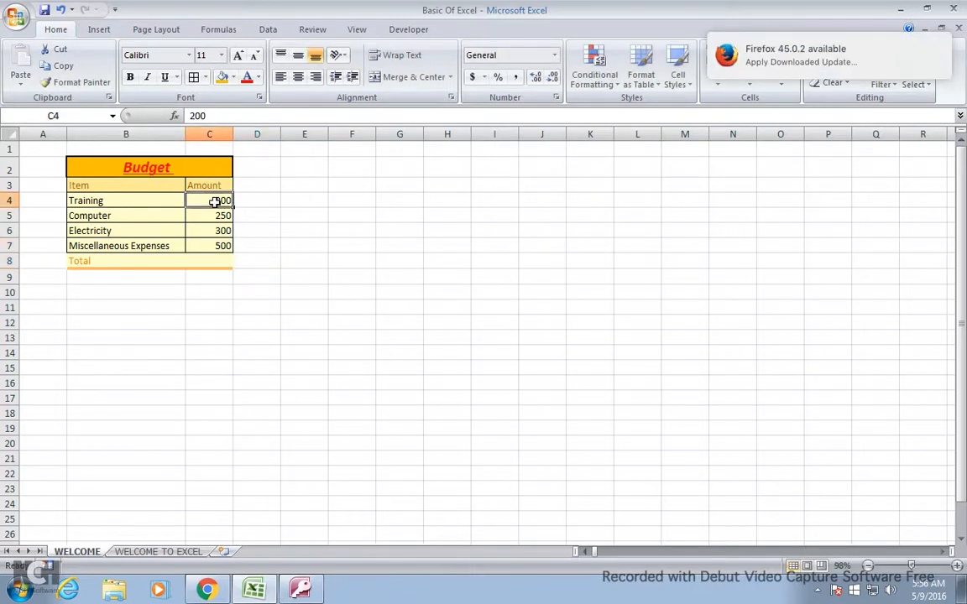
{"action": "key", "text": "shift+Down"}
{"action": "key", "text": "shift+Down"}
{"action": "key", "text": "shift+Down"}
{"action": "key", "text": "shift+Down"}
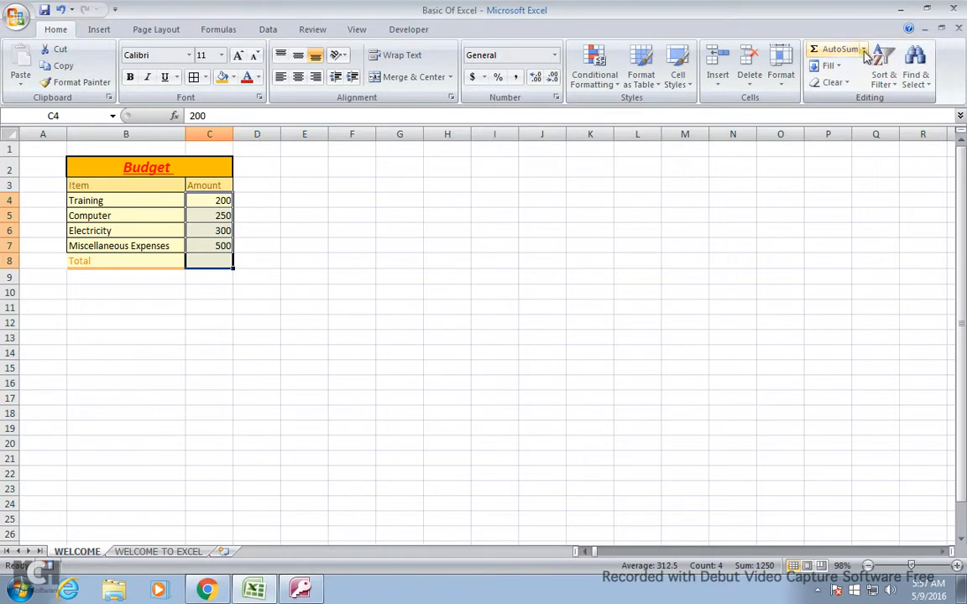
{"action": "left_click", "coordinate": [862, 49]}
{"action": "left_click", "coordinate": [854, 69]}
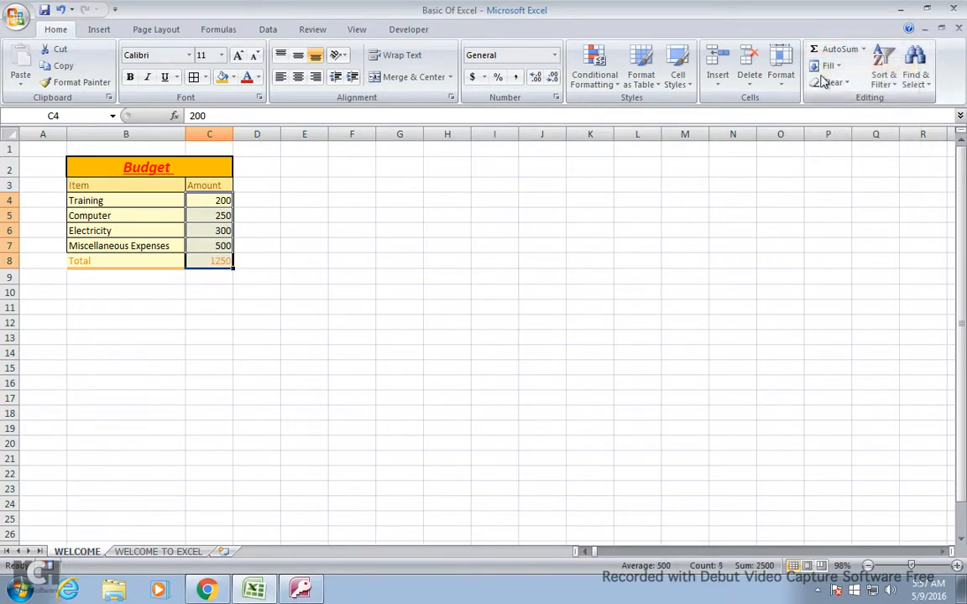
{"action": "left_click", "coordinate": [352, 280]}
- Apply the $ English (United States) accounting format to the amounts from Training through Total, C4:C8
{"action": "left_click", "coordinate": [220, 204]}
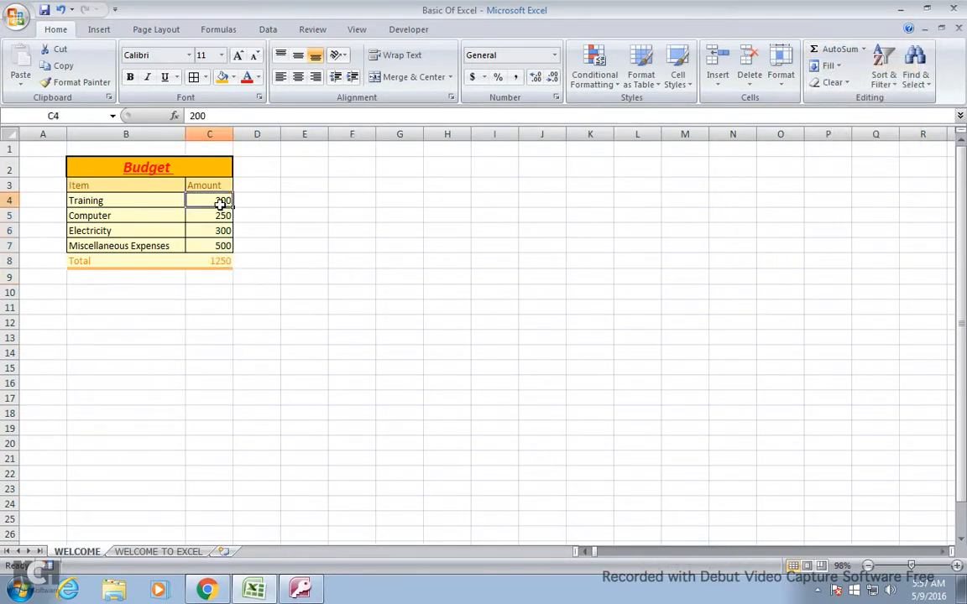
{"action": "key", "text": "shift+Down"}
{"action": "key", "text": "shift+Down"}
{"action": "key", "text": "shift+Down"}
{"action": "key", "text": "shift+Down"}
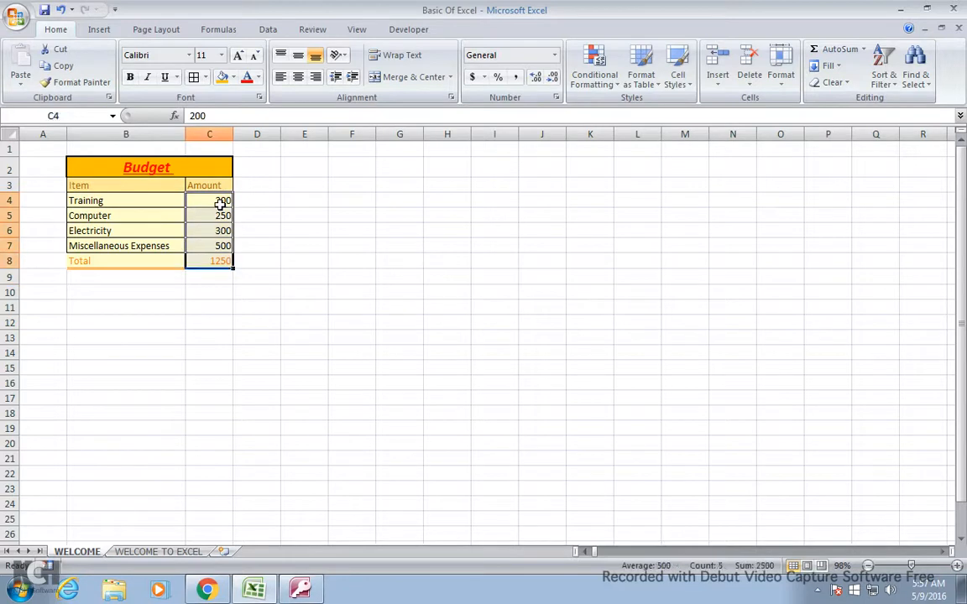
{"action": "left_click", "coordinate": [486, 78]}
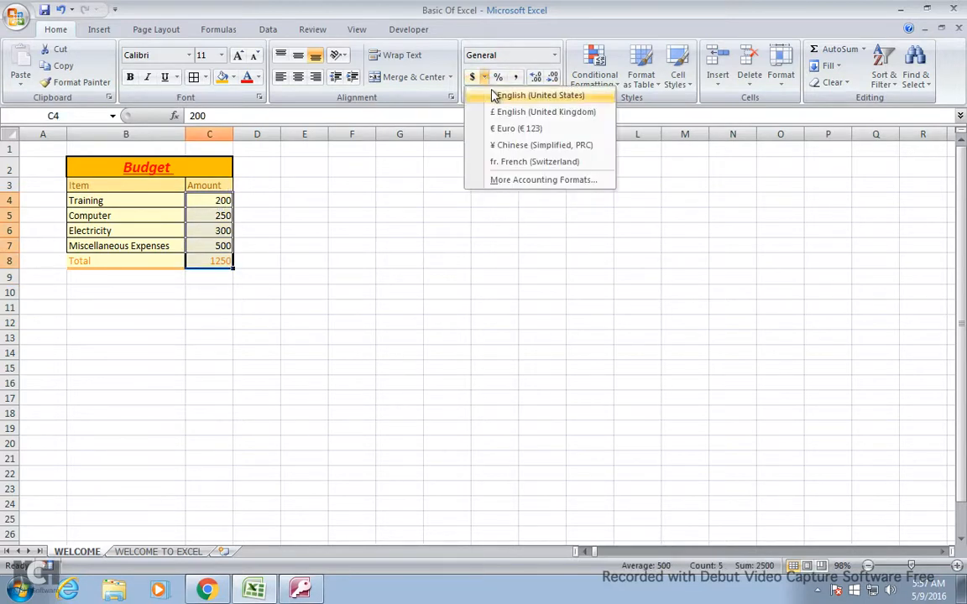
{"action": "left_click", "coordinate": [495, 95]}
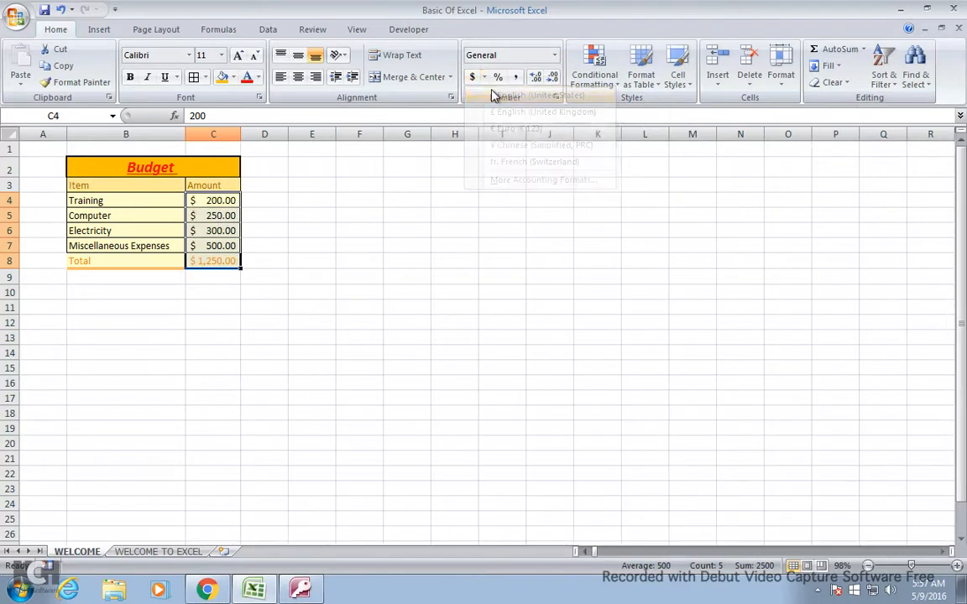
{"action": "left_click", "coordinate": [214, 213]}
{"action": "left_click", "coordinate": [231, 200]}
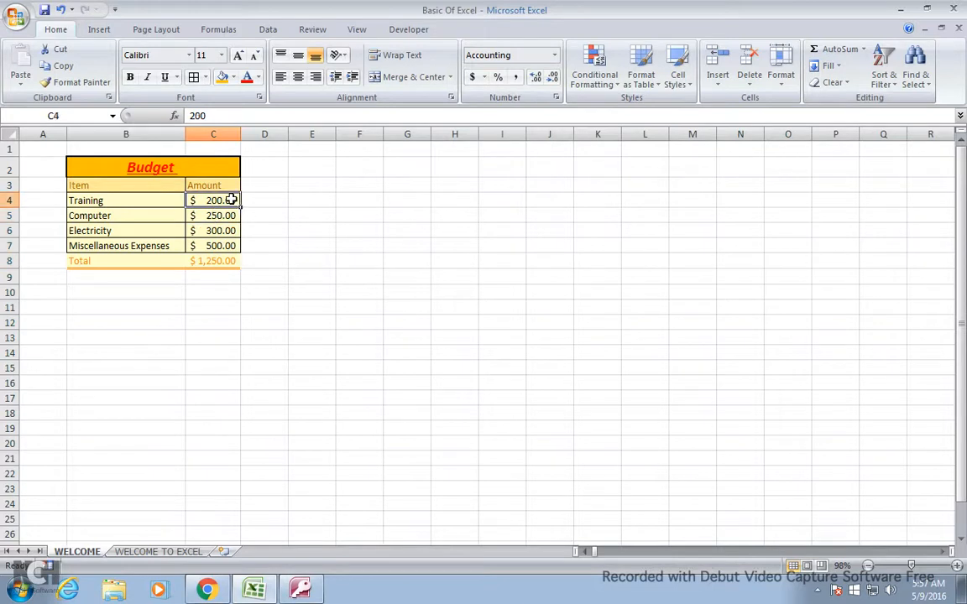
- Change the number format of the amounts from Computer through Total, C5:C8, to Currency
{"action": "left_click", "coordinate": [221, 216]}
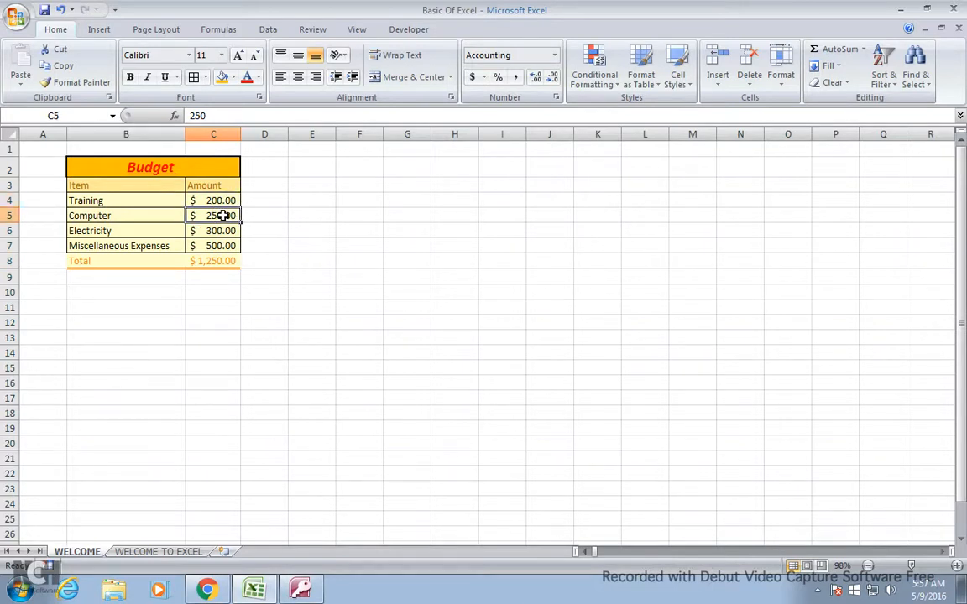
{"action": "key", "text": "shift+Down"}
{"action": "key", "text": "shift+Down"}
{"action": "key", "text": "shift+Down"}
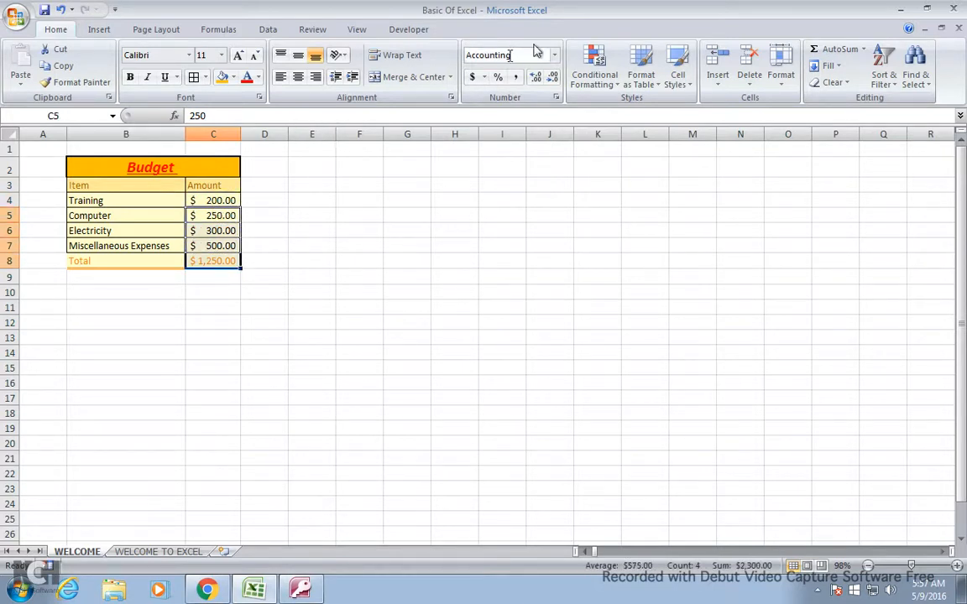
{"action": "left_click", "coordinate": [554, 54]}
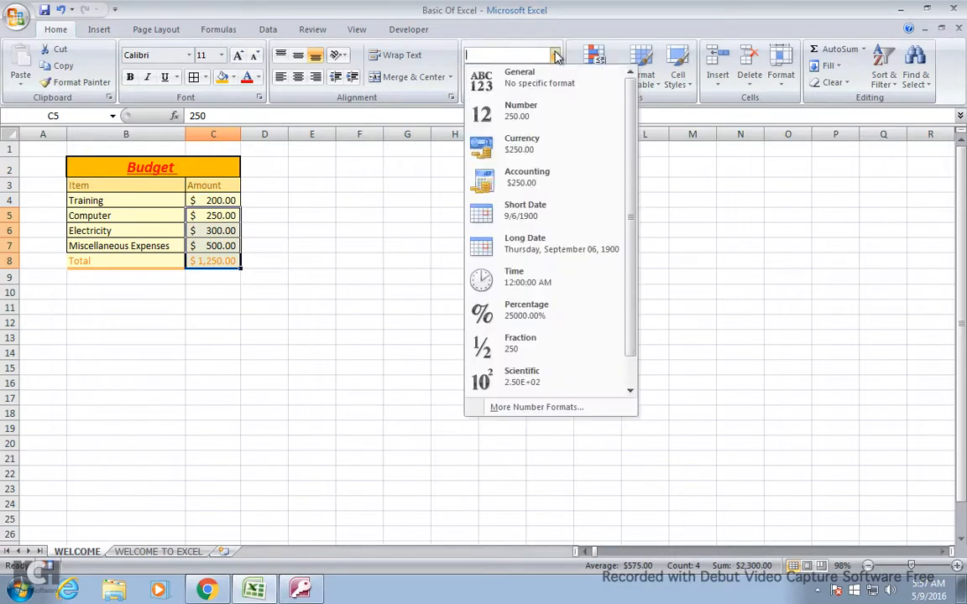
{"action": "left_click", "coordinate": [537, 148]}
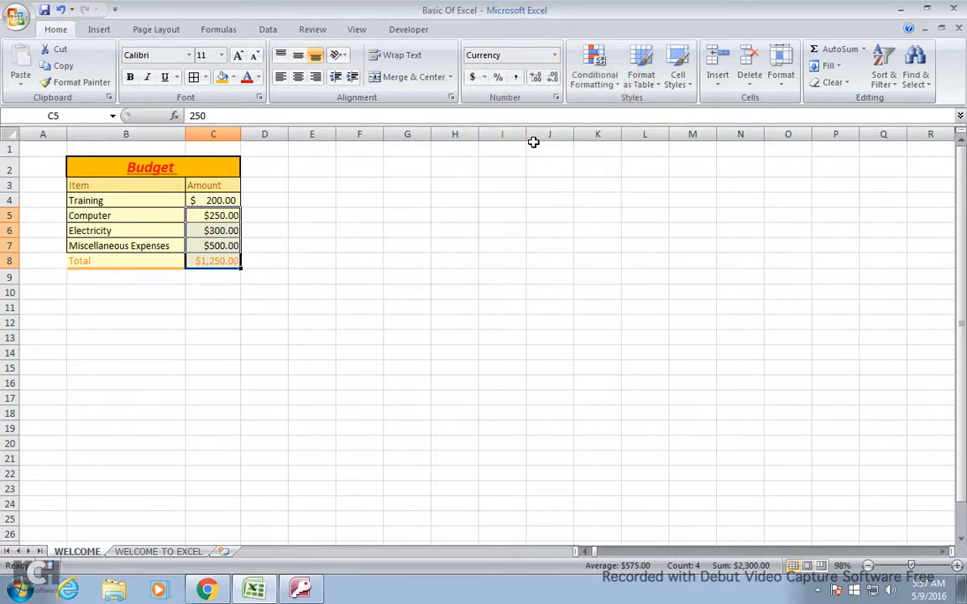
- Copy the Computer amount's formatting in C5 onto the Training amount in C4 with Format Painter
{"action": "left_click", "coordinate": [216, 201]}
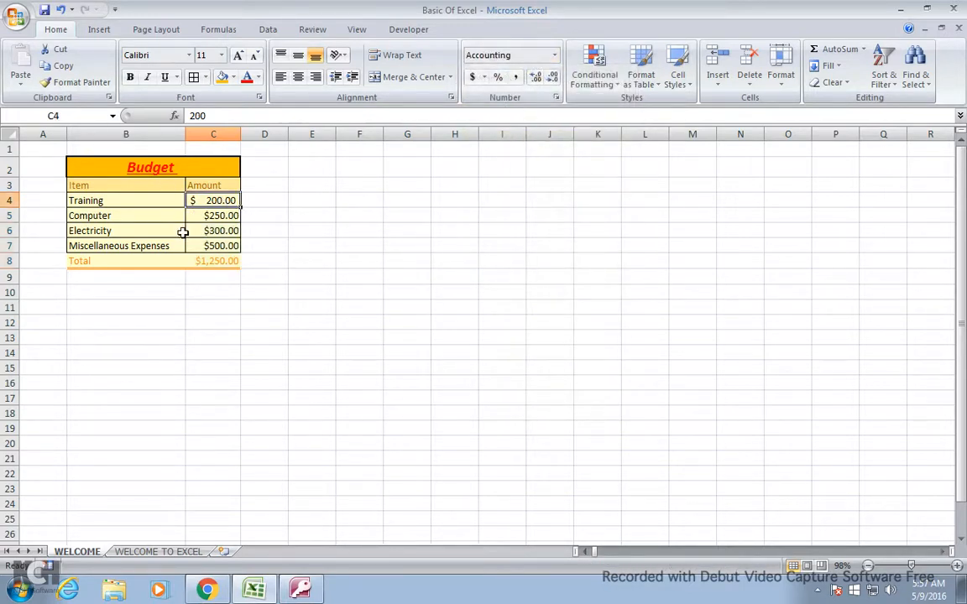
{"action": "left_click", "coordinate": [208, 216]}
{"action": "left_click", "coordinate": [94, 84]}
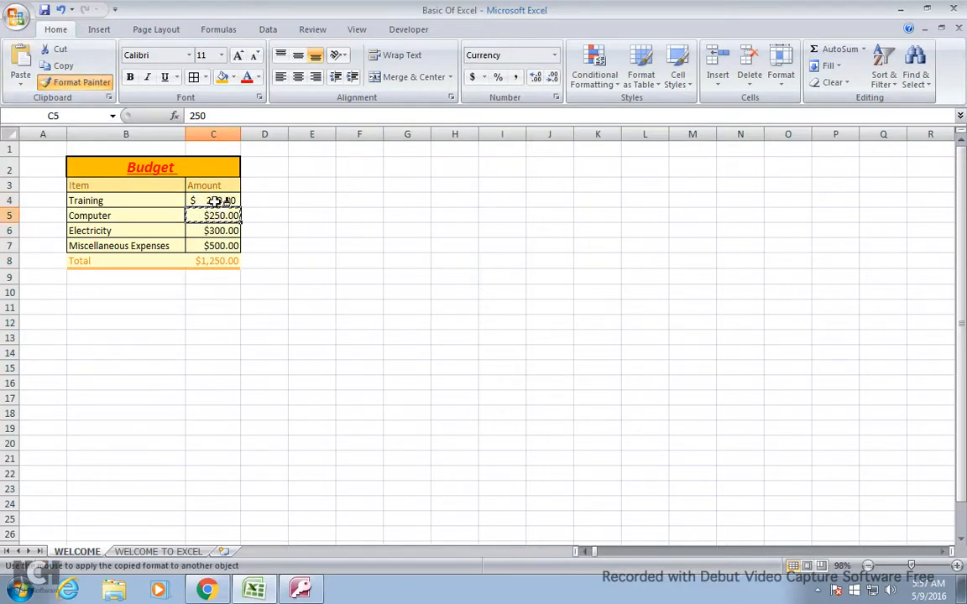
{"action": "left_click", "coordinate": [216, 201]}
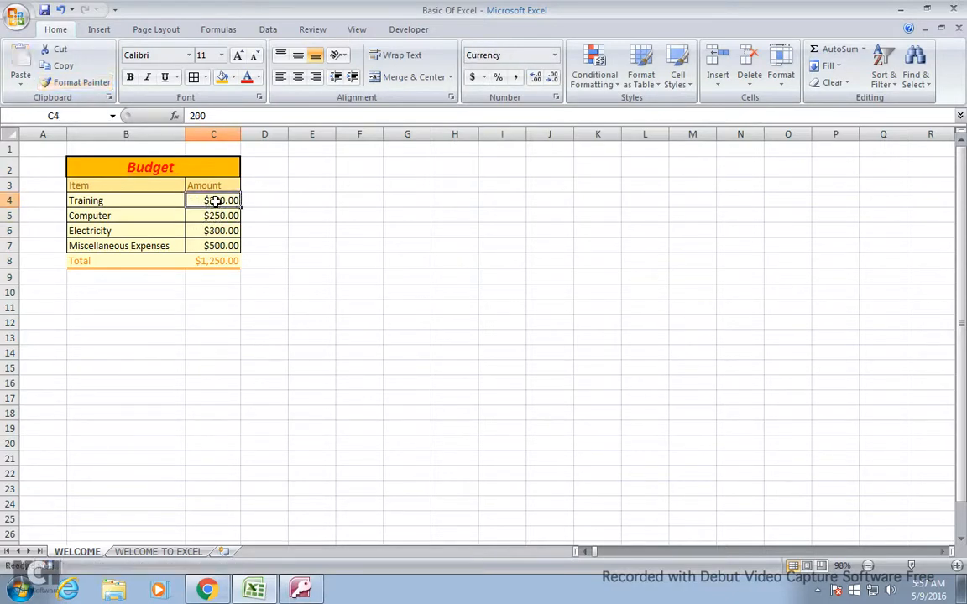
{"action": "left_click", "coordinate": [298, 219]}
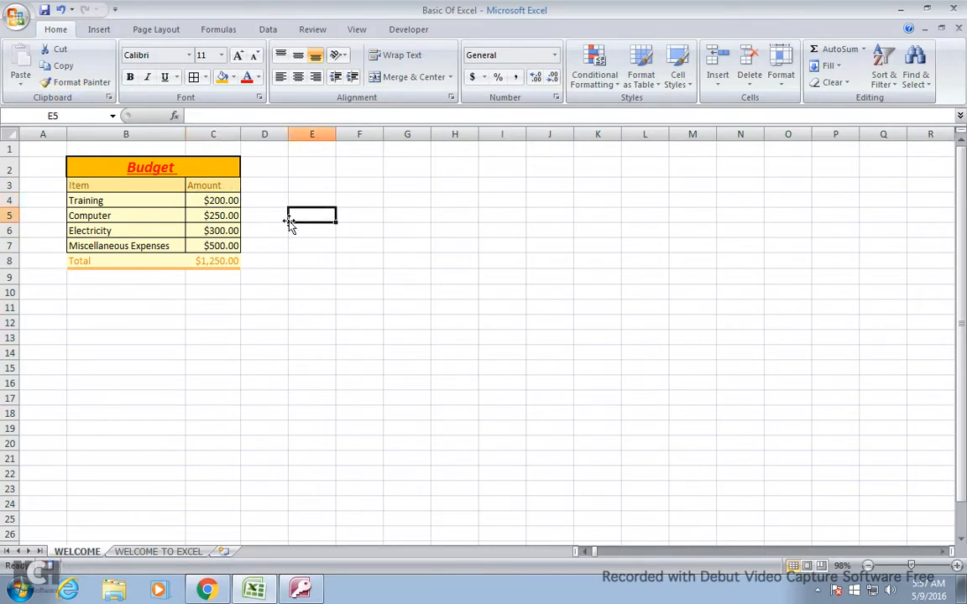
{"action": "key", "text": "Left"}
{"action": "key", "text": "Left"}
{"action": "key", "text": "Up"}
{"action": "key", "text": "Down"}
{"action": "key", "text": "Down"}
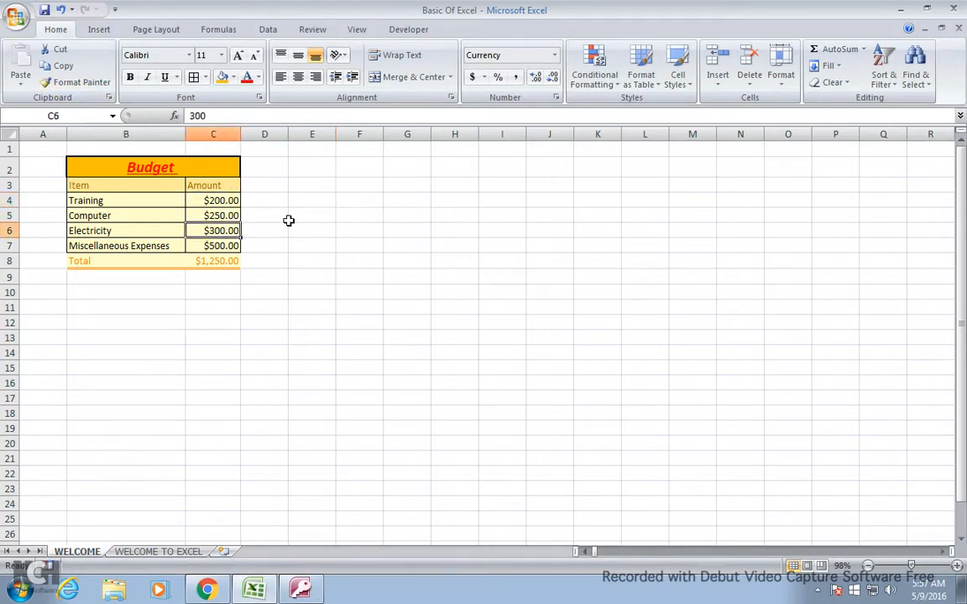
{"action": "key", "text": "Down"}
{"action": "left_click", "coordinate": [9, 134]}
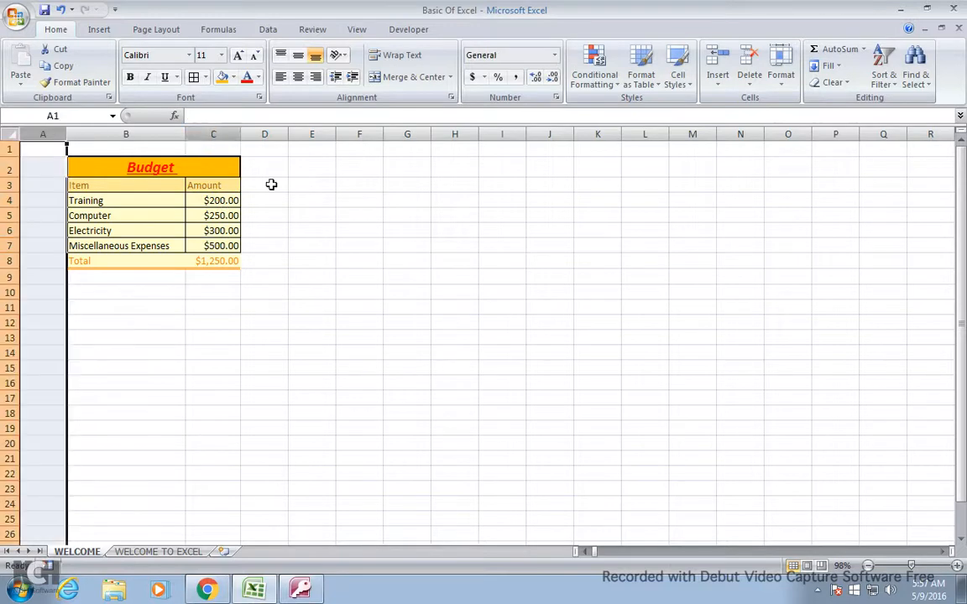
{"action": "left_click", "coordinate": [303, 227]}
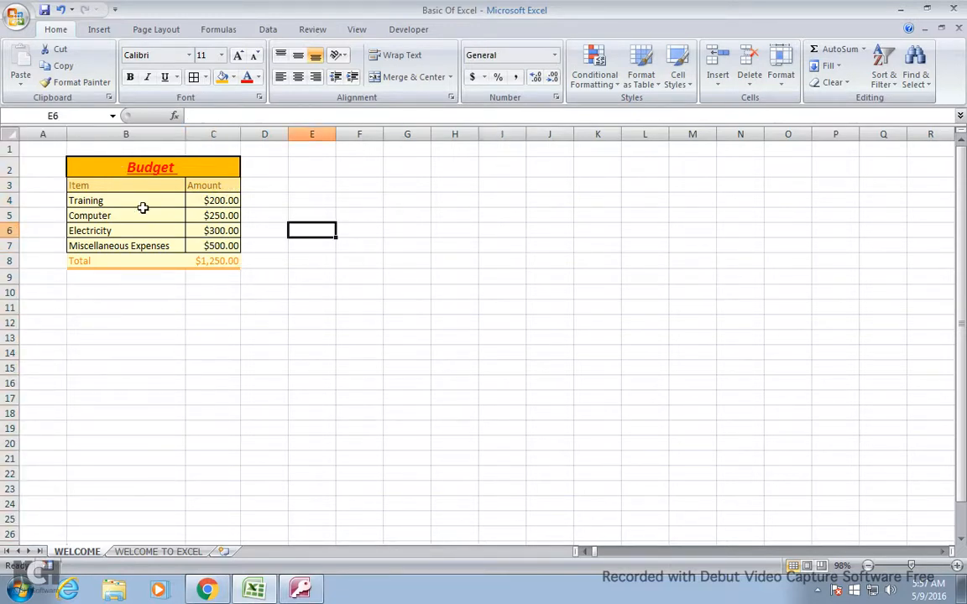
- Hide the gridlines on the WELCOME worksheet
{"action": "left_click", "coordinate": [352, 34]}
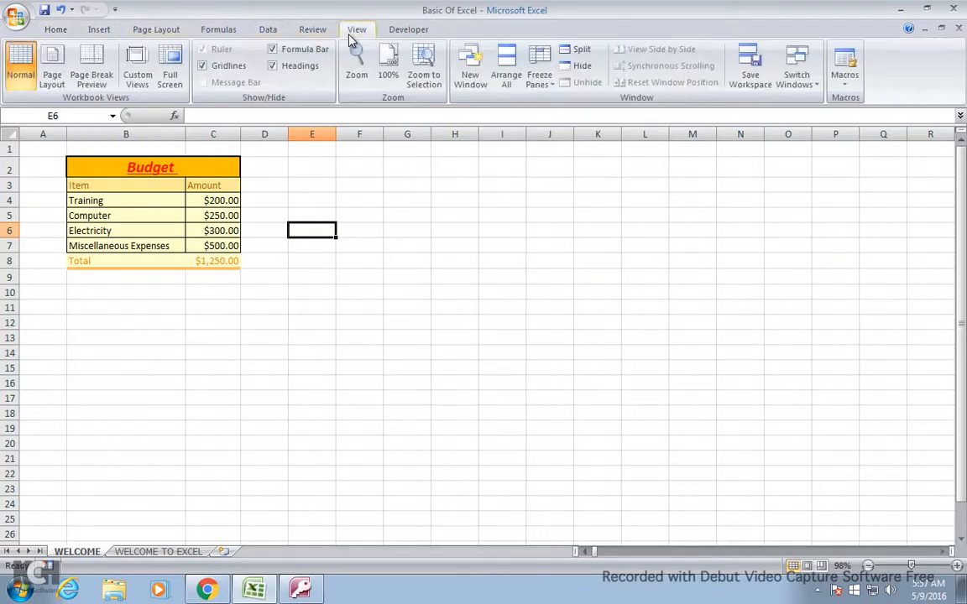
{"action": "left_click", "coordinate": [210, 69]}
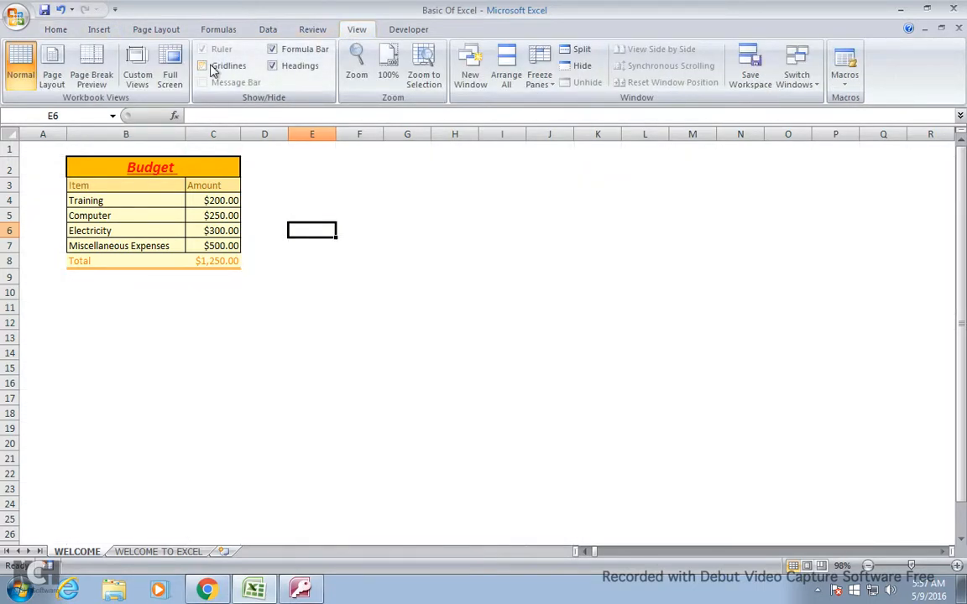
{"action": "left_click", "coordinate": [168, 275]}
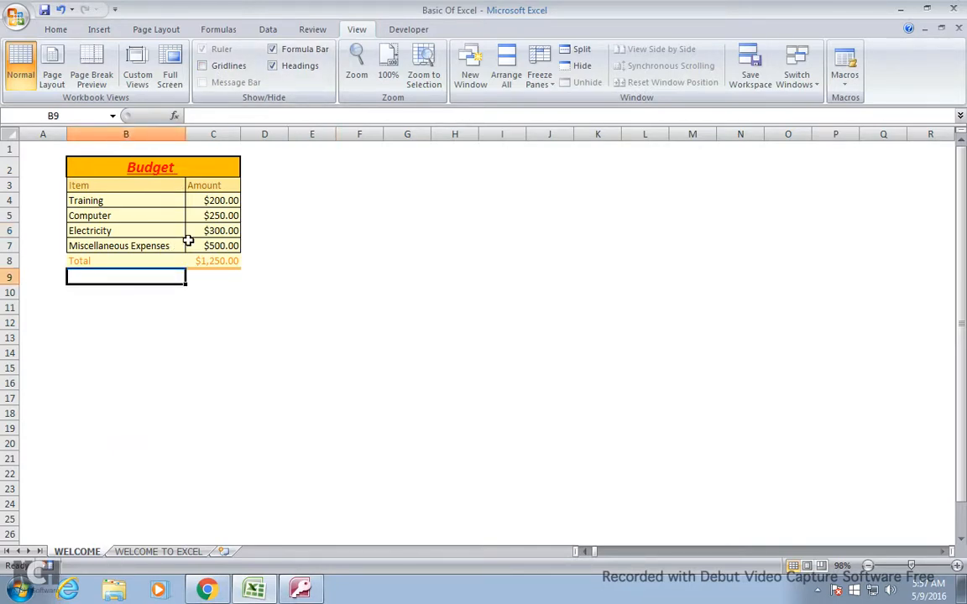
- Show the sheet in Page Layout view and enter Yearly Budget as the centre header
{"action": "left_click", "coordinate": [806, 567]}
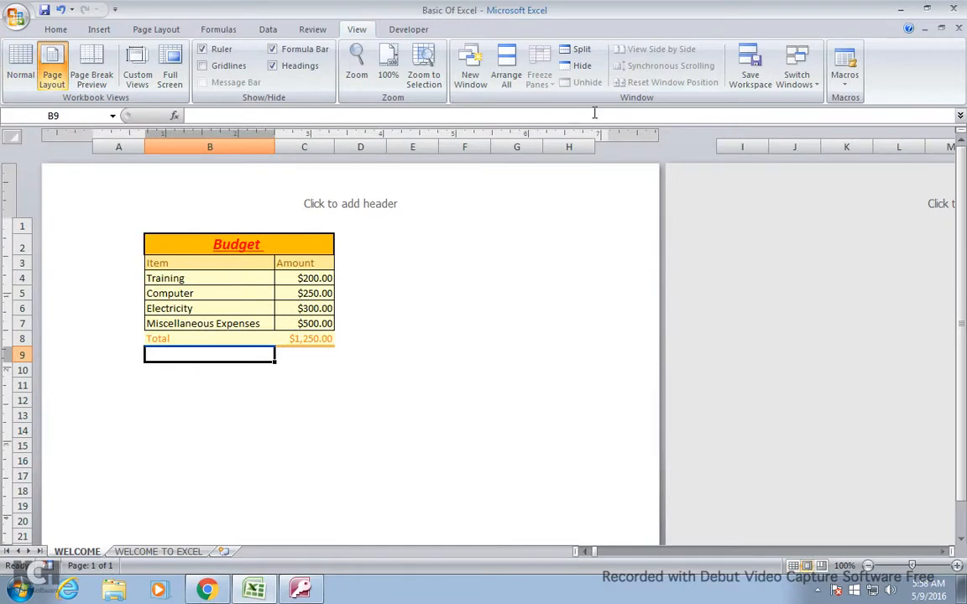
{"action": "left_click", "coordinate": [365, 190]}
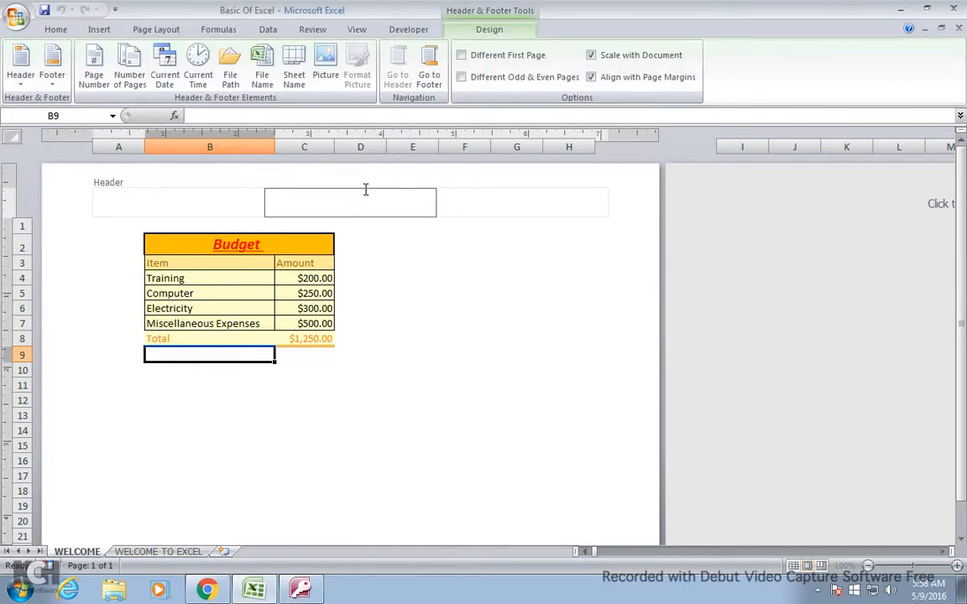
{"action": "type", "text": "Yearly Budget"}
{"action": "left_click", "coordinate": [454, 309]}
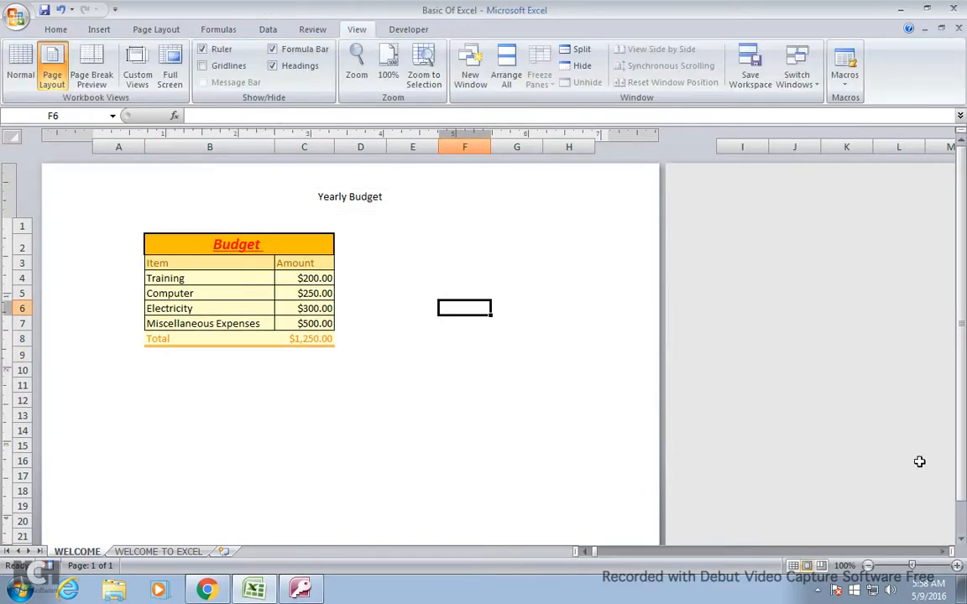
- Enter ABC Company L.T.D in the centre section of the page footer
{"action": "left_click", "coordinate": [962, 540]}
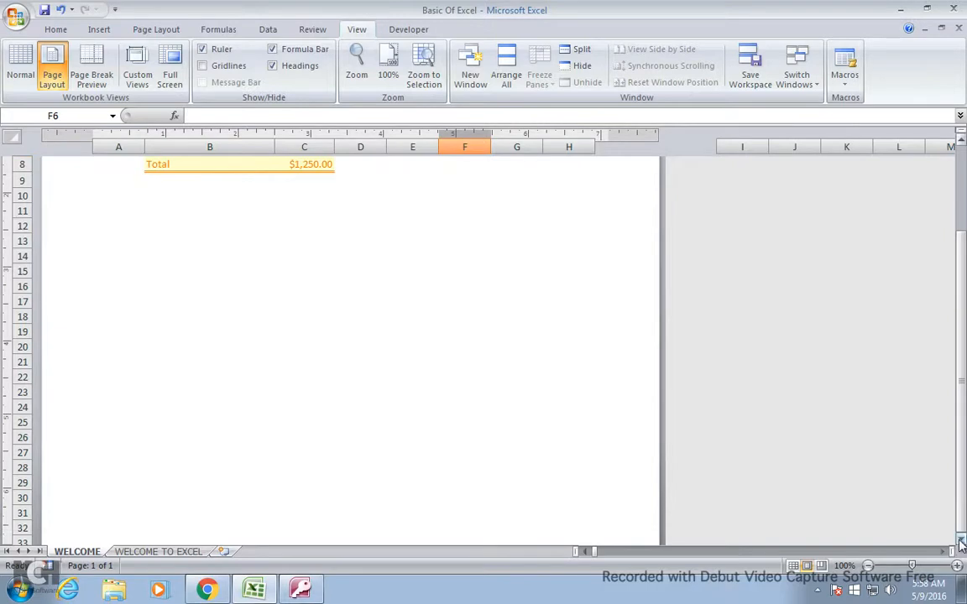
{"action": "left_click", "coordinate": [962, 540]}
{"action": "left_click", "coordinate": [961, 540]}
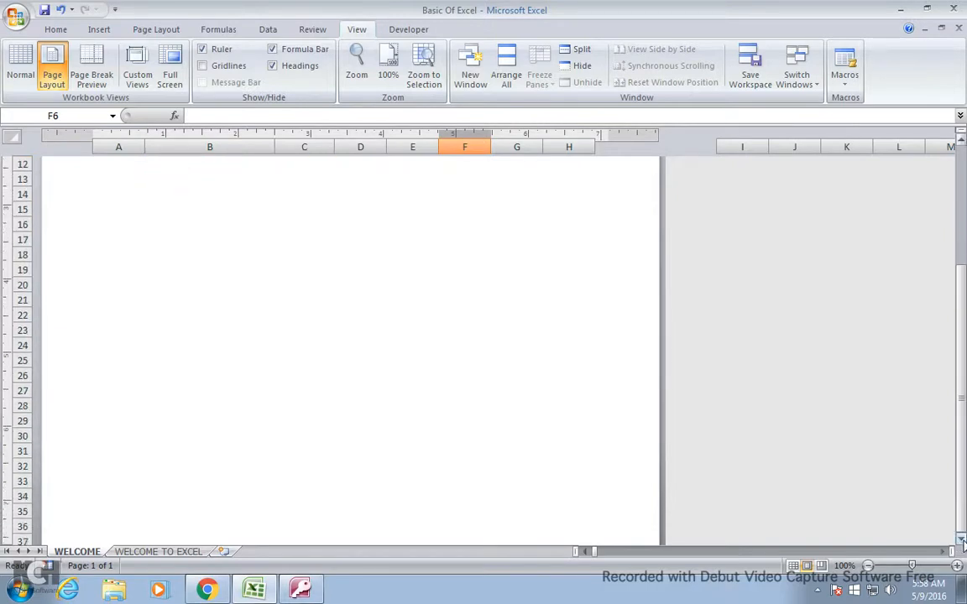
{"action": "left_click", "coordinate": [961, 540]}
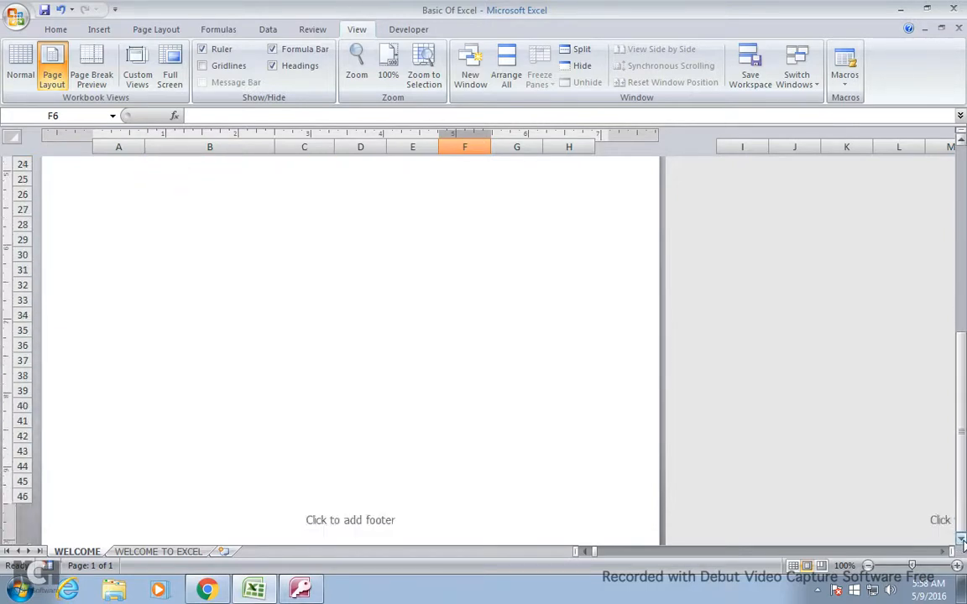
{"action": "left_click", "coordinate": [411, 516]}
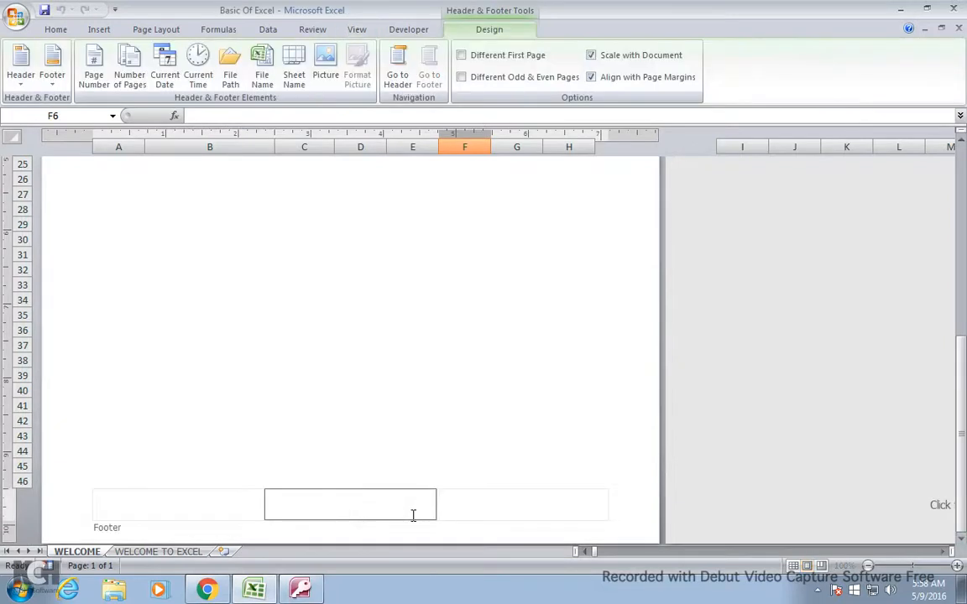
{"action": "type", "text": "ABC Company L.T.D"}
{"action": "left_click", "coordinate": [471, 340]}
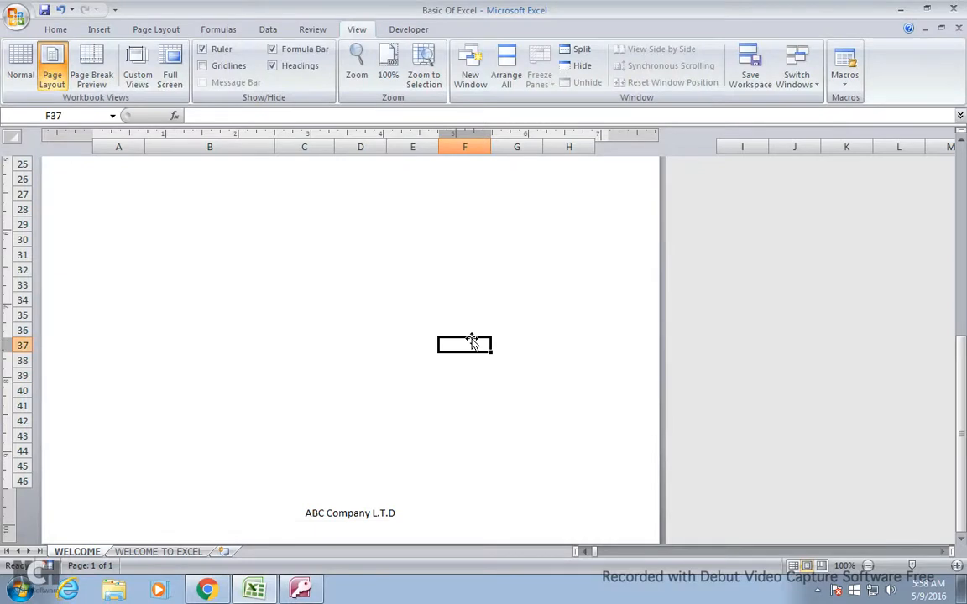
- Review the page from the footer back up to the header and the Budget table
{"action": "key", "text": "Up"}
{"action": "key", "text": "Up"}
{"action": "key", "text": "Up"}
{"action": "key", "text": "Up"}
{"action": "key", "text": "Up"}
{"action": "key", "text": "Up"}
{"action": "key", "text": "Up"}
{"action": "key", "text": "Up"}
{"action": "key", "text": "Up"}
{"action": "key", "text": "Up"}
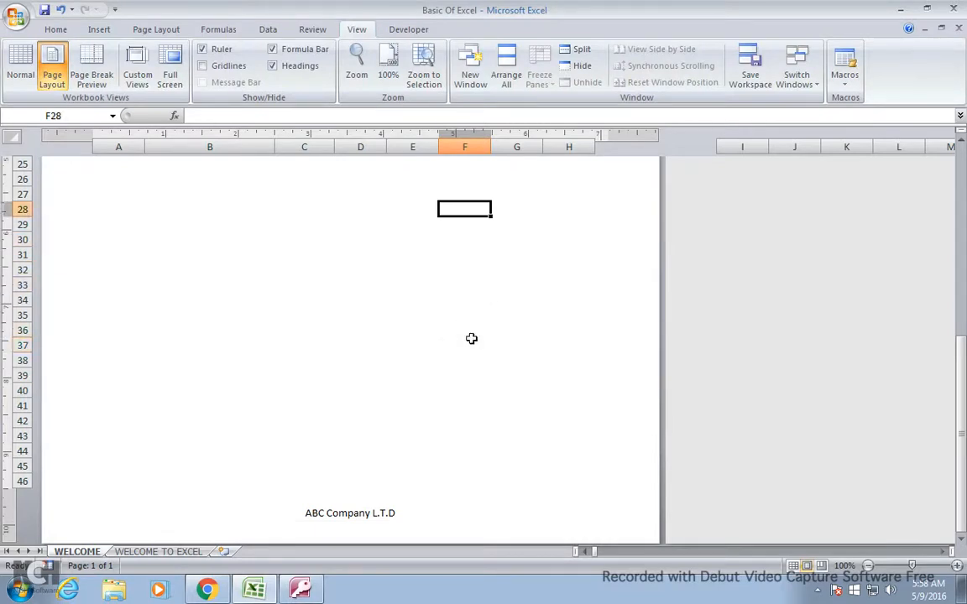
{"action": "key", "text": "Up"}
{"action": "key", "text": "Up"}
{"action": "key", "text": "Up"}
{"action": "key", "text": "Up"}
{"action": "key", "text": "Up"}
{"action": "key", "text": "Up"}
{"action": "key", "text": "Up"}
{"action": "key", "text": "Up"}
{"action": "key", "text": "Up"}
{"action": "key", "text": "Up"}
{"action": "key", "text": "Up"}
{"action": "key", "text": "Up"}
{"action": "key", "text": "Up"}
{"action": "key", "text": "Up"}
{"action": "key", "text": "Up"}
{"action": "key", "text": "Up"}
{"action": "key", "text": "Up"}
{"action": "key", "text": "Up"}
{"action": "key", "text": "Up"}
{"action": "key", "text": "Up"}
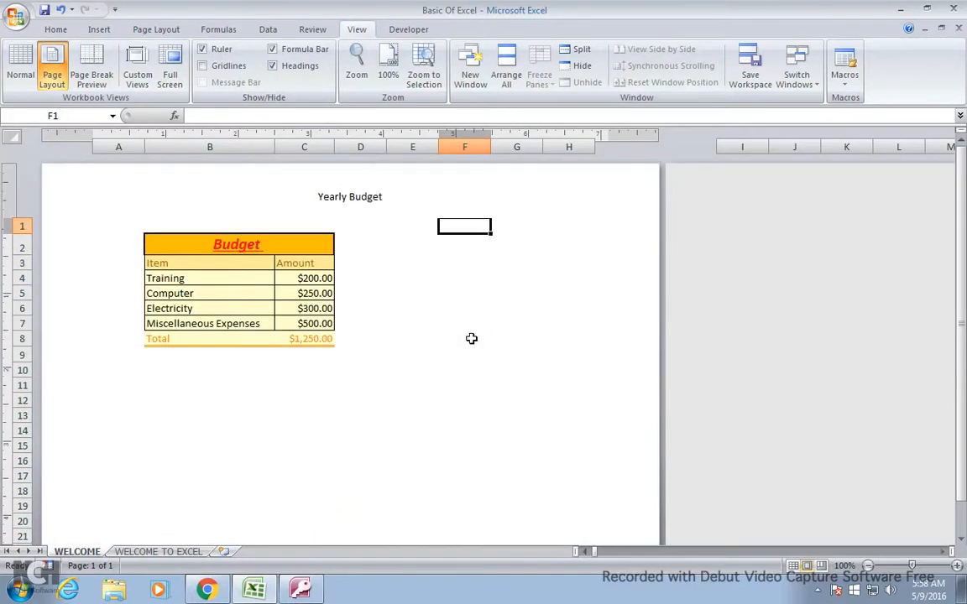
- Return the sheet to Normal view and show the gridlines again
{"action": "left_click", "coordinate": [792, 566]}
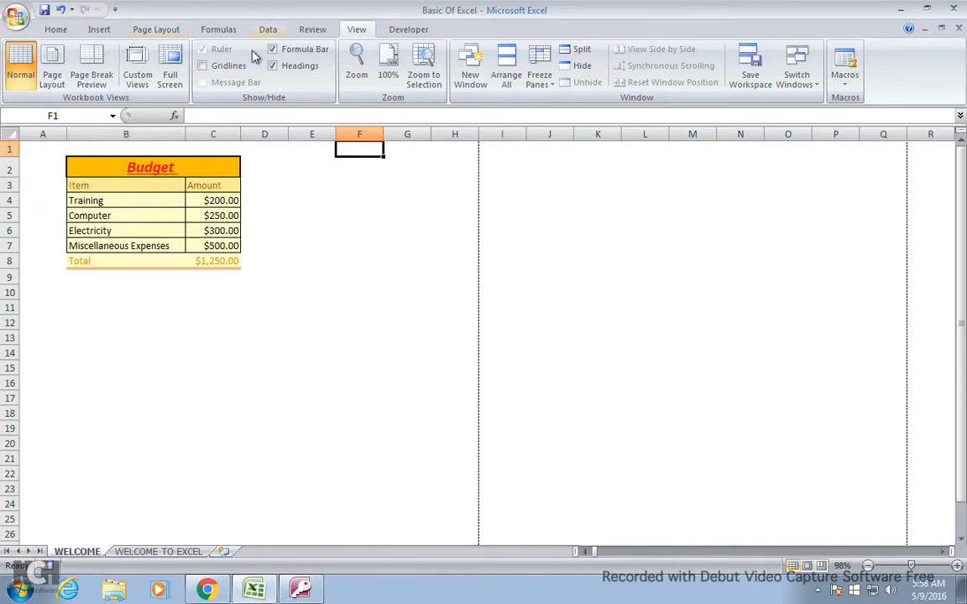
{"action": "left_click", "coordinate": [224, 71]}
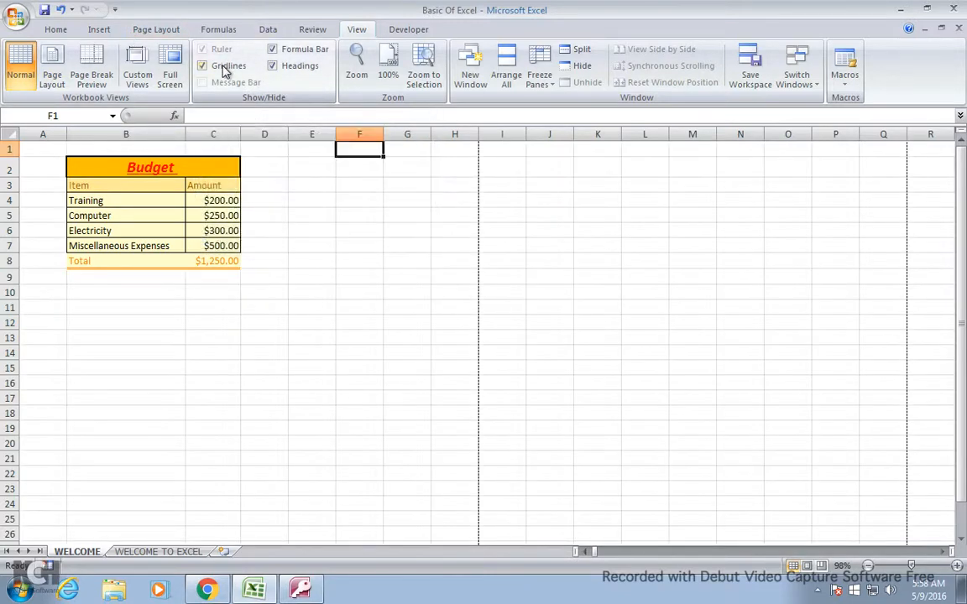
- Zoom the WELCOME sheet to 196%, 69% and back to 98%, bringing the whole Budget table back into view
{"action": "left_click", "coordinate": [236, 215]}
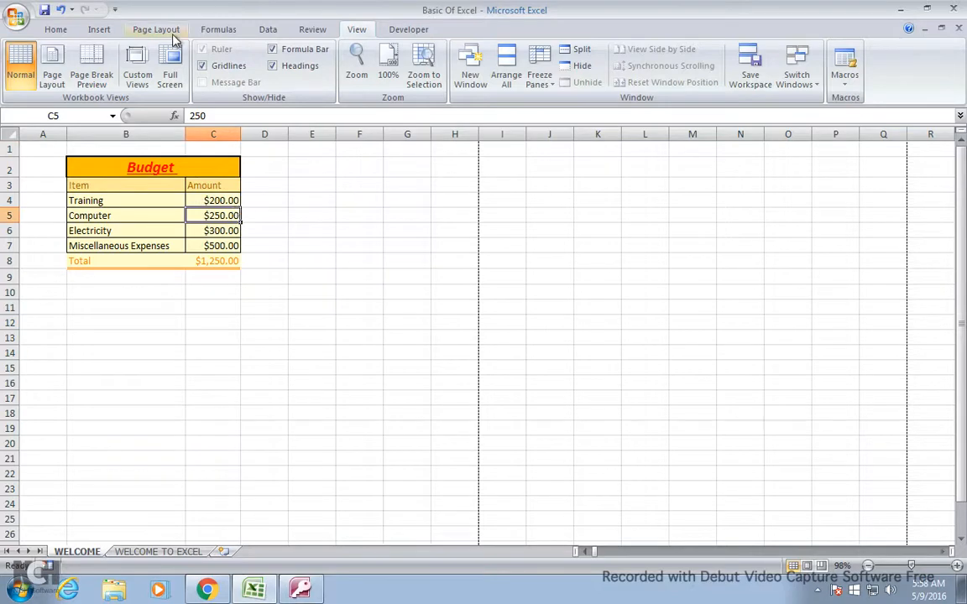
{"action": "left_click", "coordinate": [61, 31]}
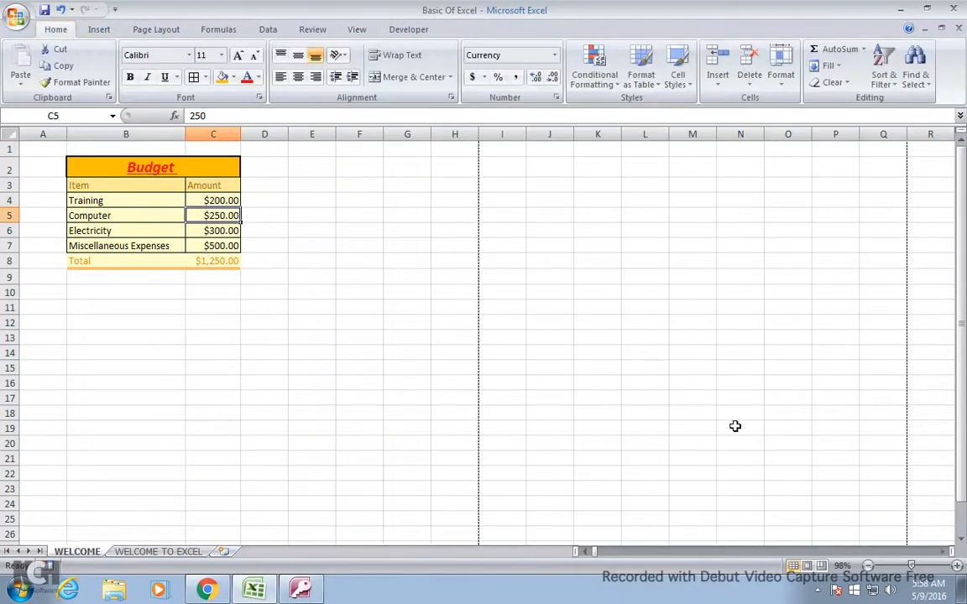
{"action": "left_click", "coordinate": [923, 566]}
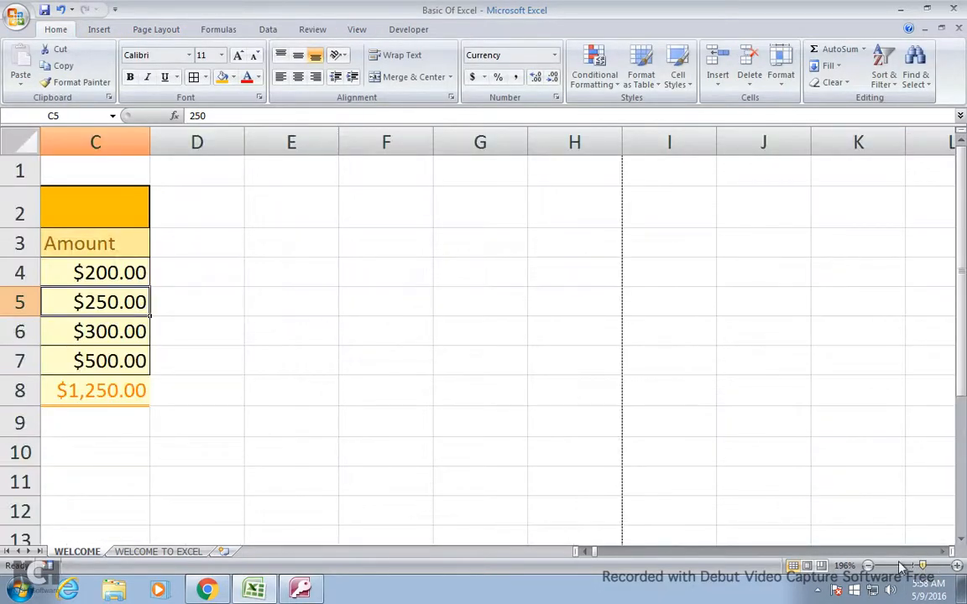
{"action": "left_click", "coordinate": [902, 566]}
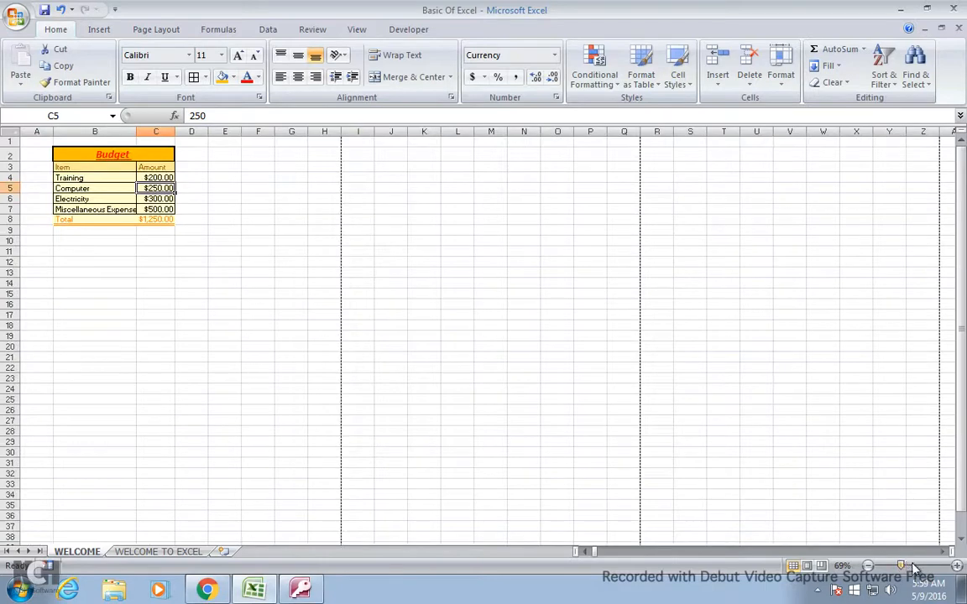
{"action": "left_click", "coordinate": [911, 566]}
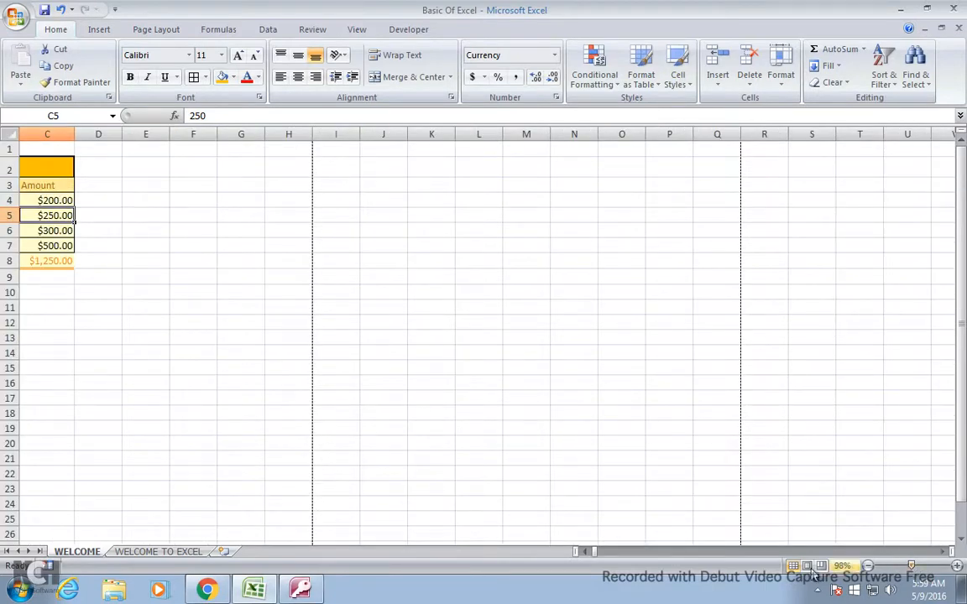
{"action": "left_click", "coordinate": [580, 552]}
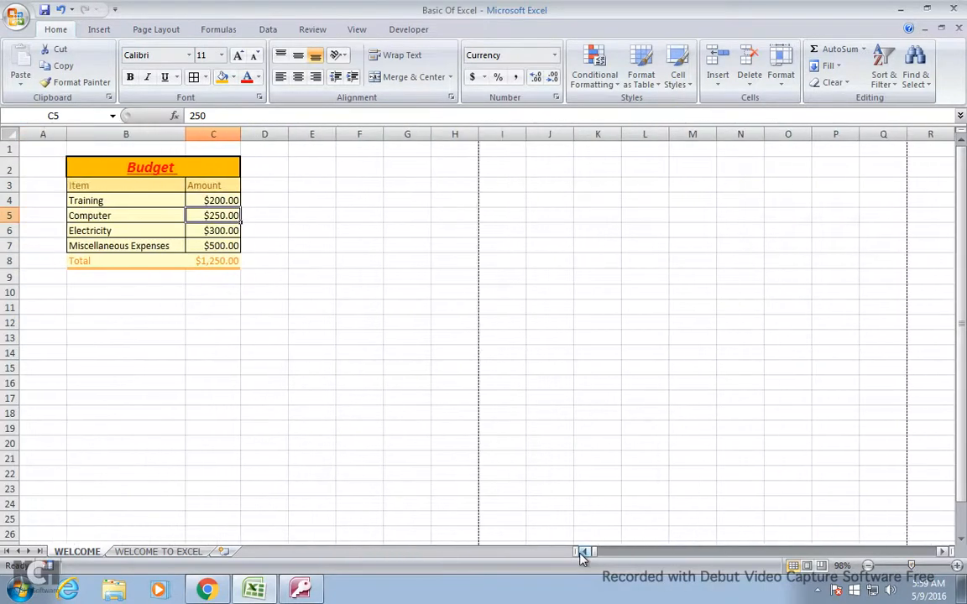
- Select the Budget table from its title through row 9 and look over the commands for inserting tables, illustrations and charts
{"action": "left_click", "coordinate": [168, 165]}
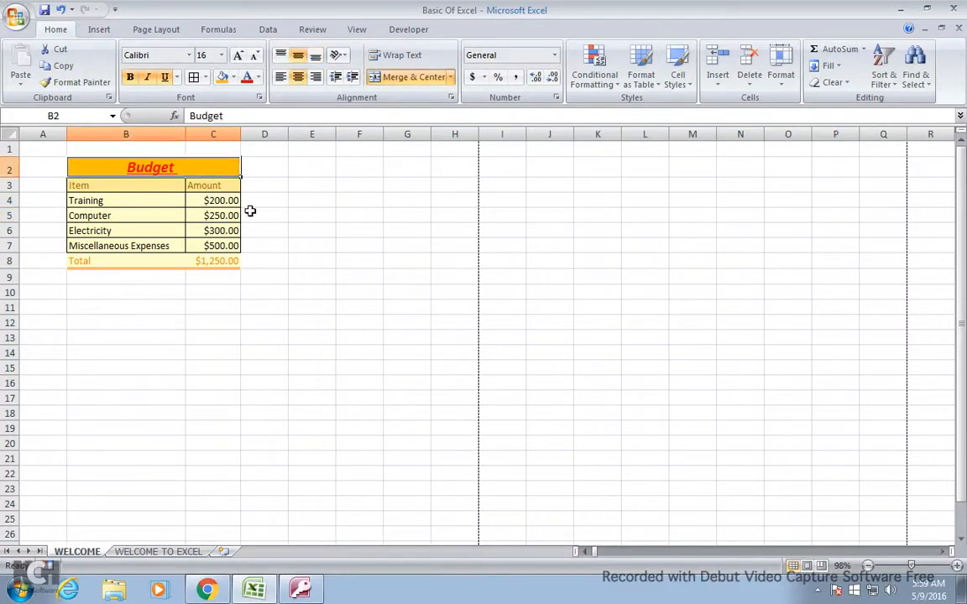
{"action": "key", "text": "shift+Down"}
{"action": "key", "text": "shift+Down"}
{"action": "key", "text": "shift+Down"}
{"action": "key", "text": "shift+Down"}
{"action": "key", "text": "shift+Down"}
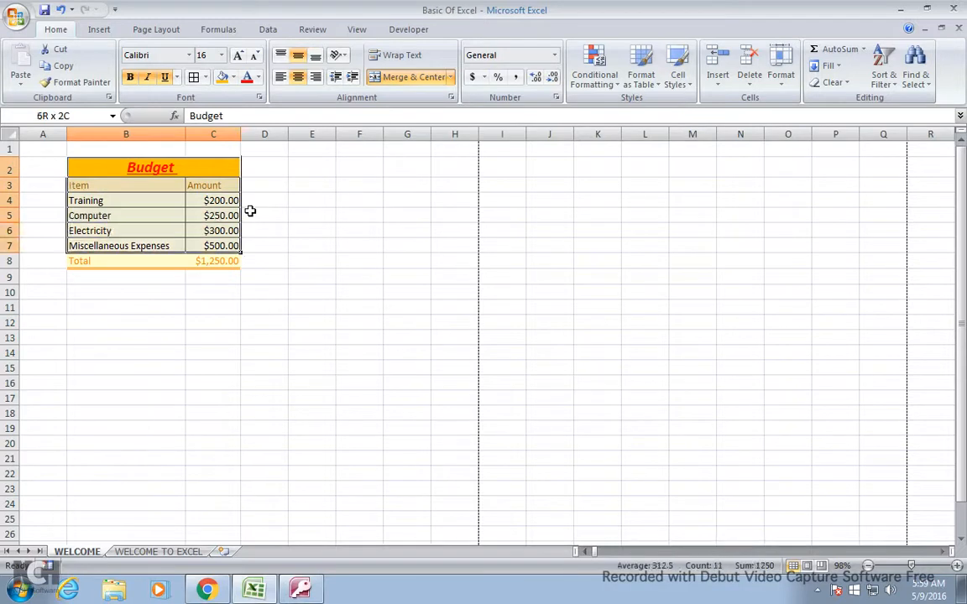
{"action": "key", "text": "shift+Down"}
{"action": "key", "text": "shift+Down"}
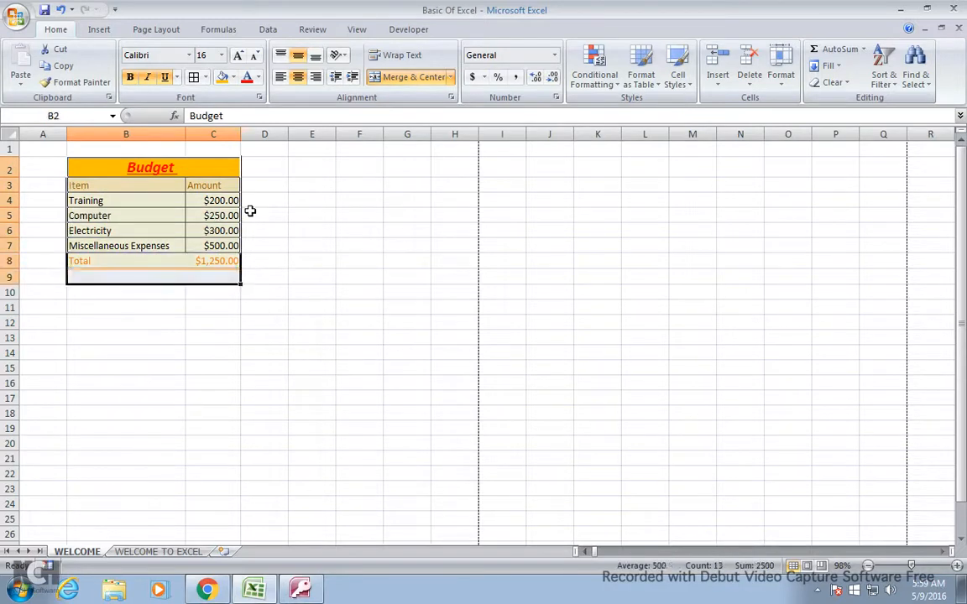
{"action": "key", "text": "shift+Up"}
{"action": "key", "text": "shift+Up"}
{"action": "key", "text": "shift+Down"}
{"action": "key", "text": "shift+Down"}
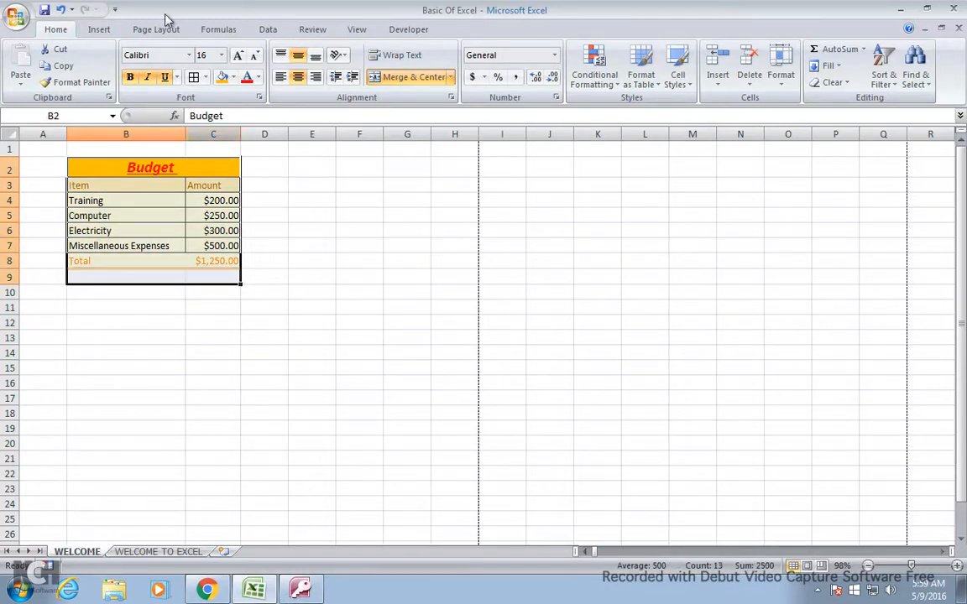
{"action": "left_click", "coordinate": [100, 30]}
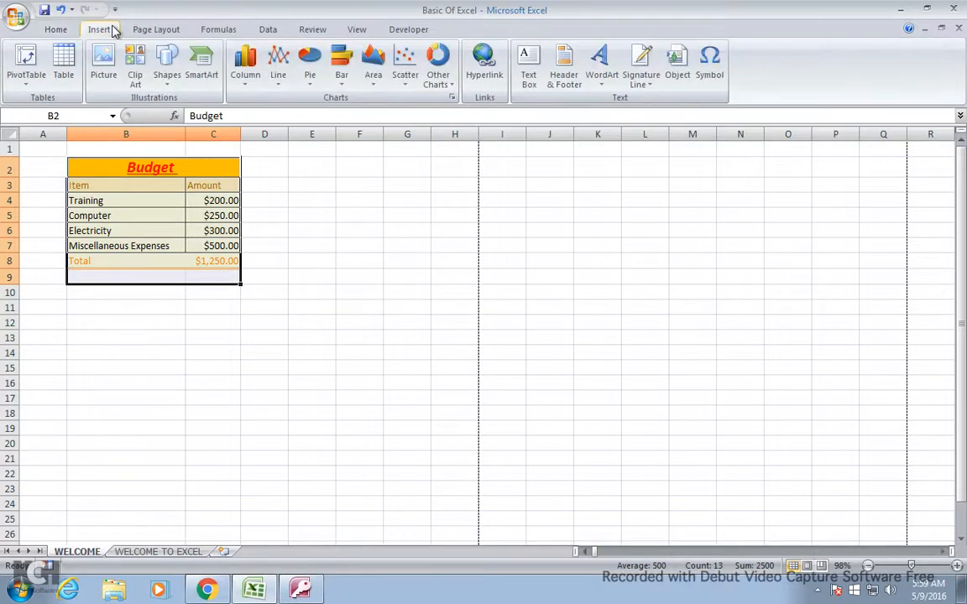
{"action": "left_click", "coordinate": [50, 30]}
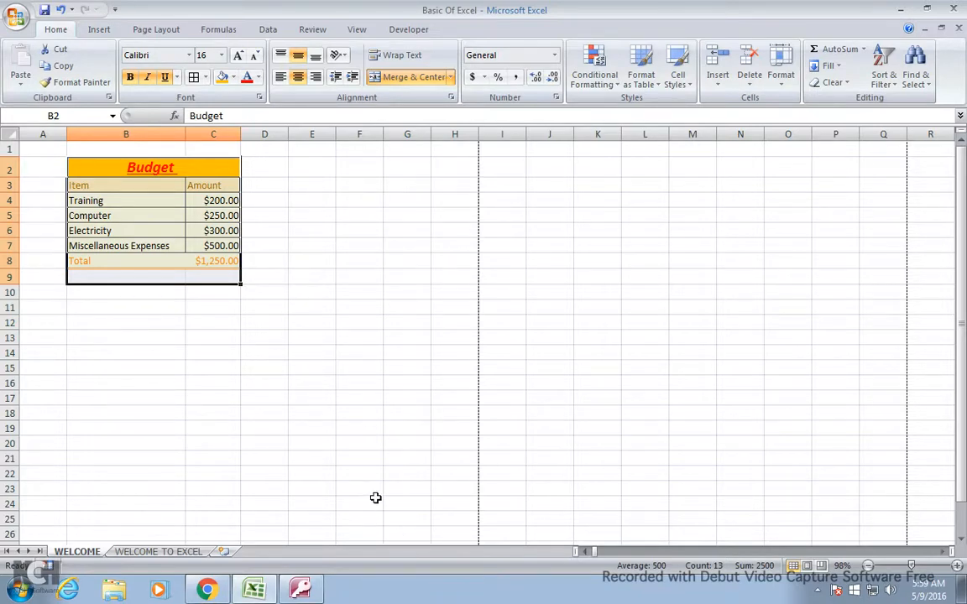
- Select the blank range F23:O30, minimize the workbook to reveal Microsoft Access, and cancel the Microsoft Office Activation Wizard there
{"action": "left_click_drag", "start_coordinate": [359, 488], "coordinate": [807, 541]}
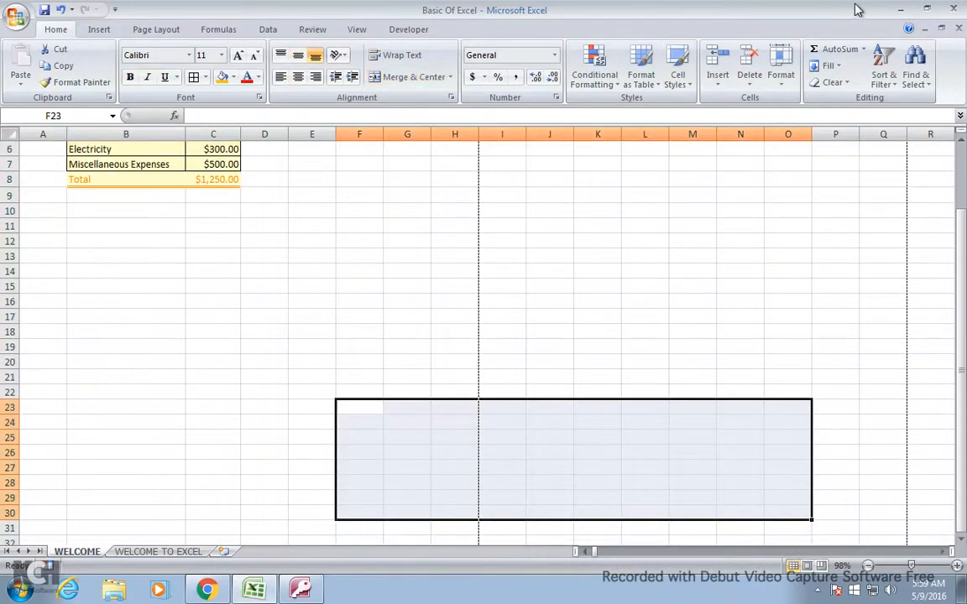
{"action": "left_click", "coordinate": [898, 10]}
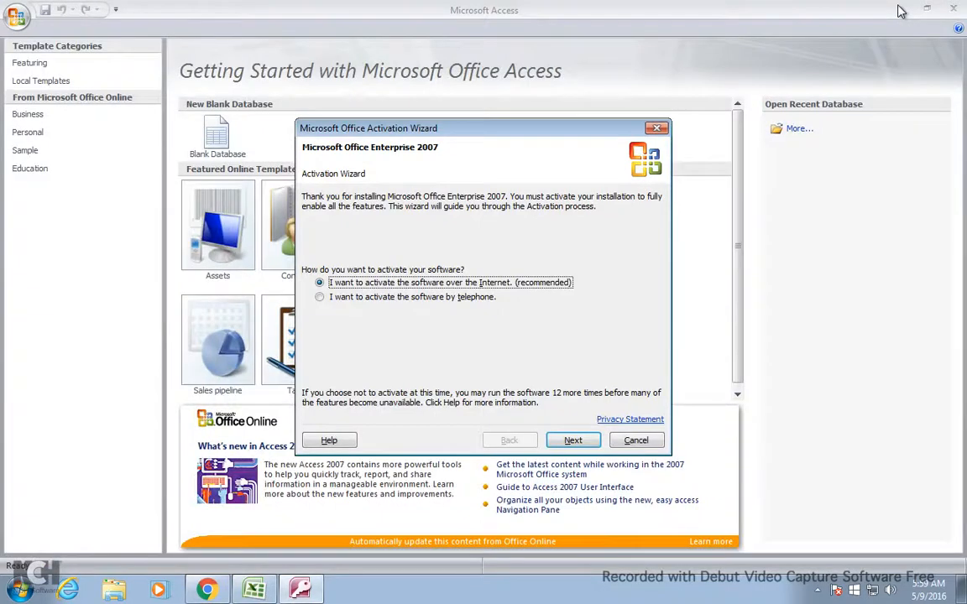
{"action": "left_click", "coordinate": [635, 442]}
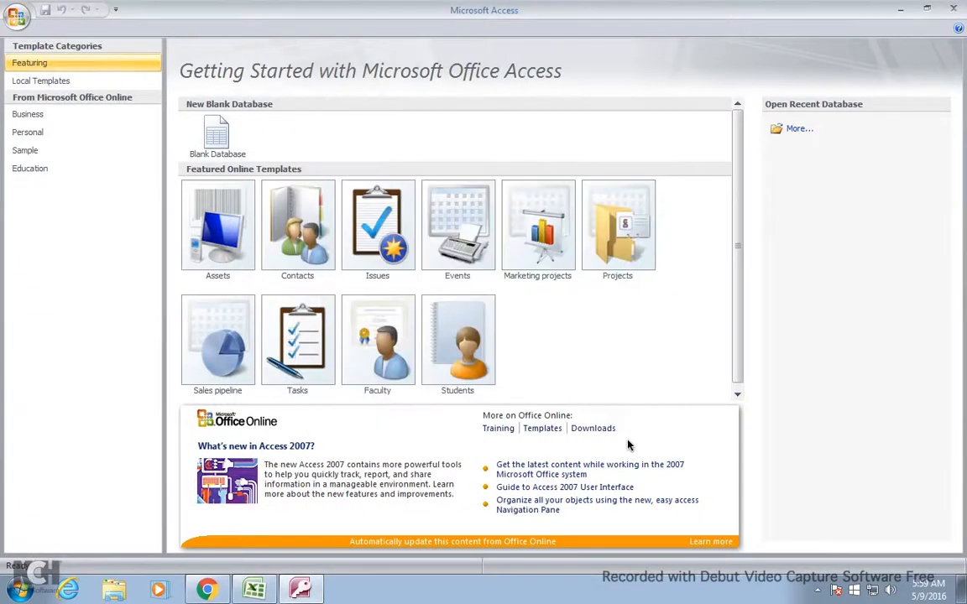